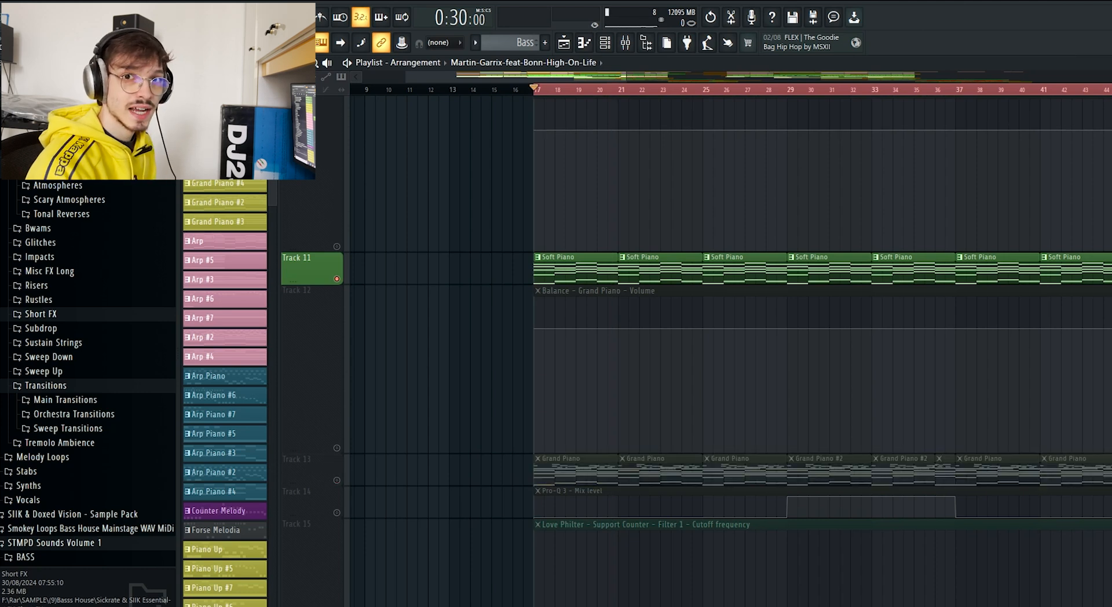
# - Play the Soft Piano on Track 11 from bar 17 and unmute the Grand Piano on Track 13 during playback
pyautogui.press('space')
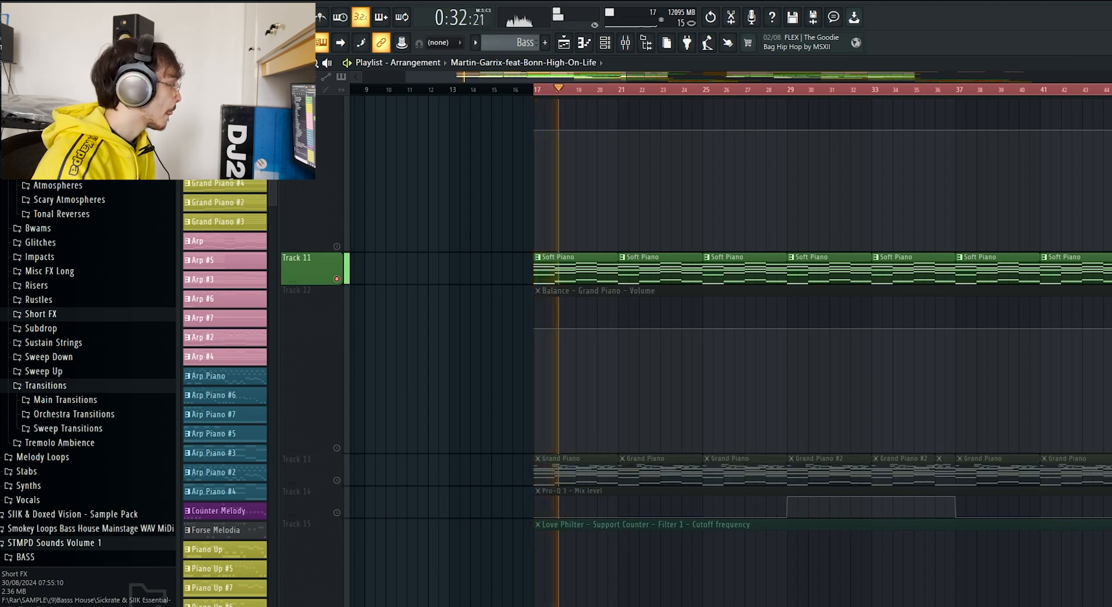
pyautogui.scroll(-2, 724, 348)
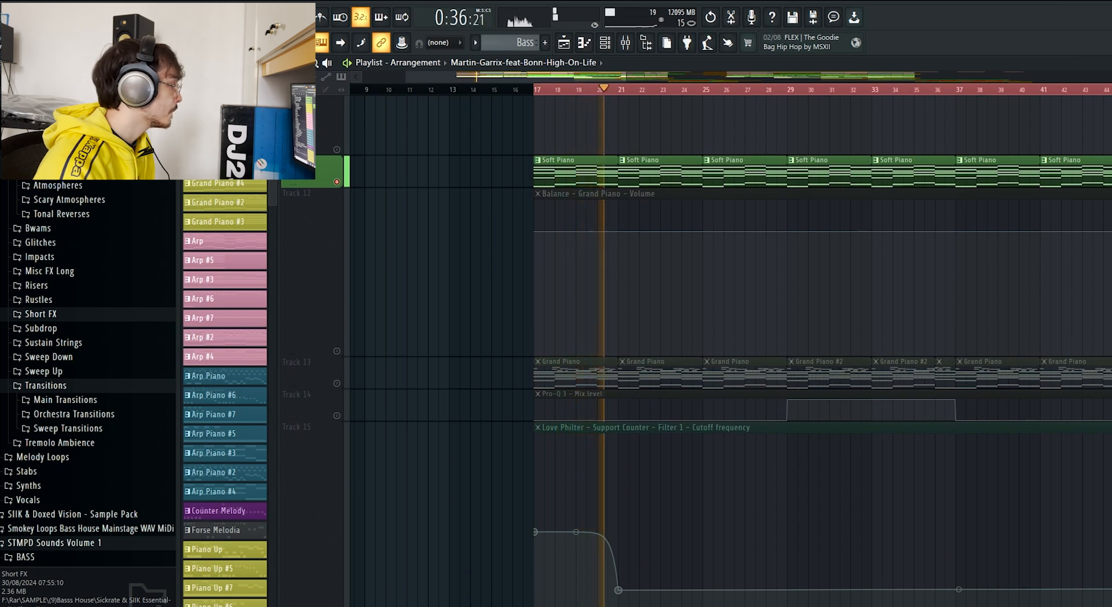
pyautogui.click(337, 383)
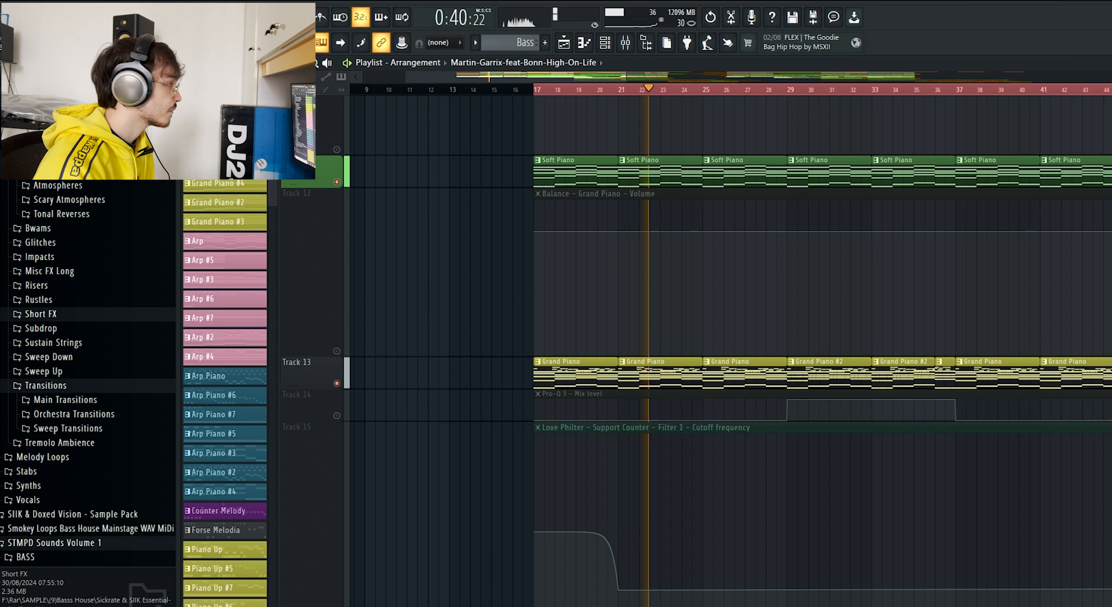
pyautogui.press('space')
# - Unmute Track 16 and audition the Support counter pattern from bar 17
pyautogui.scroll(-10, 695, 347)
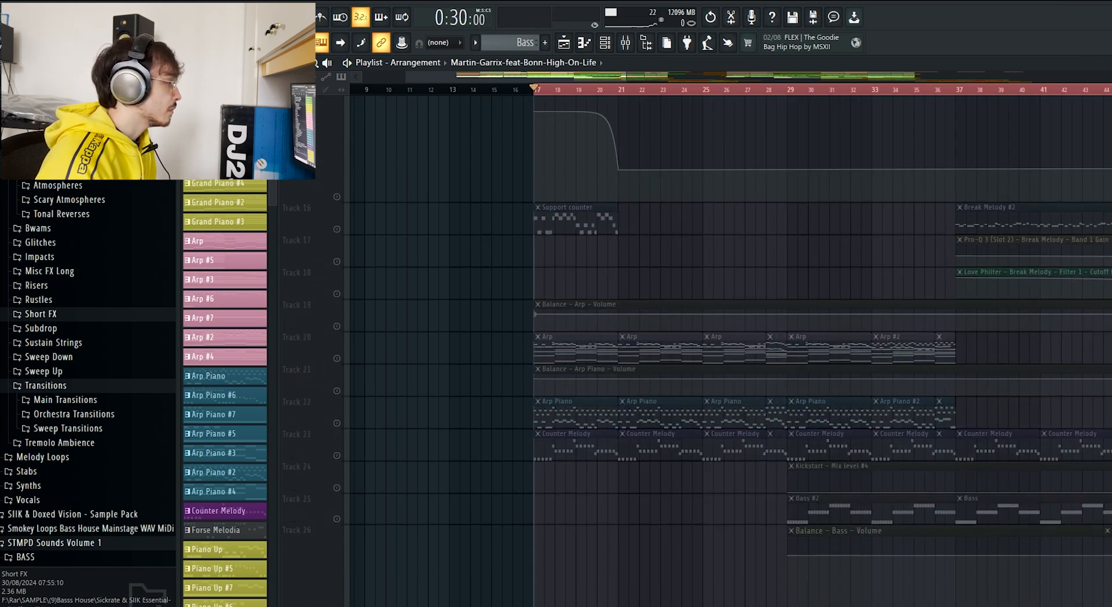
pyautogui.click(336, 229)
pyautogui.press('space')
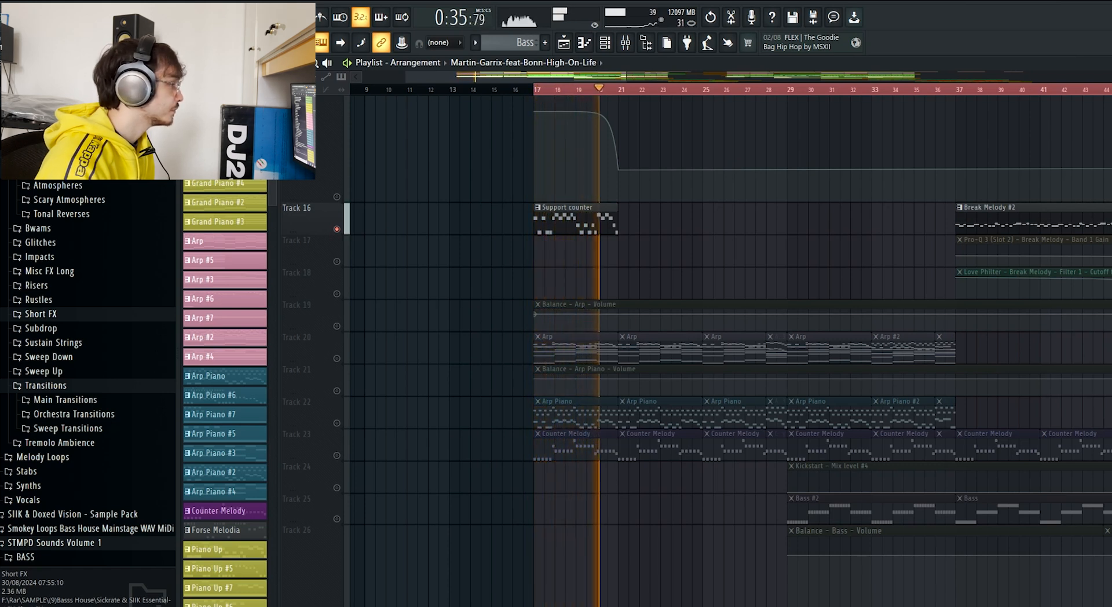
pyautogui.press('space')
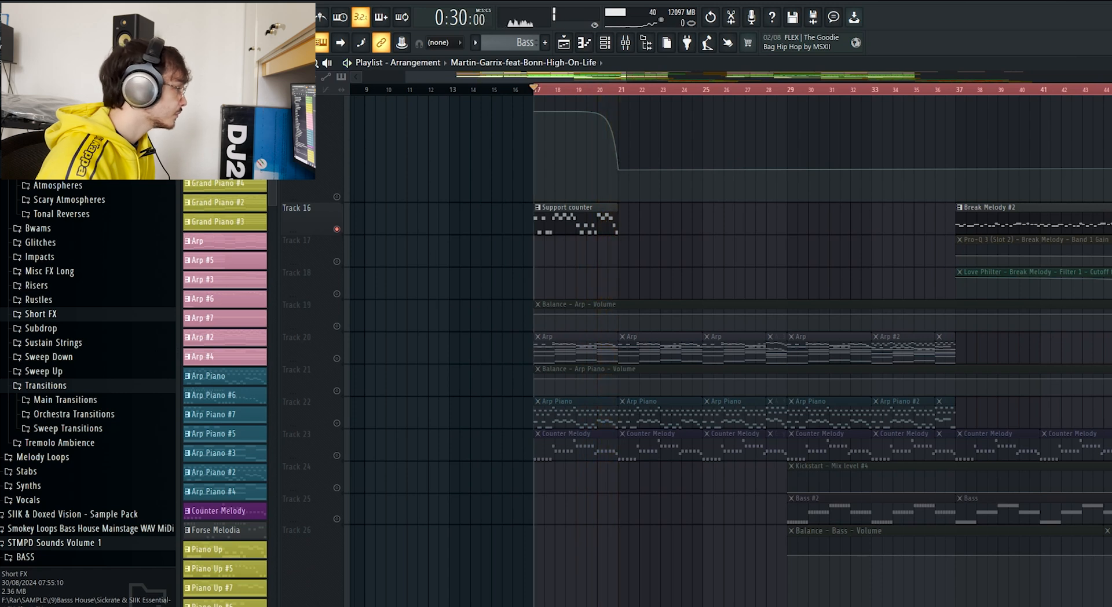
# - Unmute the Arp on Track 20 and play it together with the Support counter from bar 17
pyautogui.click(336, 359)
pyautogui.press('space')
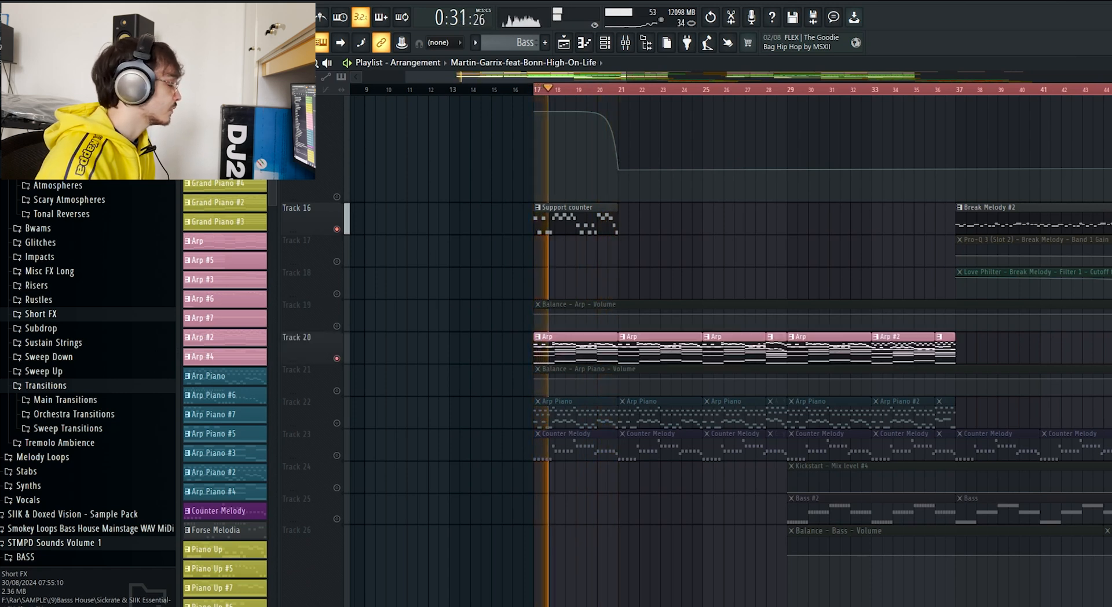
pyautogui.scroll(-4, 724, 347)
pyautogui.scroll(2, 725, 347)
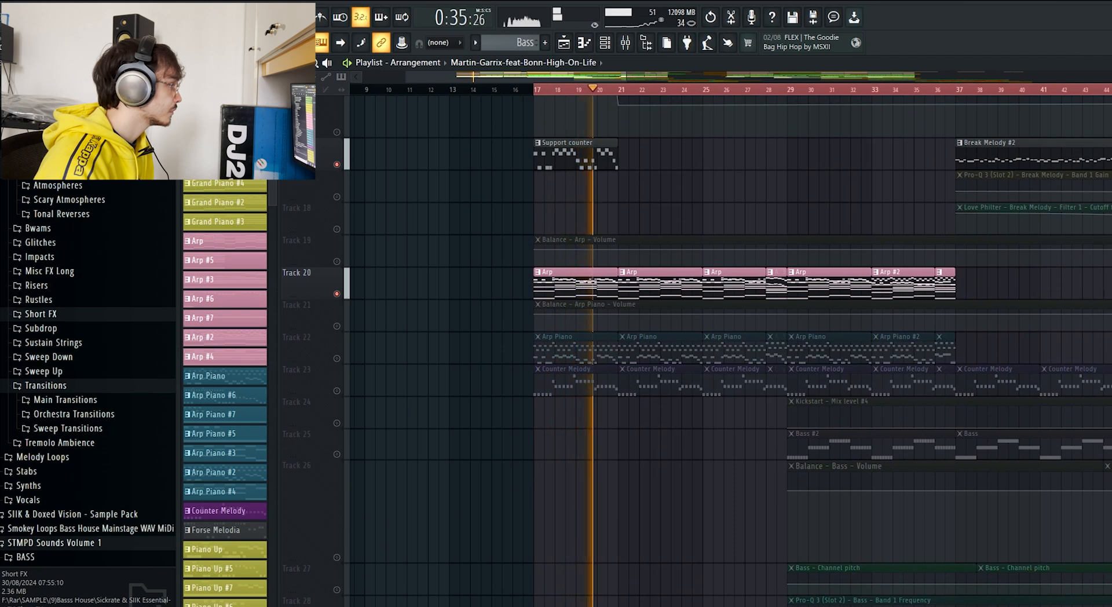
pyautogui.press('space')
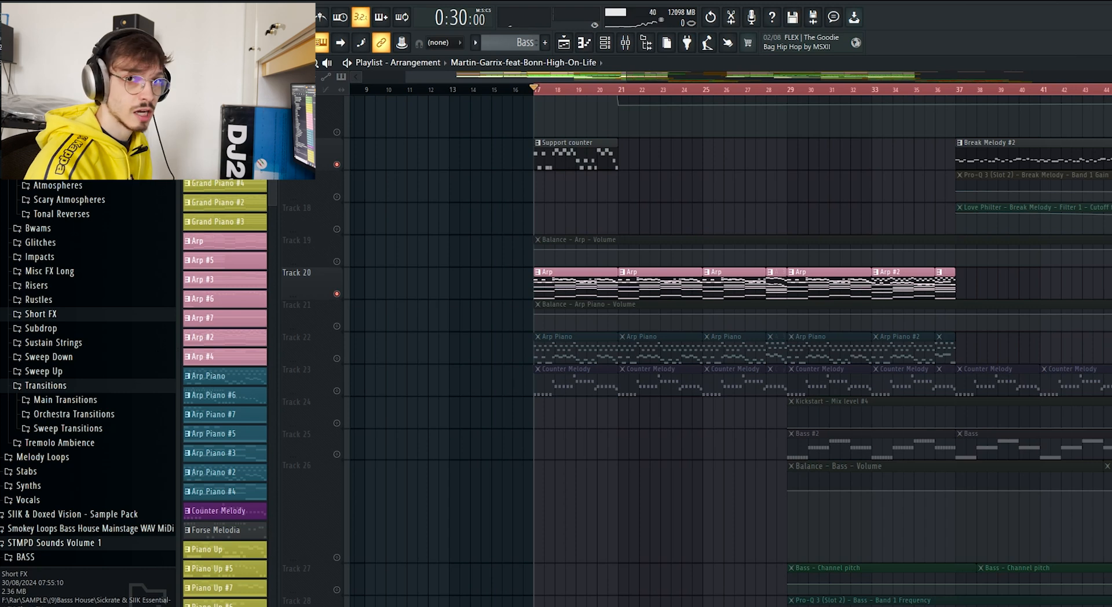
# - Unmute the Arp Piano on Track 22, mute the Arp and Support counter tracks, and audition it from bar 17
pyautogui.click(337, 359)
pyautogui.click(337, 294)
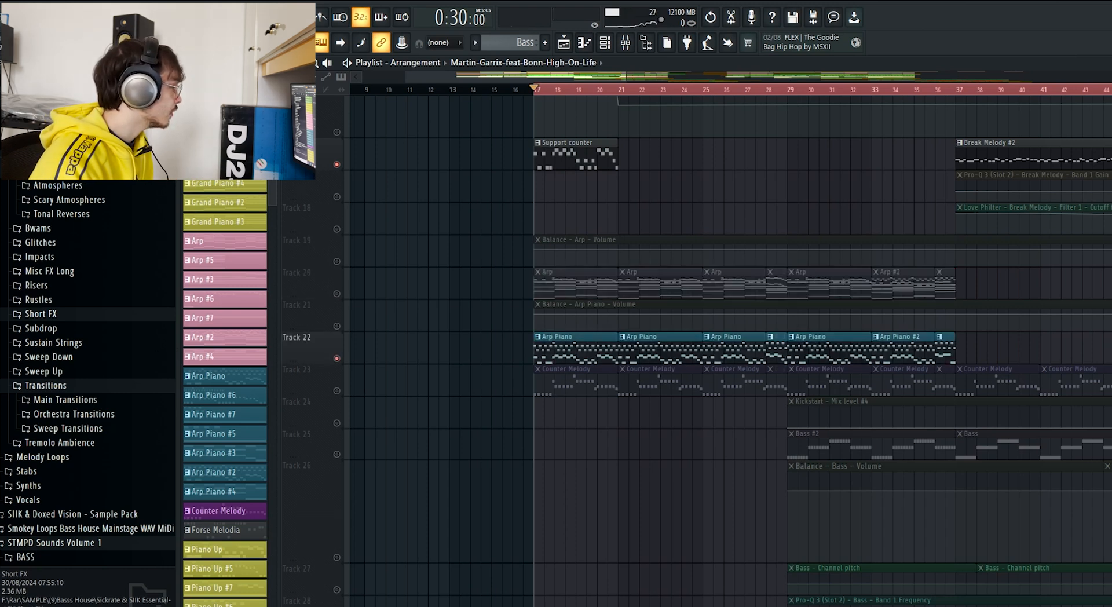
pyautogui.click(336, 165)
pyautogui.press('space')
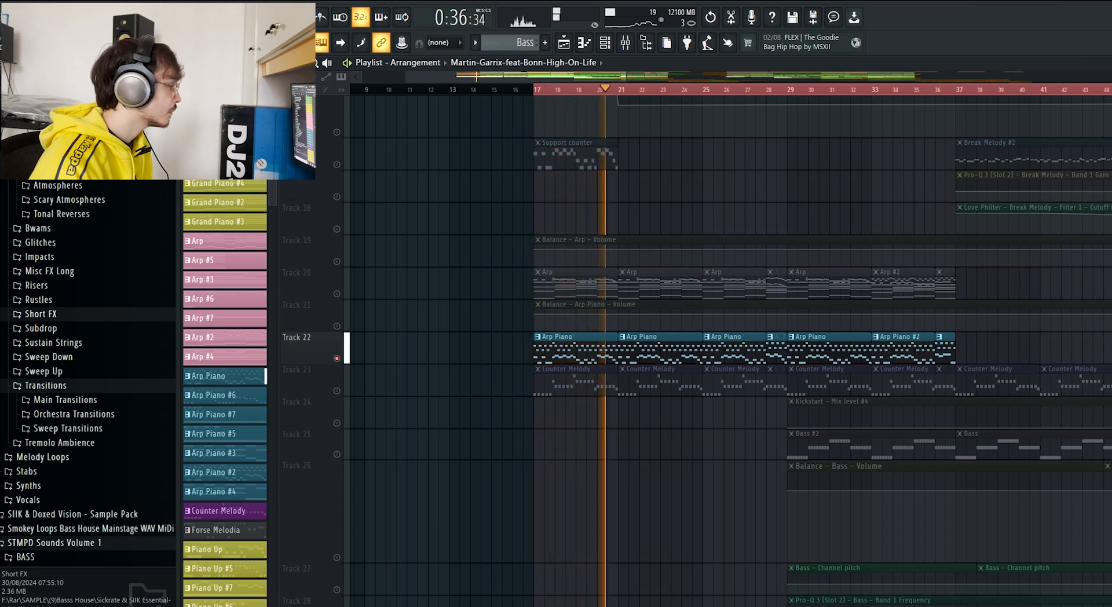
pyautogui.press('space')
# - Solo the Counter Melody on Track 23 and audition it from bar 17
pyautogui.rightClick(337, 391)
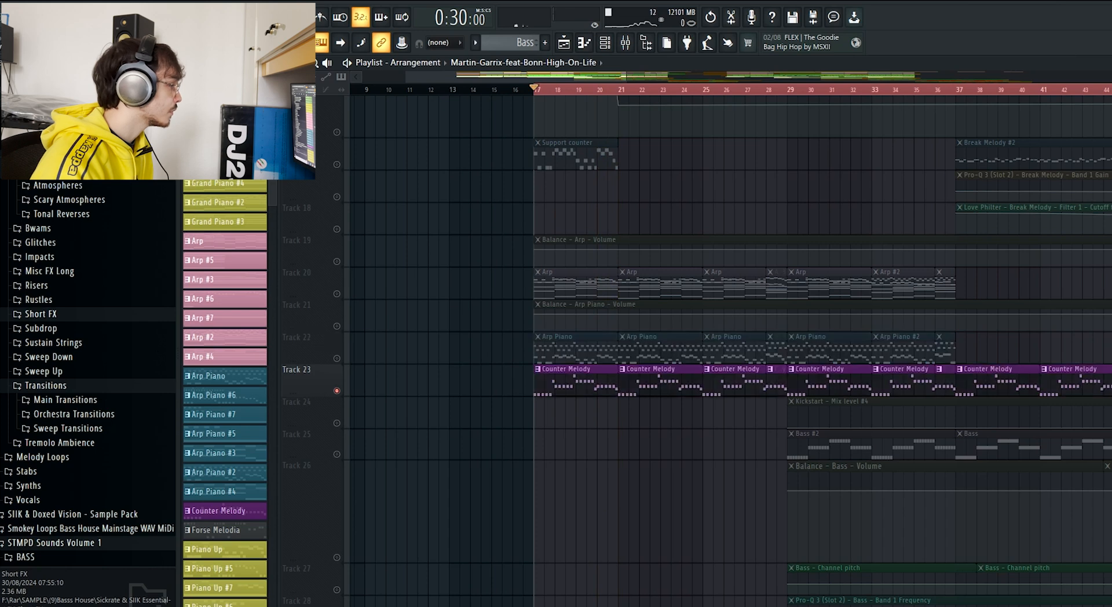
pyautogui.press('space')
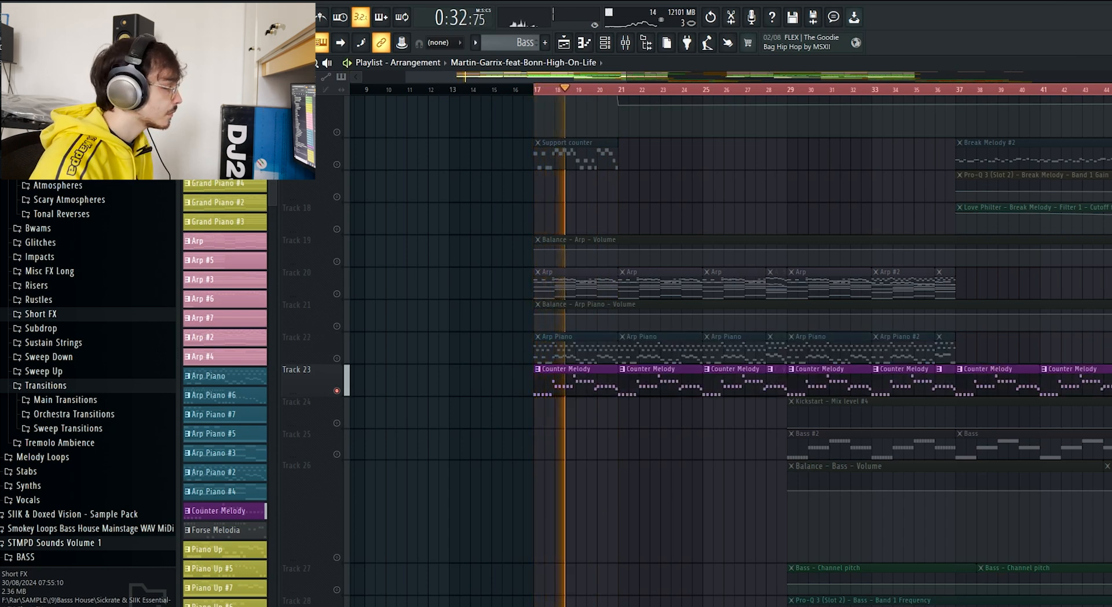
pyautogui.scroll(-3, 728, 351)
pyautogui.scroll(-2, 728, 351)
pyautogui.scroll(3, 728, 352)
pyautogui.scroll(-1, 728, 351)
pyautogui.press('space')
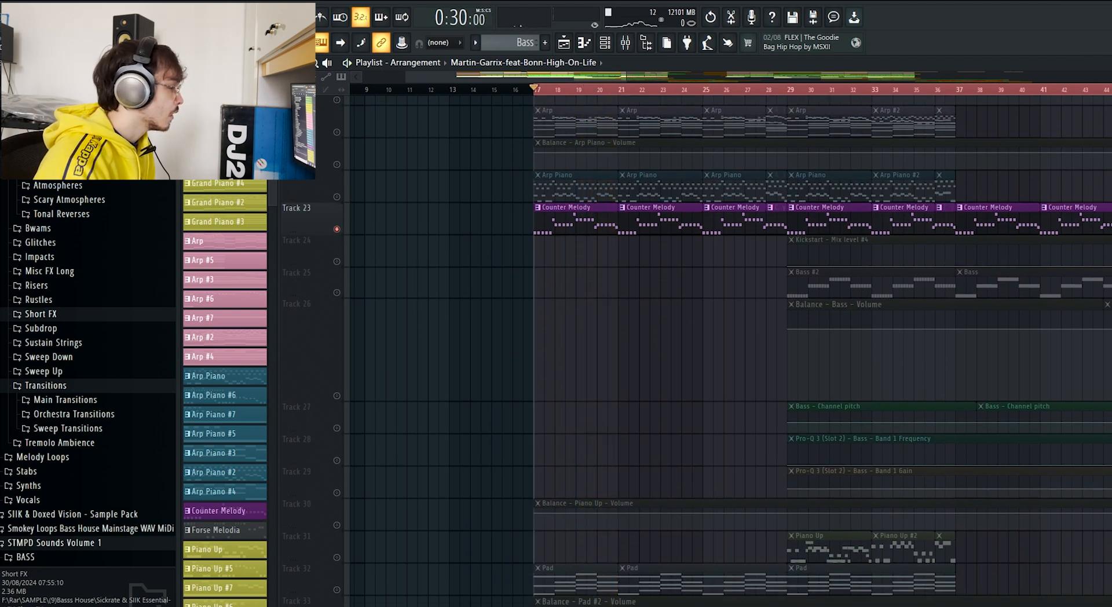
# - Unmute the Pad on Track 32, silence the Counter Melody, and audition the pad from bar 17
pyautogui.scroll(-5, 728, 351)
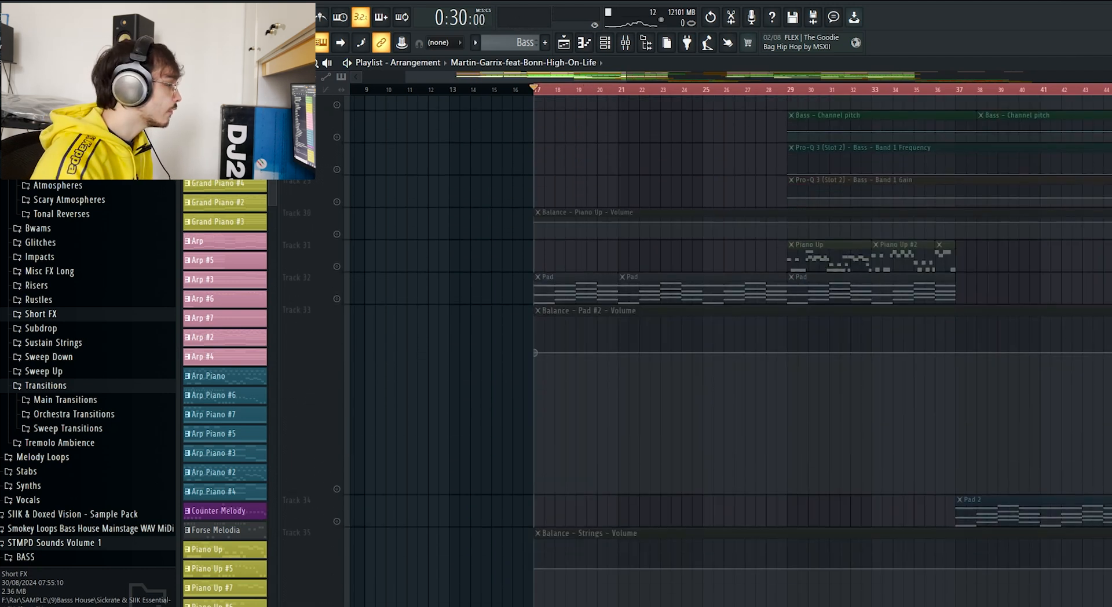
pyautogui.click(336, 299)
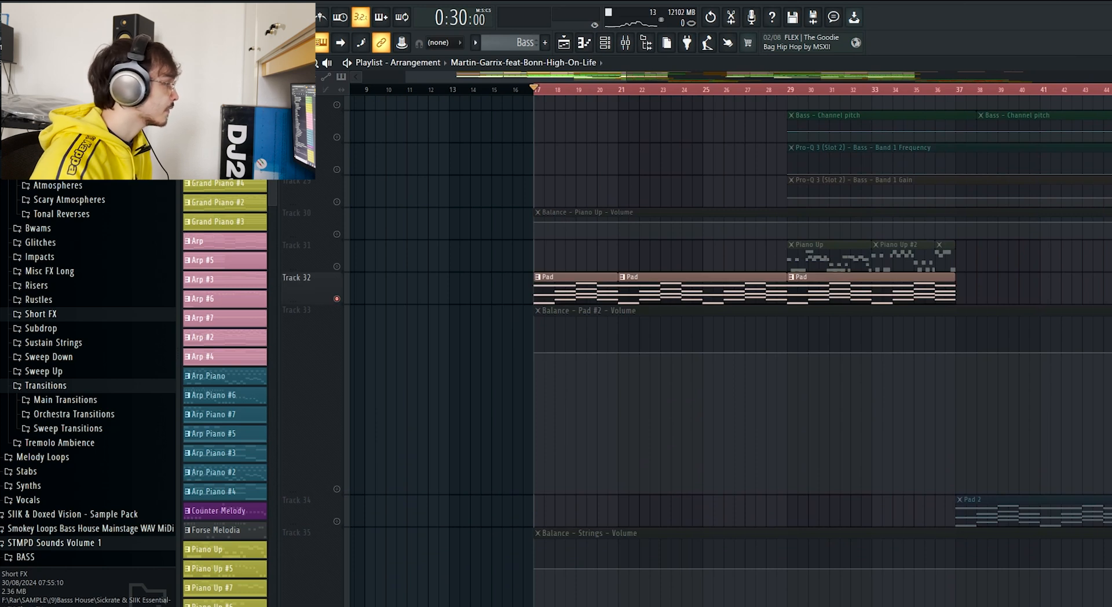
pyautogui.scroll(-2, 728, 351)
pyautogui.scroll(2, 728, 351)
pyautogui.press('space')
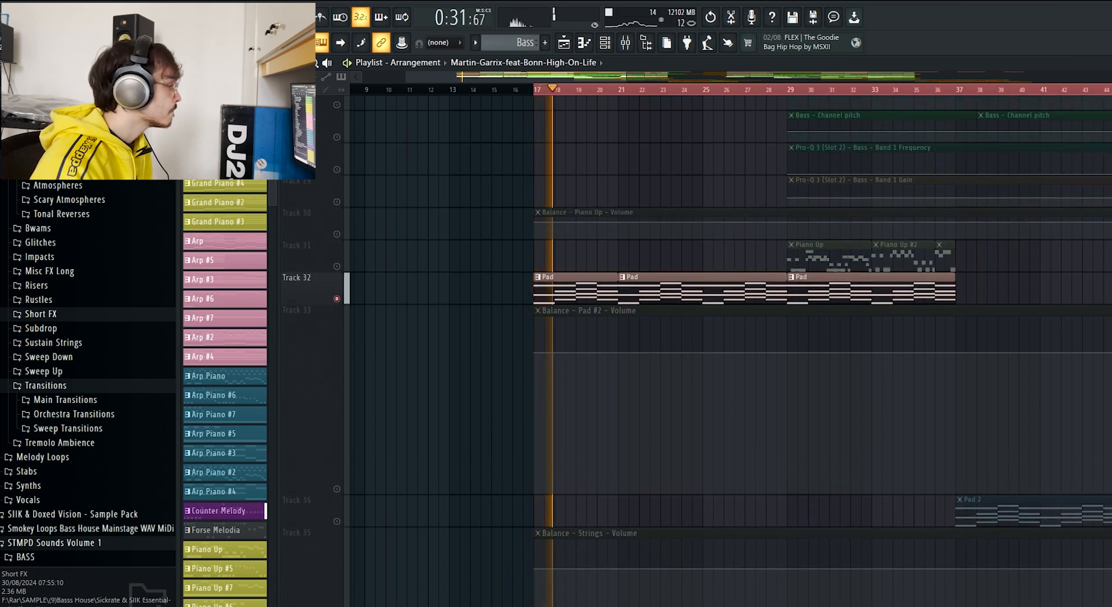
pyautogui.scroll(7, 729, 351)
pyautogui.click(336, 165)
pyautogui.scroll(-5, 728, 351)
pyautogui.scroll(-18, 729, 351)
pyautogui.scroll(-12, 729, 351)
pyautogui.press('space')
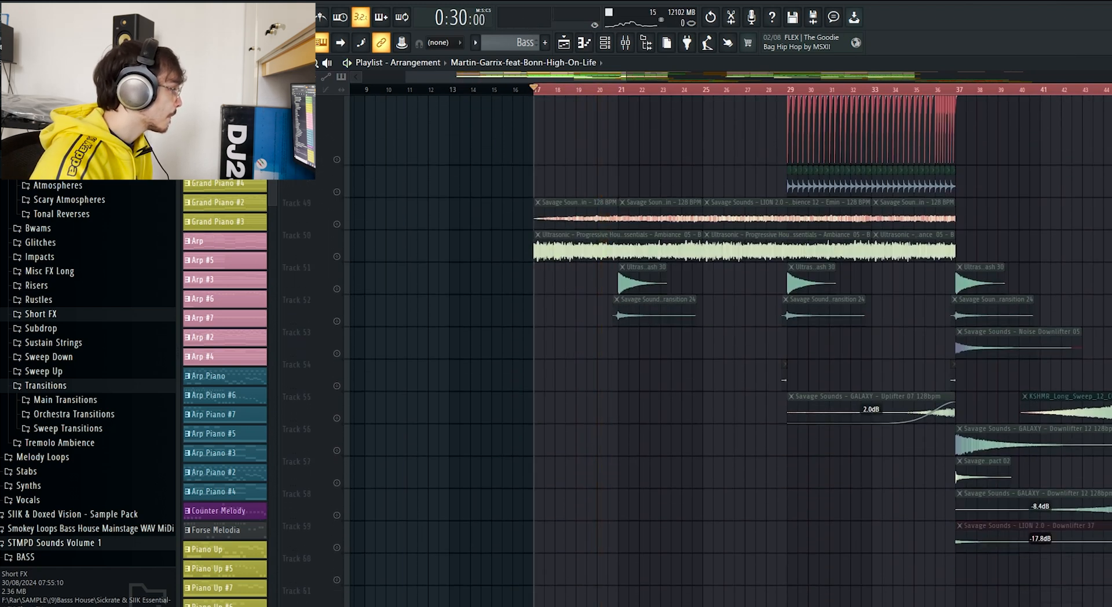
# - Enable the Ultrasonic ambiance loop on Track 50 and audition it from bar 17
pyautogui.click(336, 224)
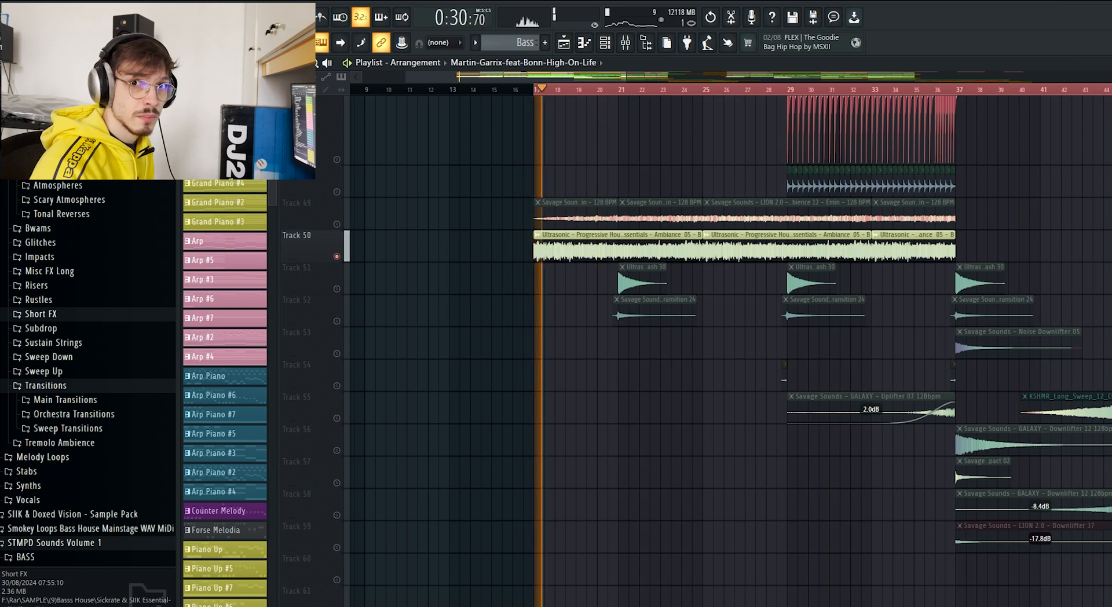
pyautogui.scroll(-12, 730, 351)
pyautogui.scroll(13, 730, 351)
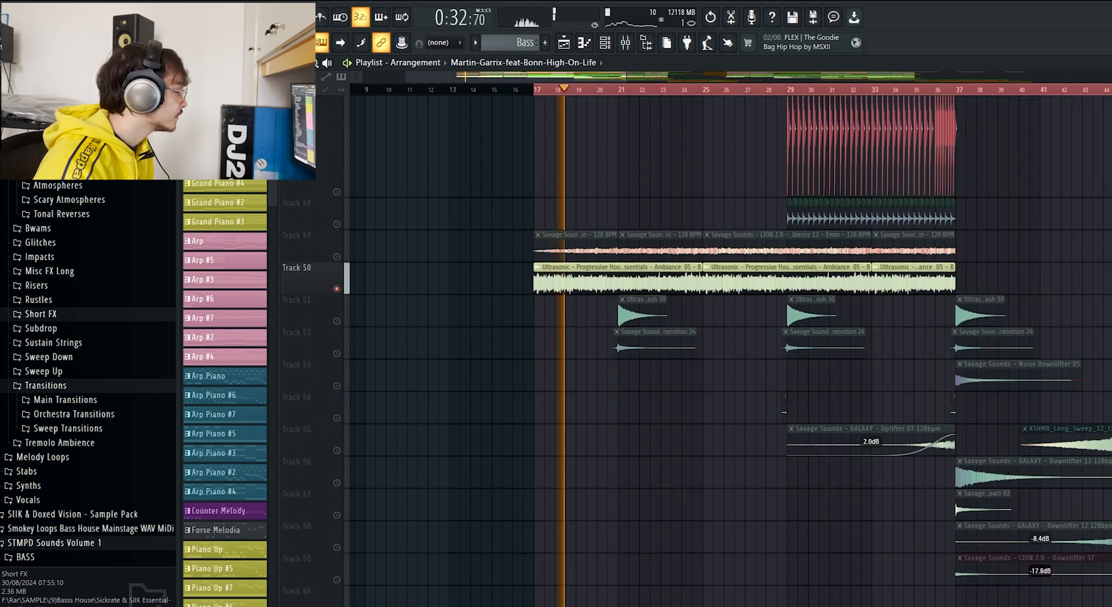
pyautogui.scroll(4, 724, 347)
pyautogui.press('space')
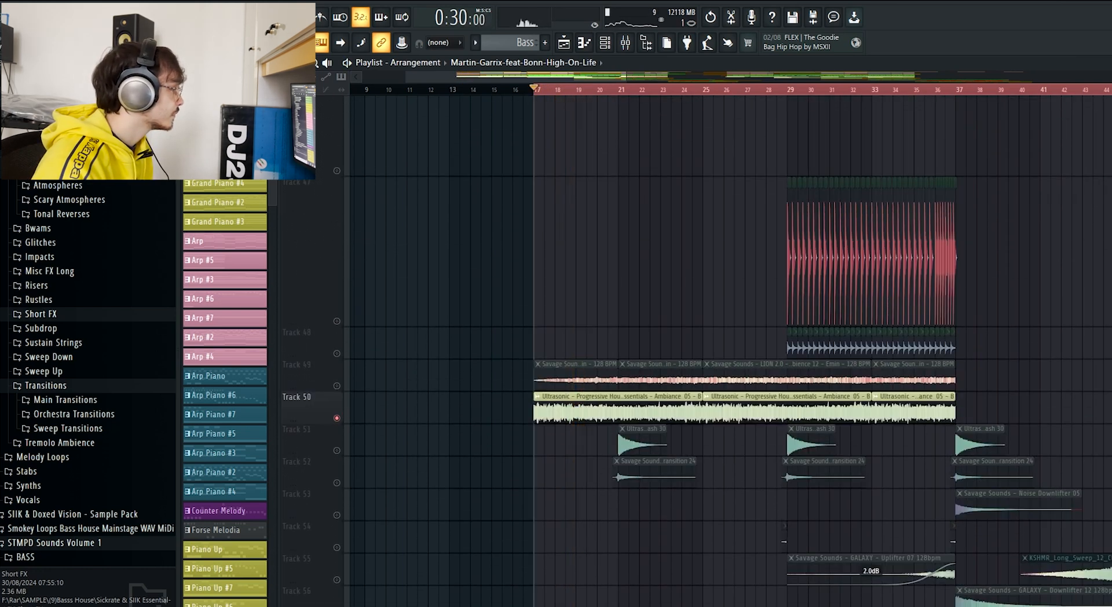
# - Re-enable all tracks and play the full arrangement from bar 17
pyautogui.scroll(10, 725, 347)
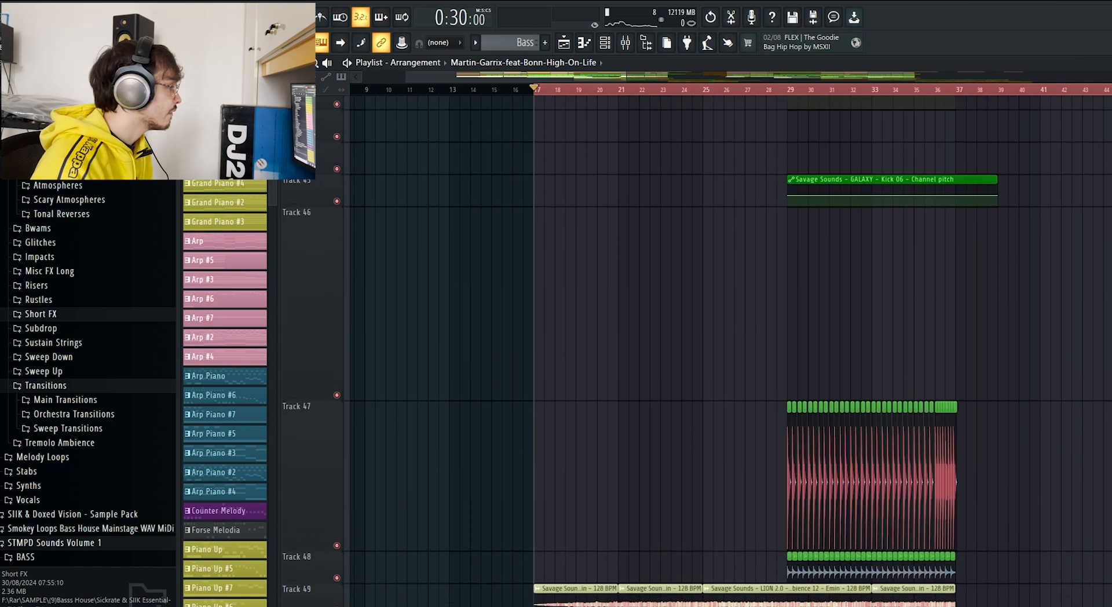
pyautogui.press('space')
pyautogui.scroll(15, 725, 347)
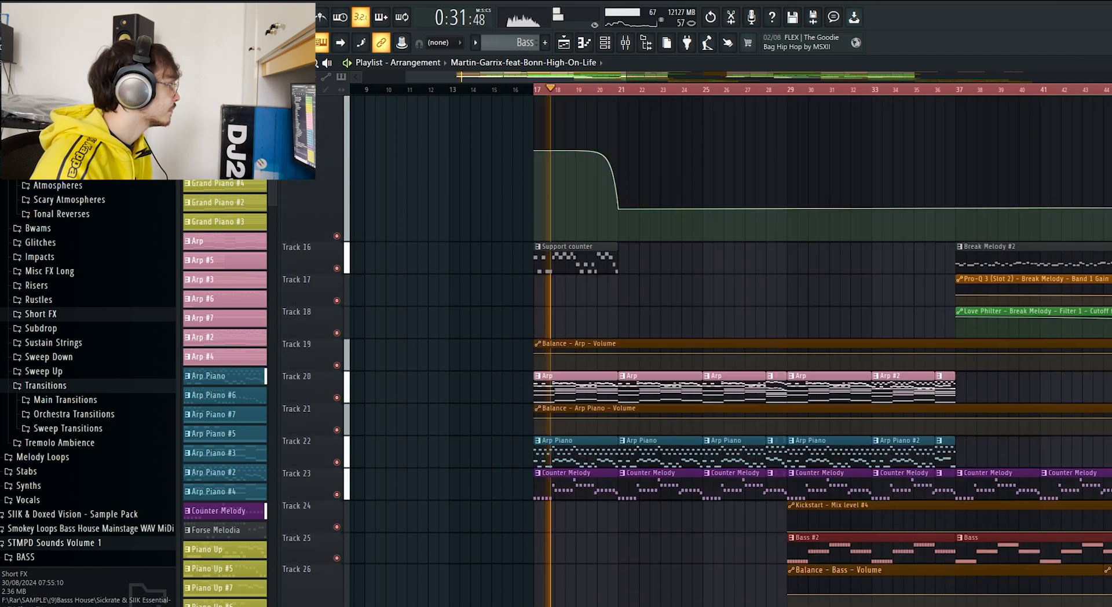
pyautogui.scroll(7, 724, 347)
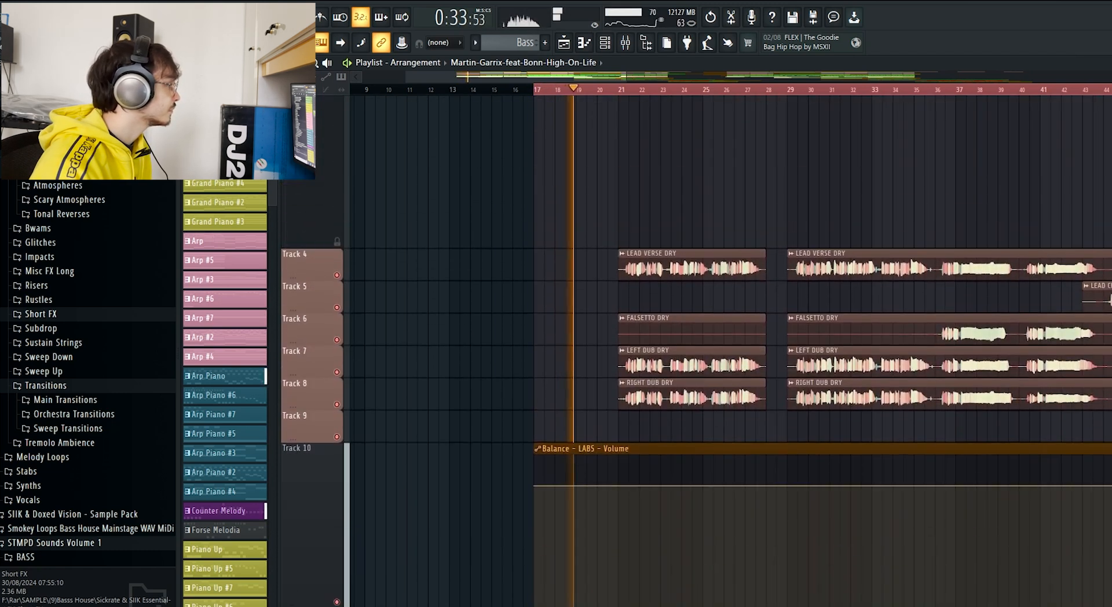
# - Mute the vocal tracks 4 to 8 and stop playback
pyautogui.click(337, 308)
pyautogui.click(336, 340)
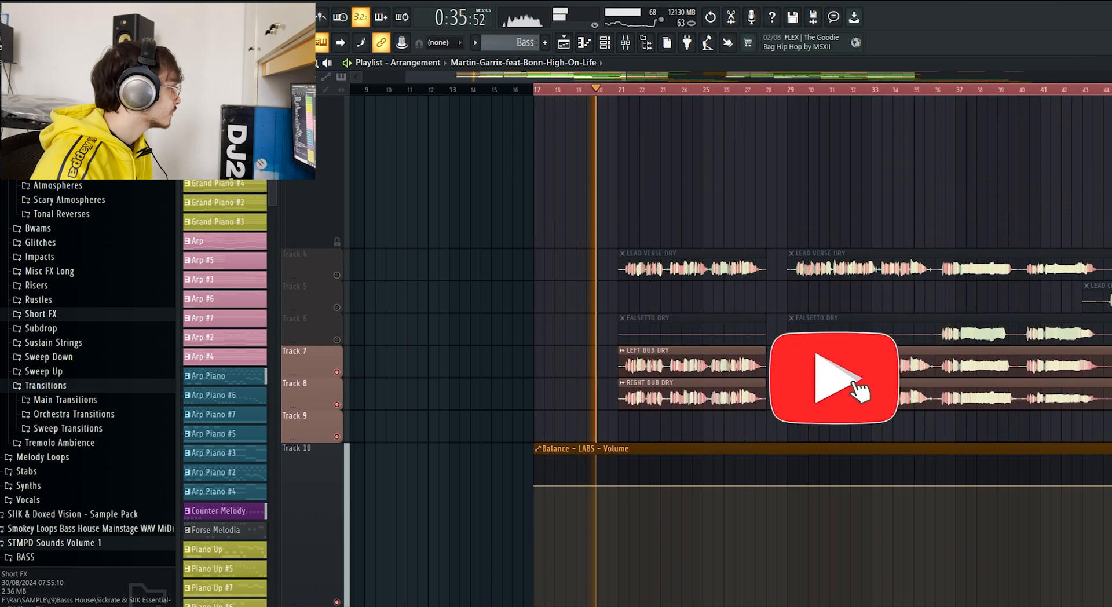
pyautogui.click(336, 372)
pyautogui.click(337, 405)
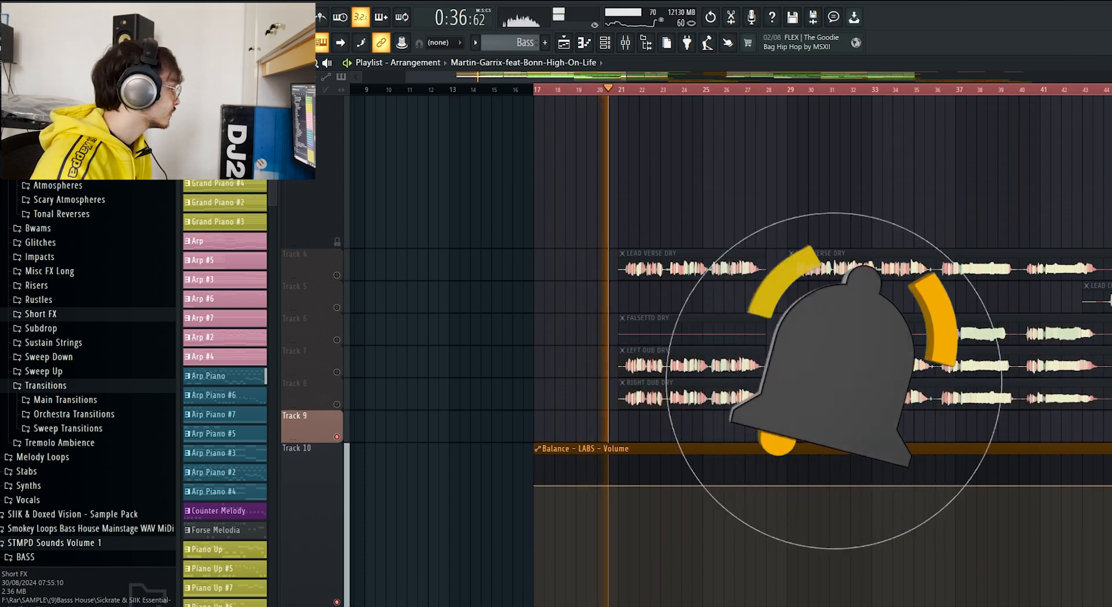
pyautogui.press('space')
# - Examine the mixer's channel levels and return to the playlist arrangement
pyautogui.scroll(-7, 725, 348)
pyautogui.scroll(-5, 724, 348)
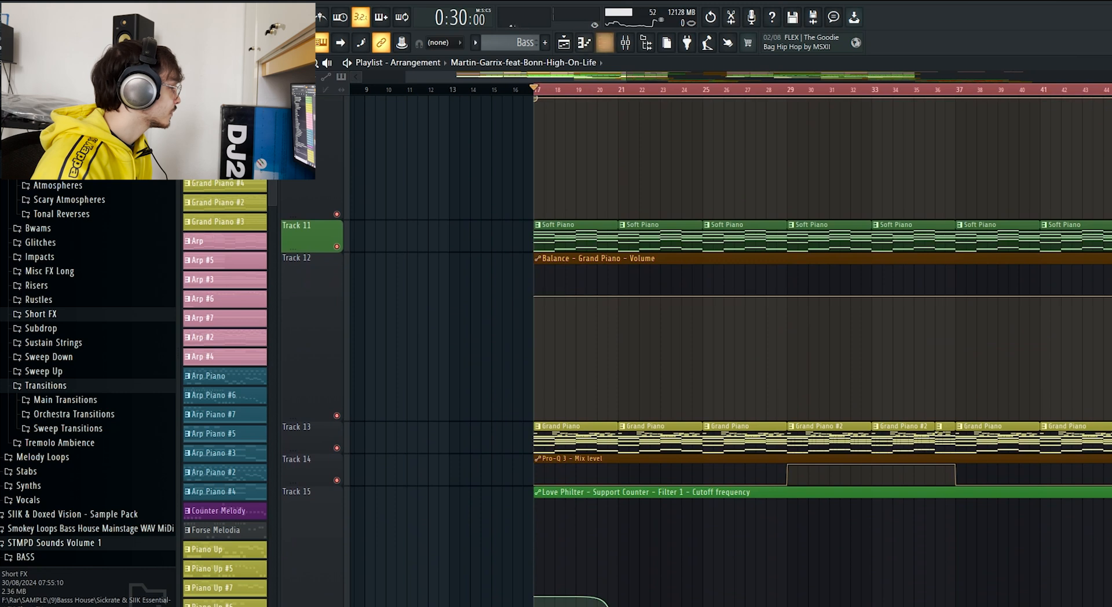
pyautogui.press('F9')
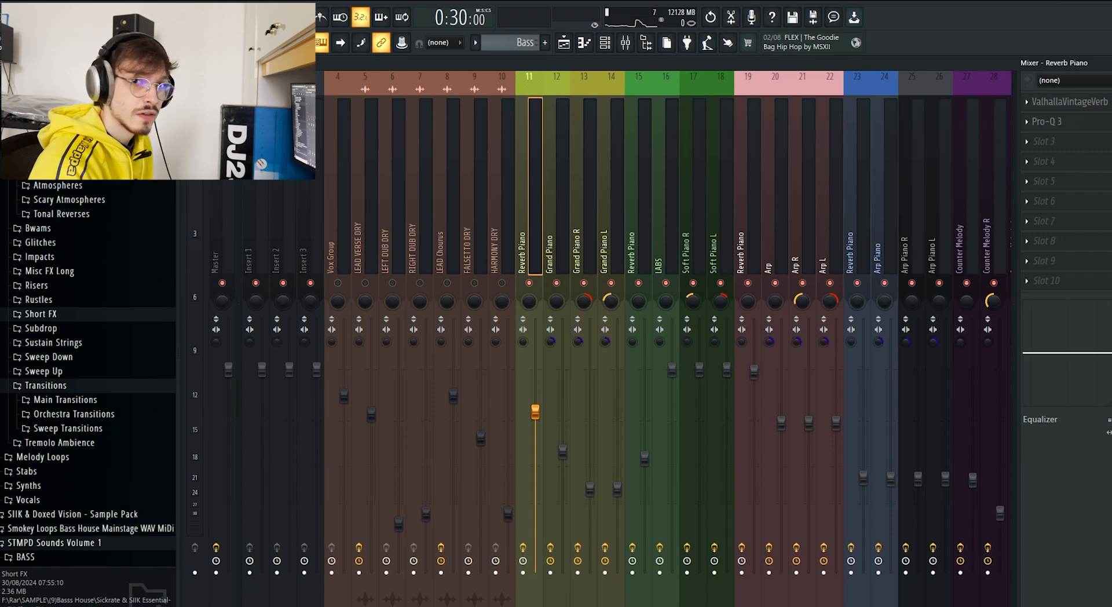
pyautogui.press('F9')
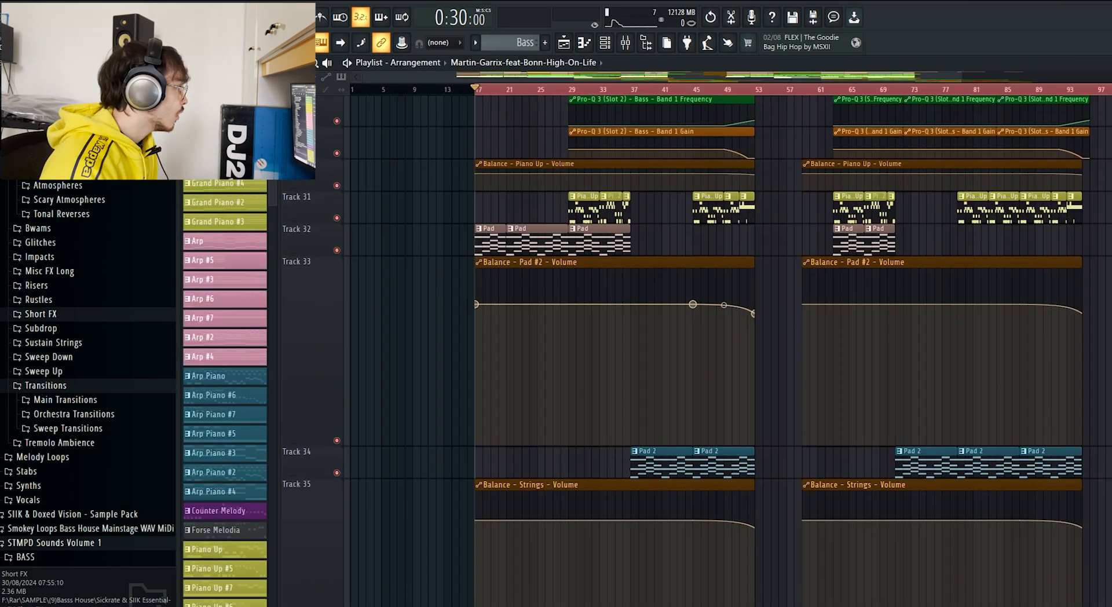
# - Play the combined arrangement from bar 17 while reviewing the drum and effects tracks
pyautogui.scroll(-18, 695, 351)
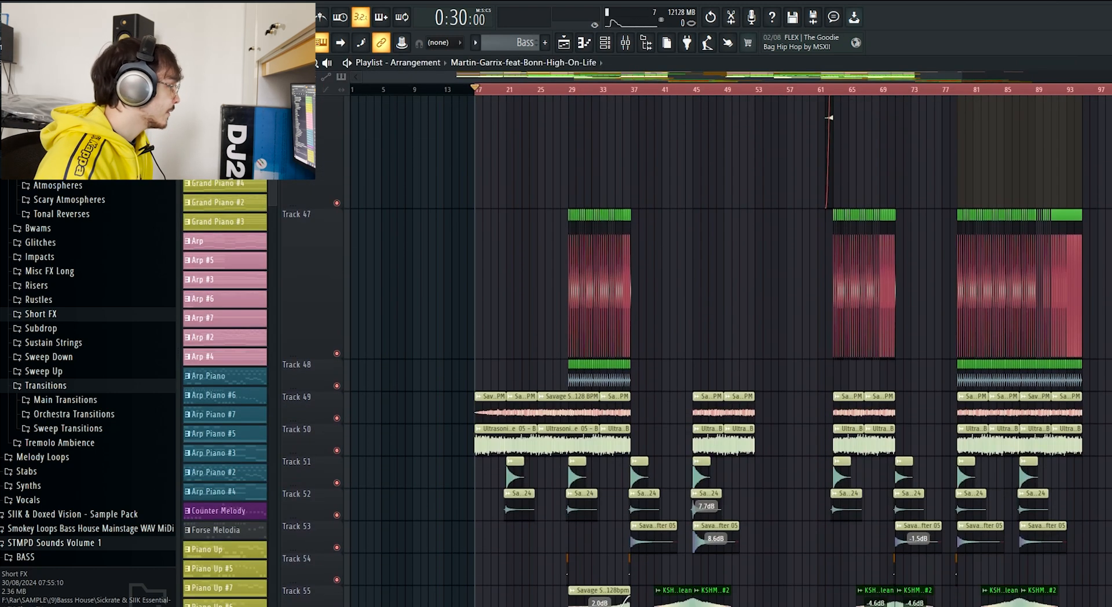
pyautogui.press('space')
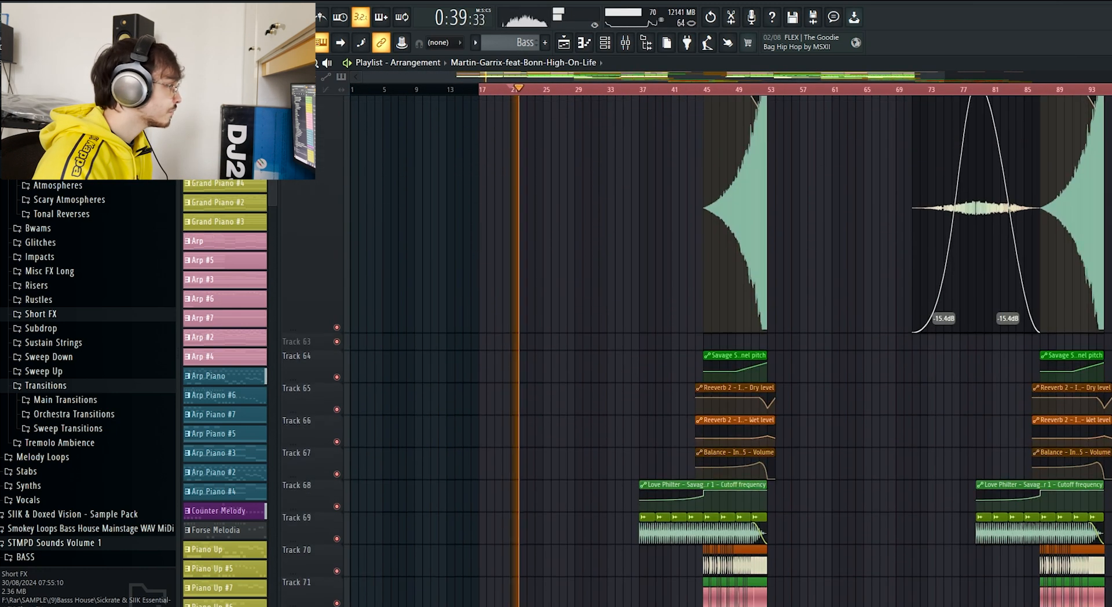
pyautogui.scroll(12, 562, 348)
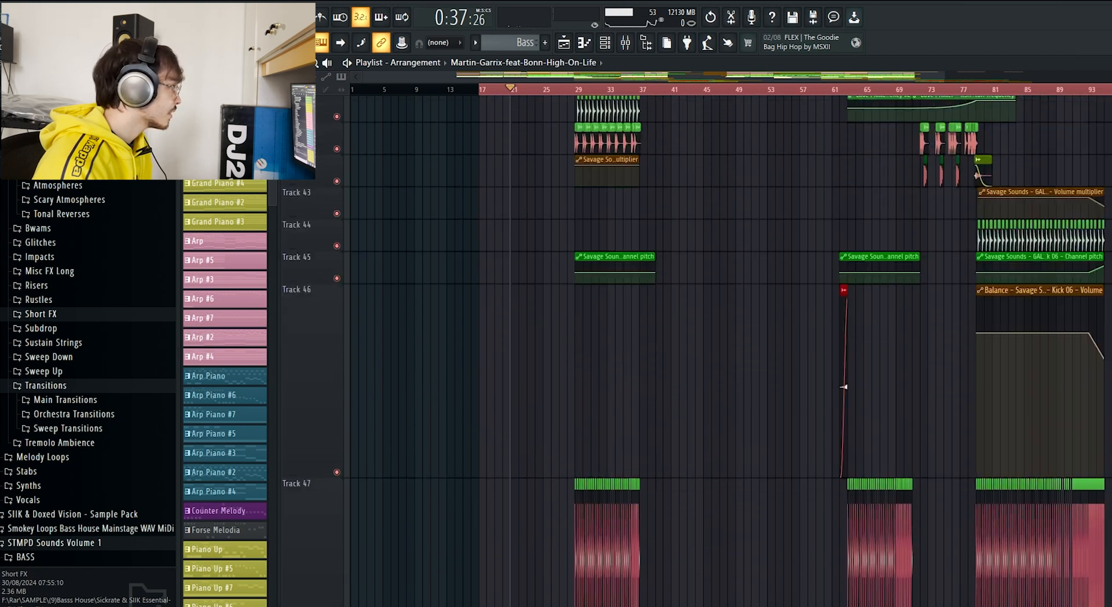
# - Play the arrangement from bar 21 and audition the KSHMR tambourine loop on Track 39 in solo
pyautogui.scroll(5, 562, 348)
pyautogui.scroll(8, 376, 322)
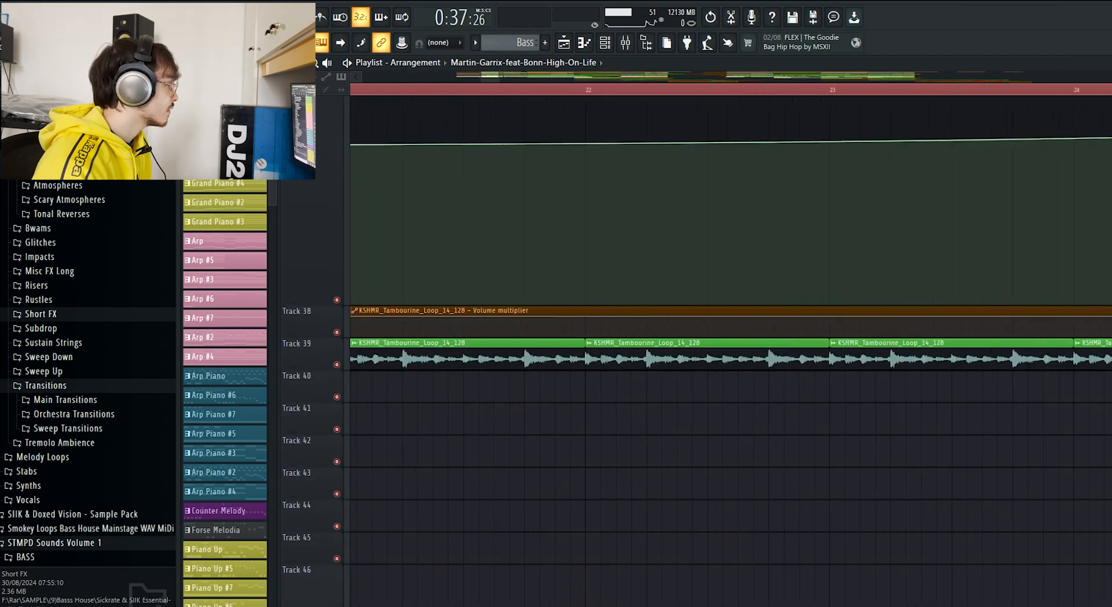
pyautogui.scroll(-7, 438, 260)
pyautogui.press('space')
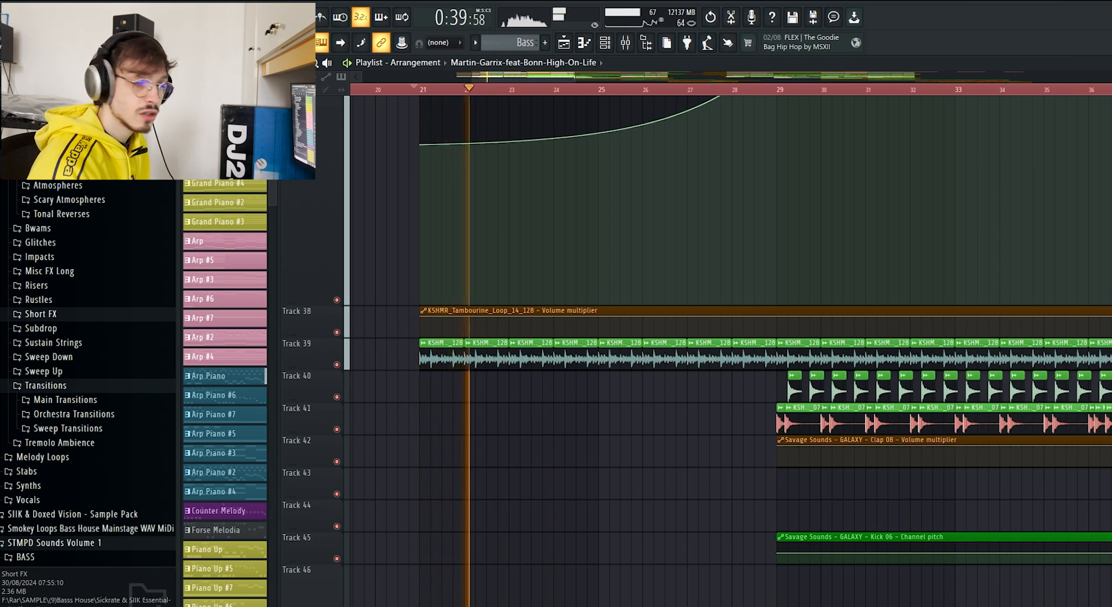
pyautogui.rightClick(336, 365)
pyautogui.scroll(8, 730, 348)
pyautogui.scroll(6, 730, 347)
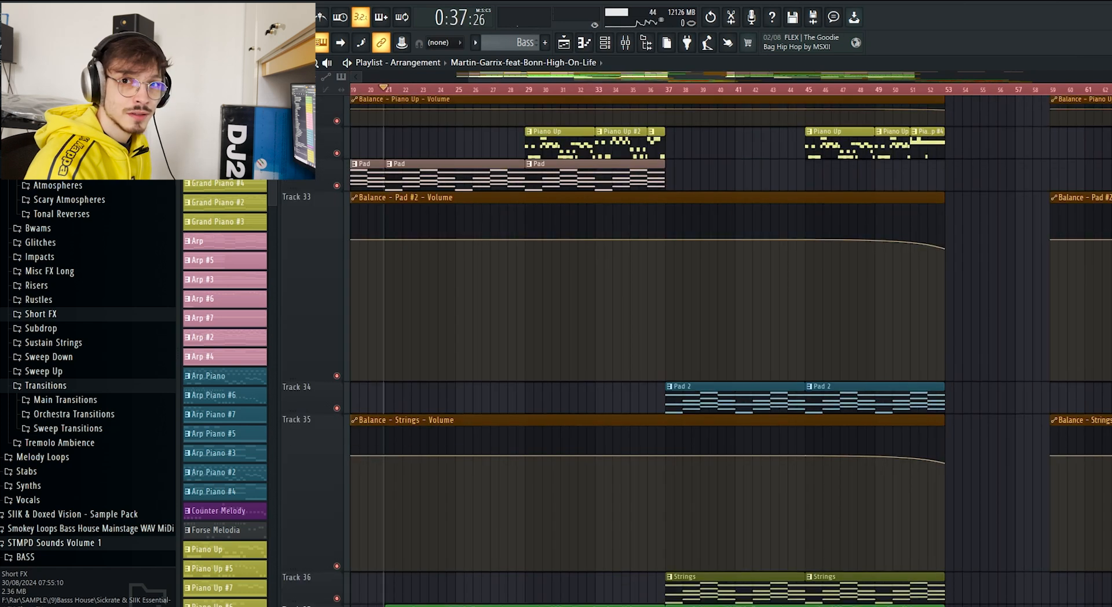
# - Play the Piano Up clips on Track 31 in solo from bar 29
pyautogui.scroll(-5, 730, 348)
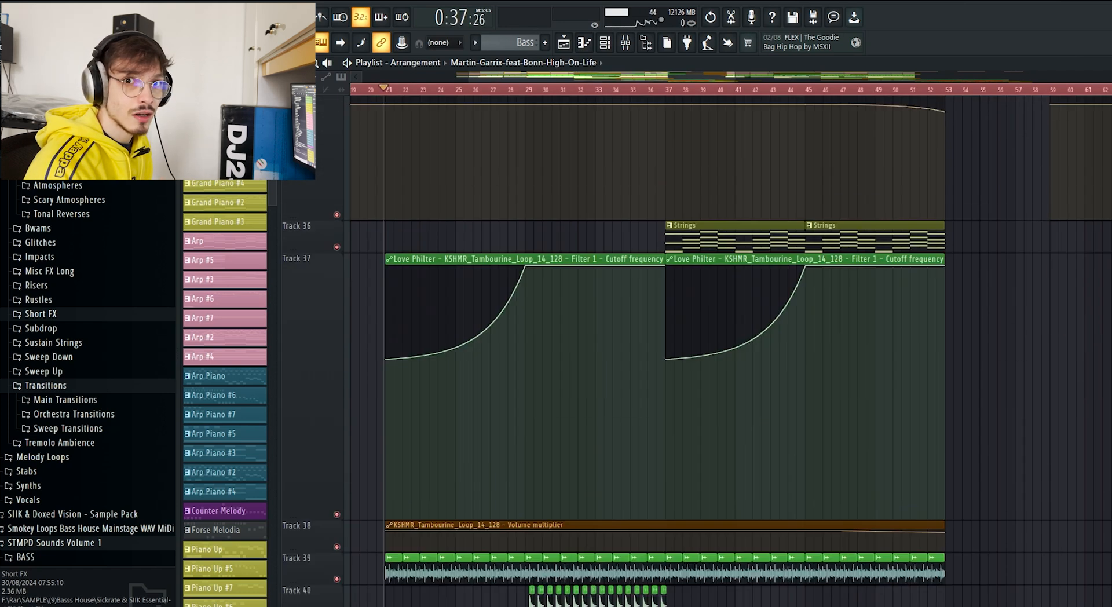
pyautogui.scroll(8, 730, 348)
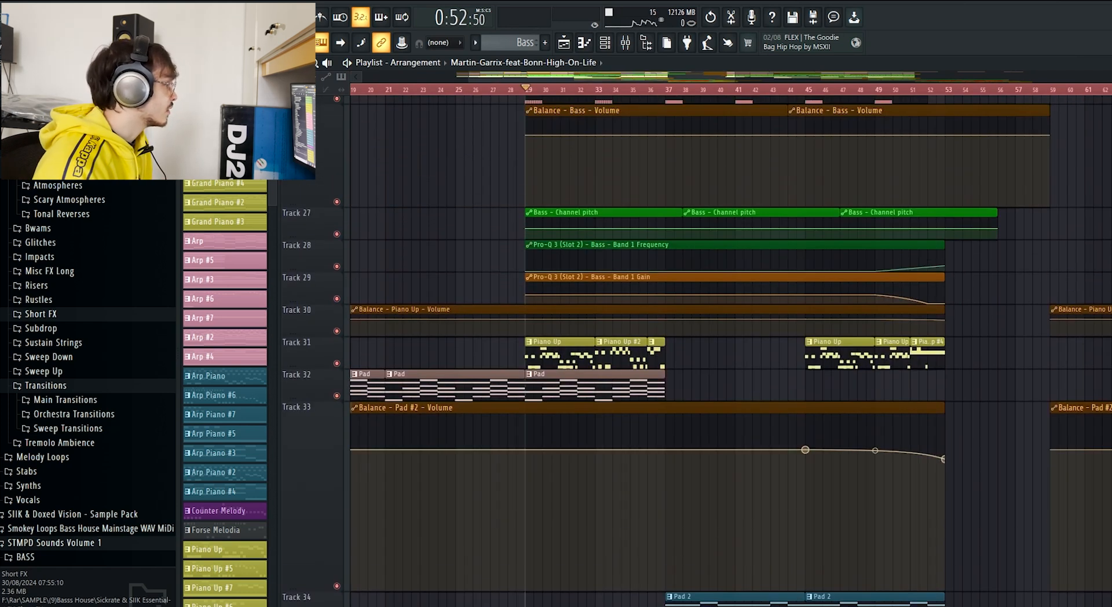
pyautogui.rightClick(337, 364)
pyautogui.scroll(2, 730, 347)
pyautogui.press('space')
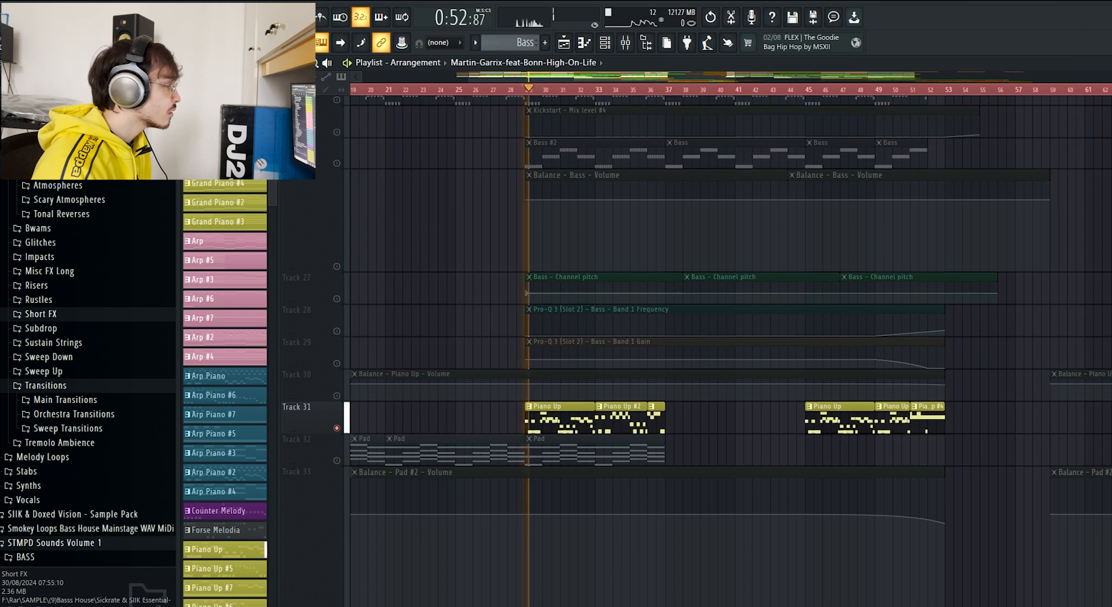
# - Audition the Bass clips on Track 25 in solo over the bars 29 to 37 section
pyautogui.scroll(4, 730, 347)
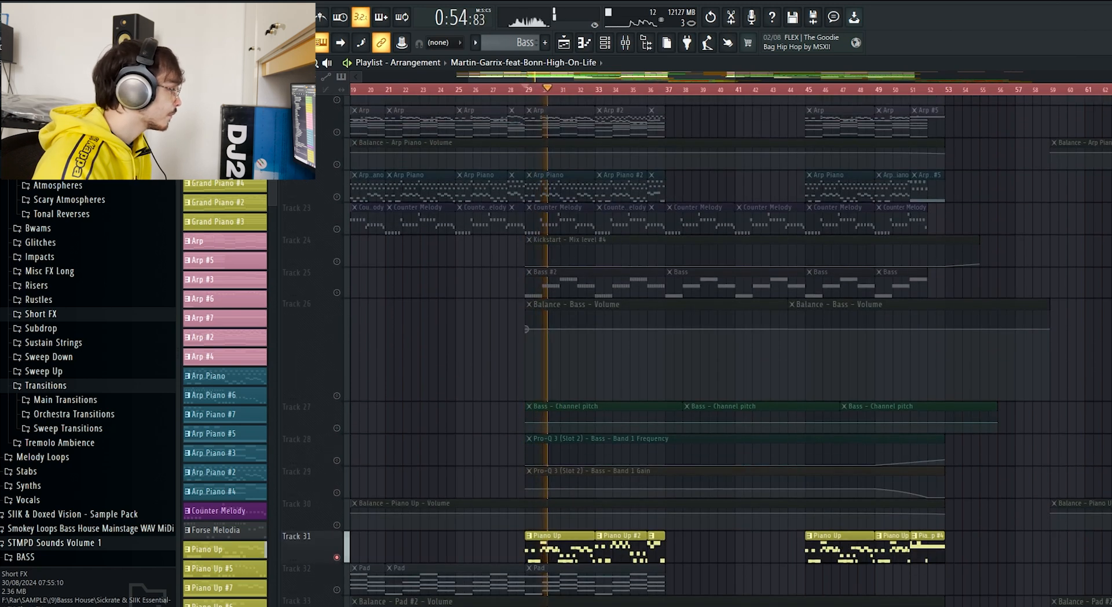
pyautogui.rightClick(337, 292)
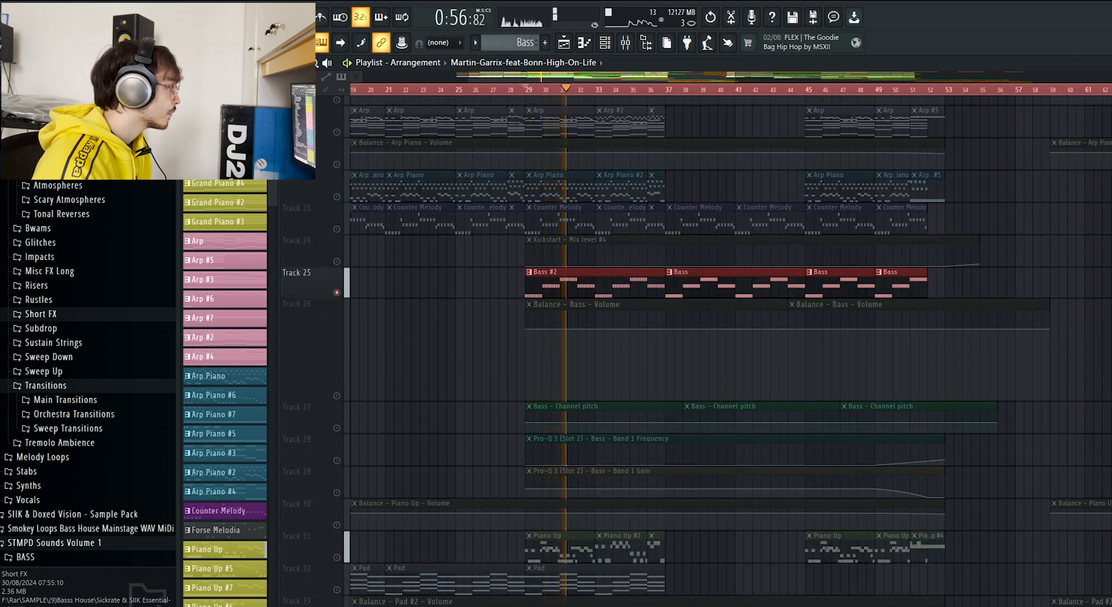
pyautogui.scroll(10, 730, 347)
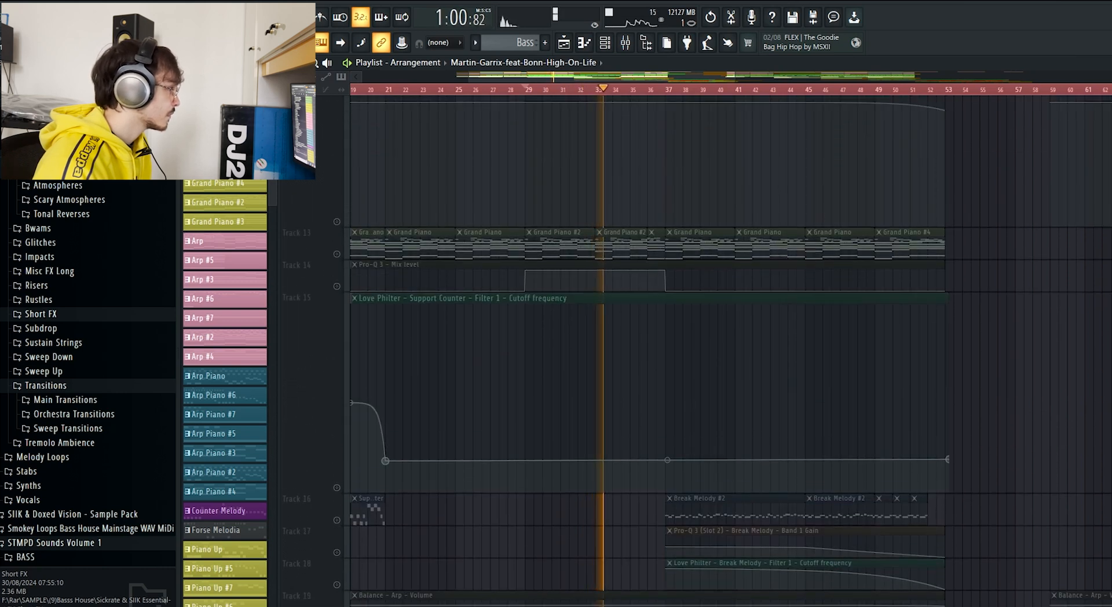
pyautogui.scroll(-3, 730, 348)
pyautogui.scroll(-2, 730, 347)
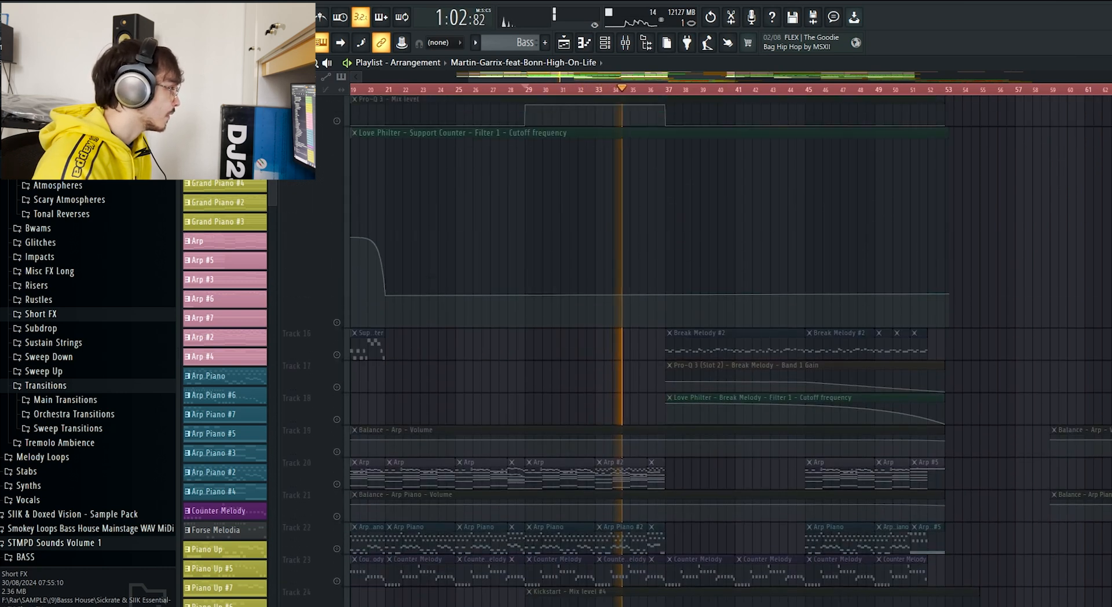
pyautogui.scroll(4, 731, 348)
pyautogui.scroll(-3, 730, 347)
pyautogui.scroll(4, 730, 348)
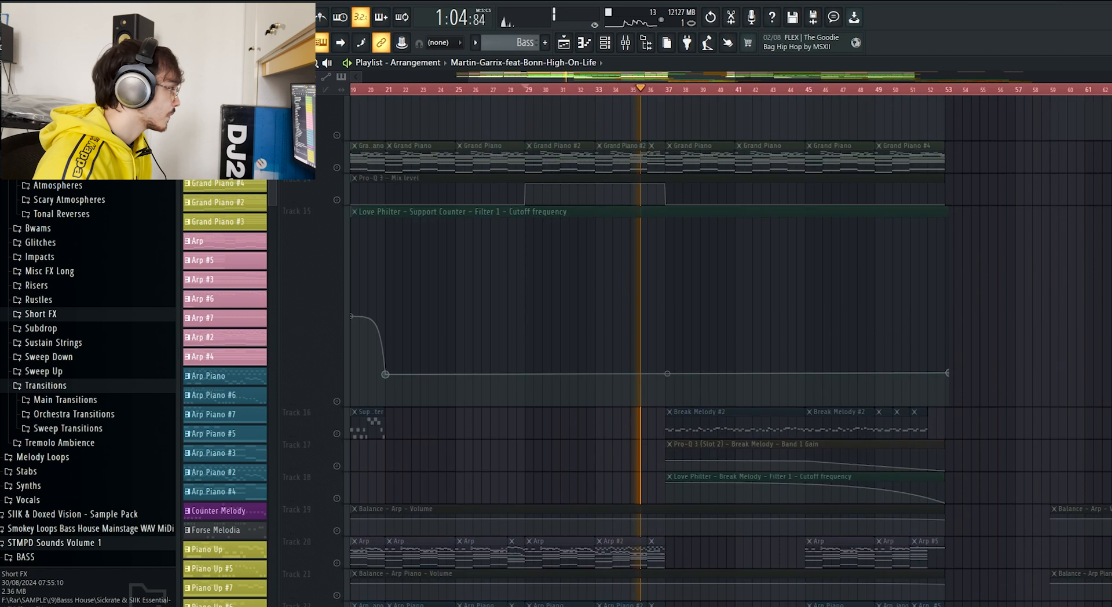
# - Stop playback and isolate the Grand Piano on Track 13 with its Pro-Q 3 mix level automation on Track 14
pyautogui.press('space')
pyautogui.click(337, 448)
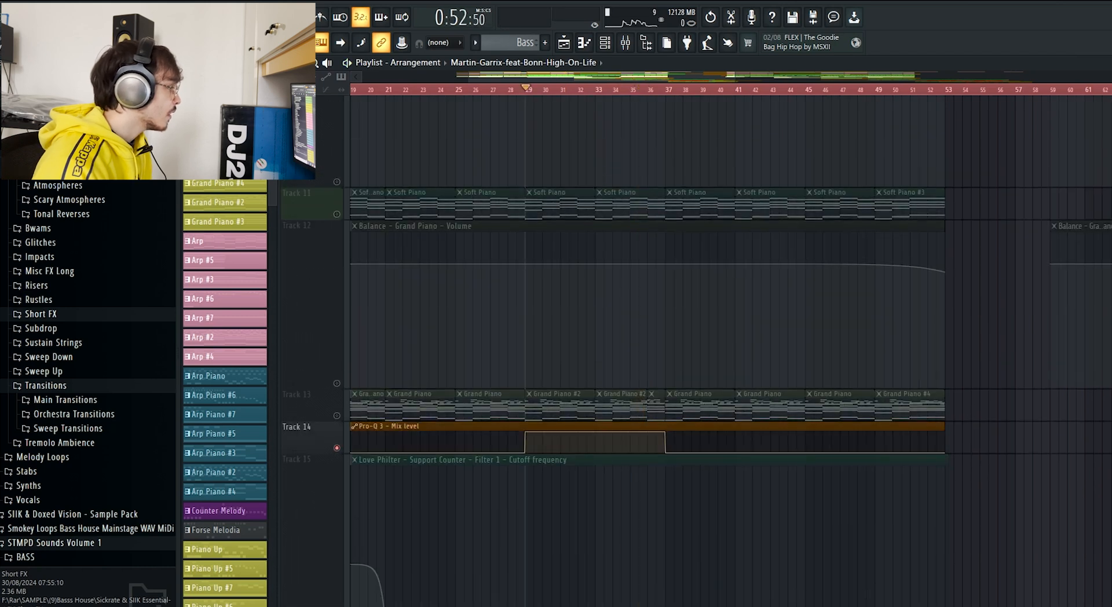
pyautogui.click(336, 416)
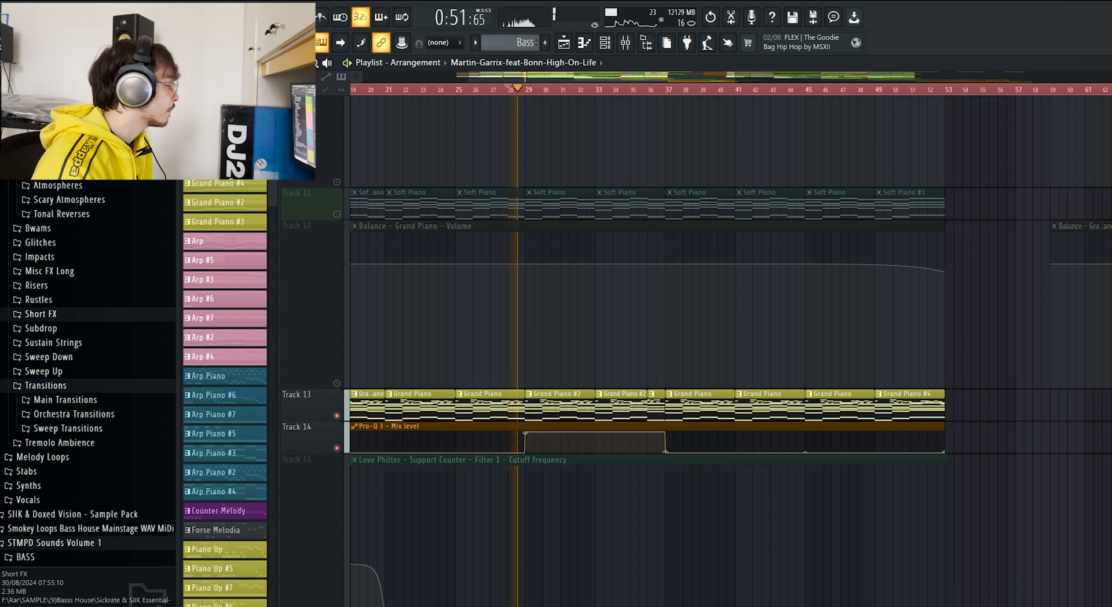
# - Examine the Grand Piano's Pro-Q 3 equalizer curve alongside its mix level automation clip, then close the plugin
pyautogui.click(596, 427)
pyautogui.press('F6')
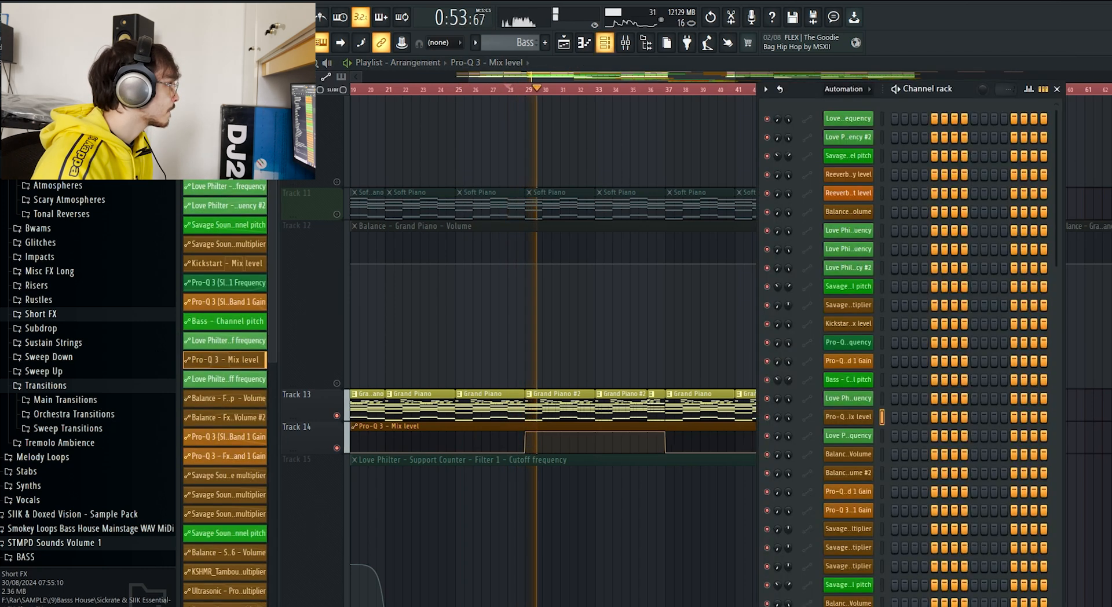
pyautogui.press('F6')
pyautogui.press('F9')
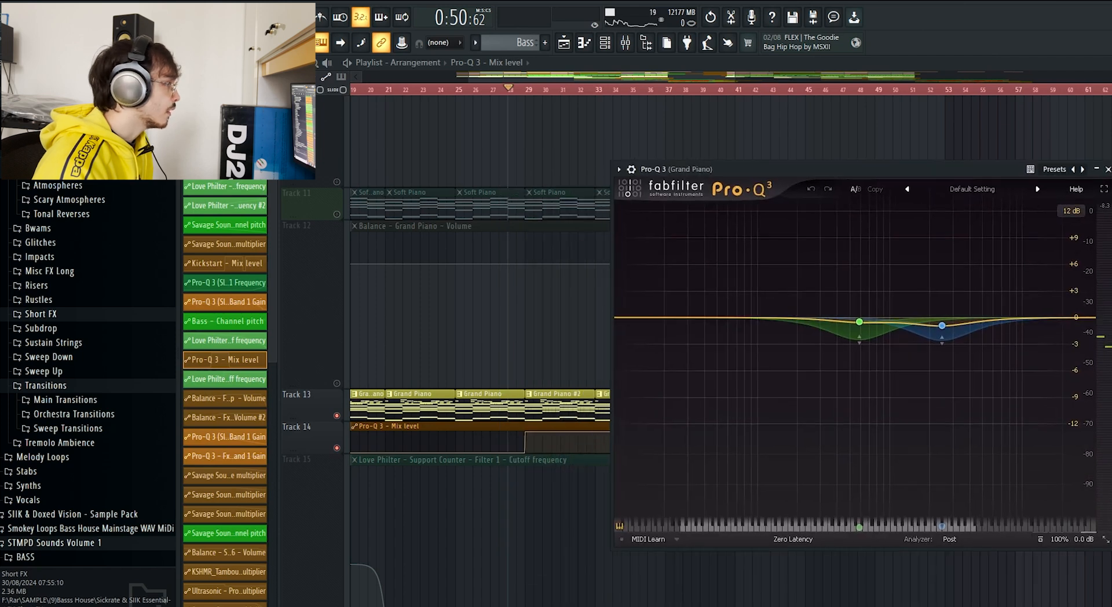
pyautogui.scroll(-4, 554, 325)
pyautogui.scroll(4, 554, 324)
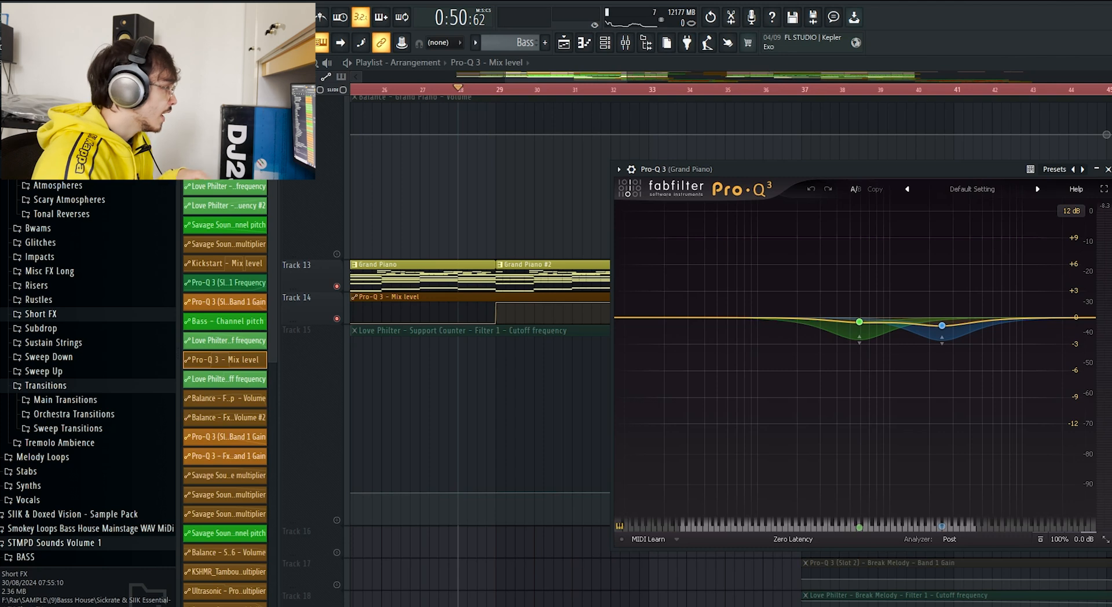
pyautogui.press('Escape')
pyautogui.press('space')
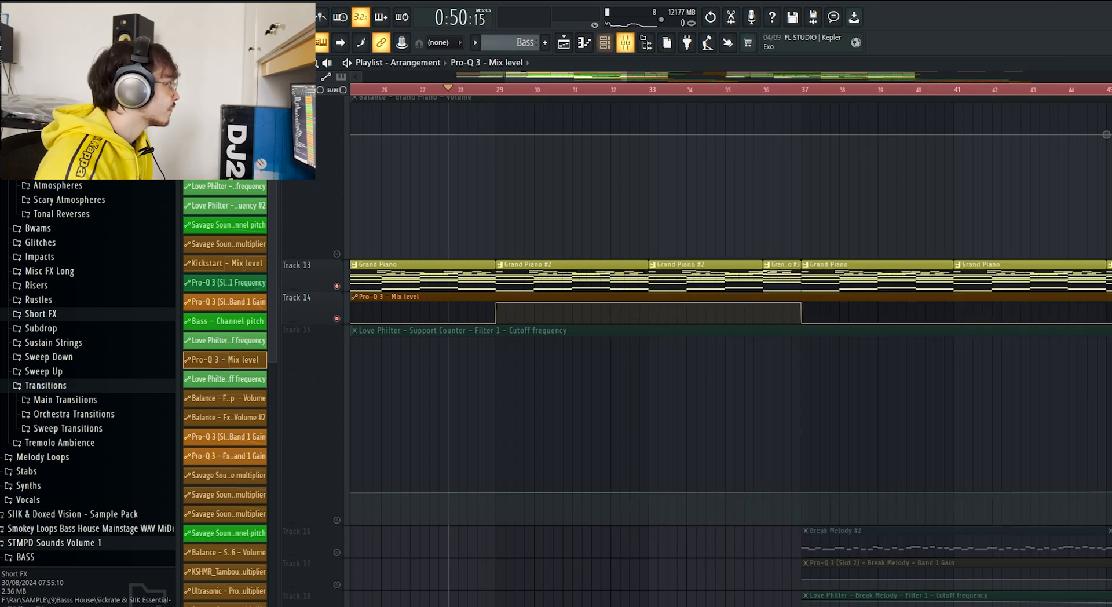
# - Reopen the third Pro-Q 3 on the Grand Piano mixer channel over the playlist and check its plugin options
pyautogui.press('F9')
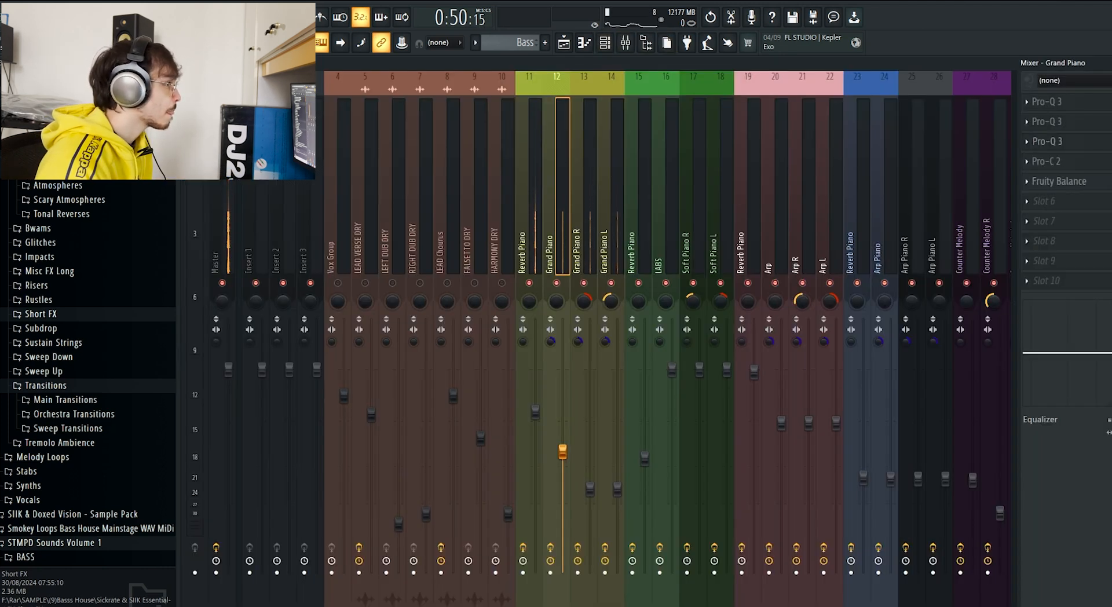
pyautogui.click(1055, 142)
pyautogui.press('F5')
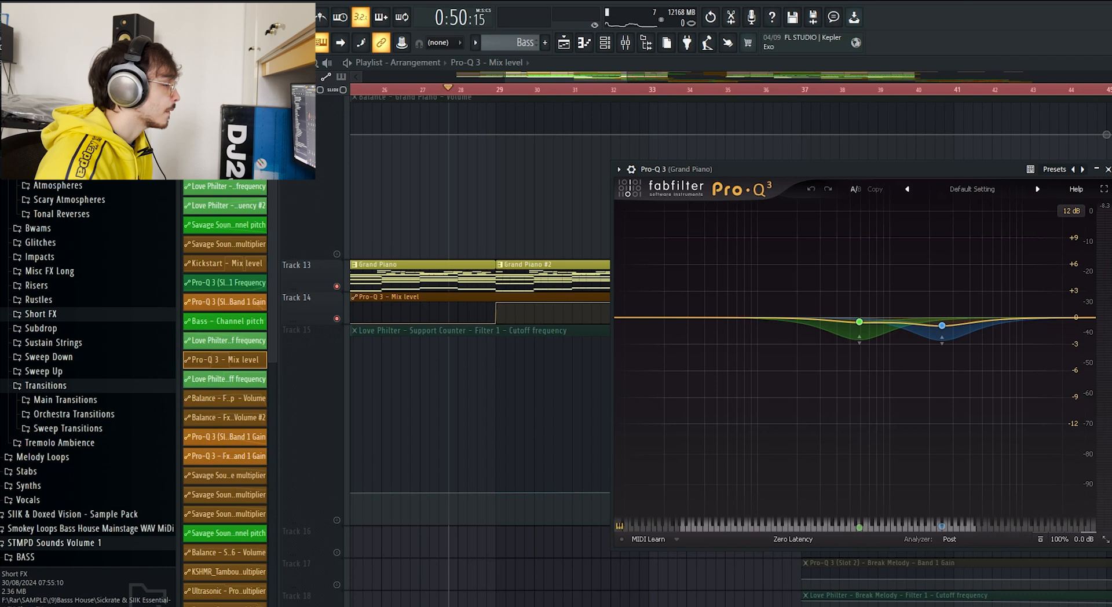
pyautogui.click(619, 169)
pyautogui.click(639, 440)
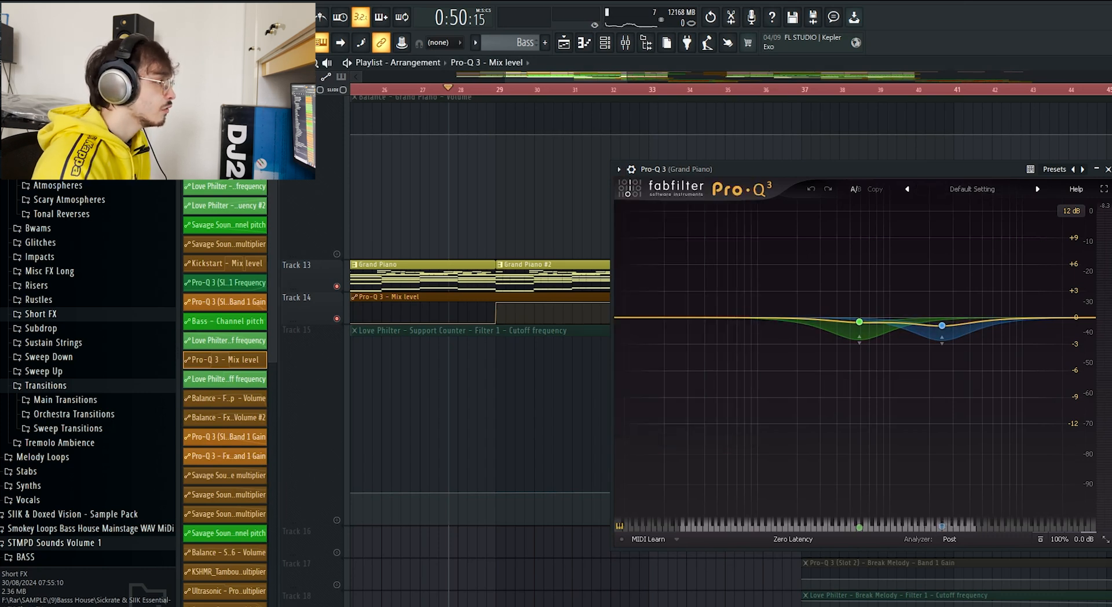
# - Audition the KSHMR tambourine loop on Track 39 in solo around bar 29
pyautogui.press('space')
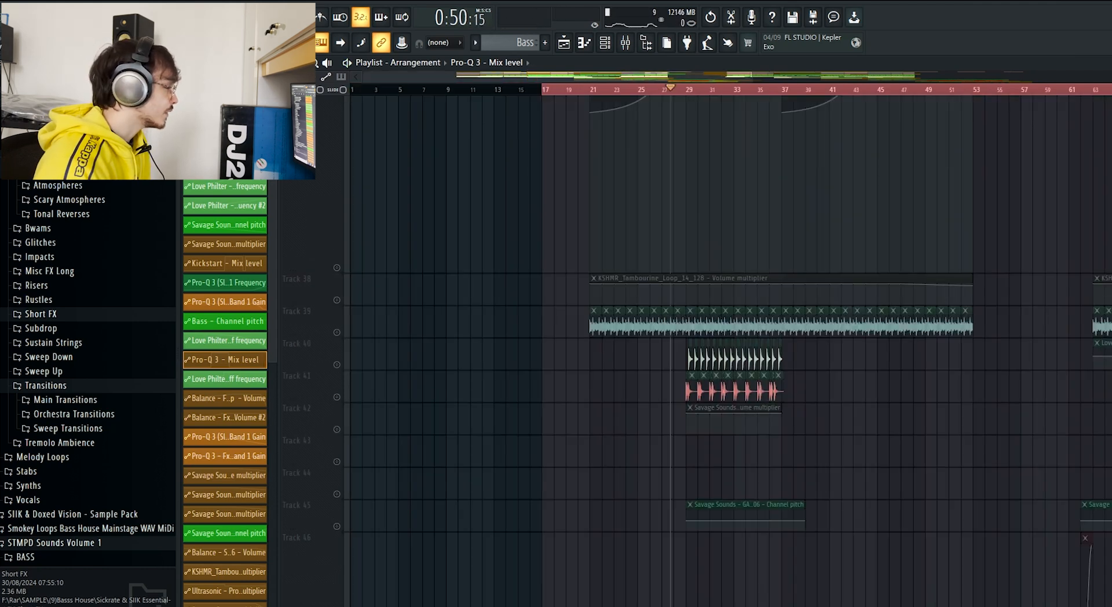
pyautogui.rightClick(337, 333)
pyautogui.scroll(10, 703, 327)
pyautogui.press('space')
pyautogui.scroll(-5, 729, 348)
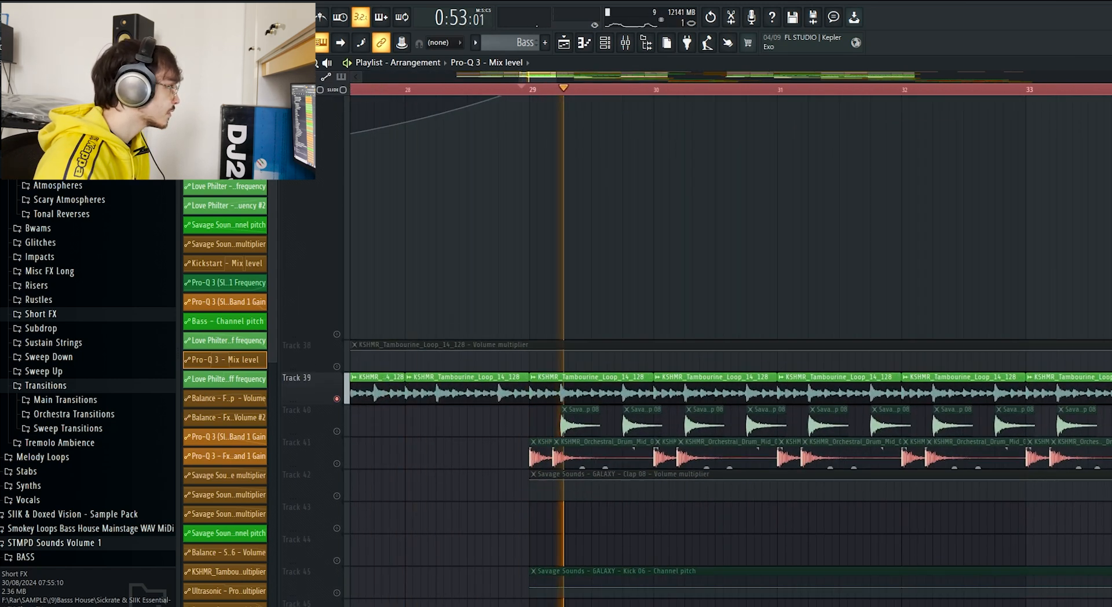
# - Enable the GALAXY Clap 08 track and play it together with the tambourine loop from just before bar 29
pyautogui.click(337, 267)
pyautogui.press('space')
pyautogui.scroll(5, 562, 290)
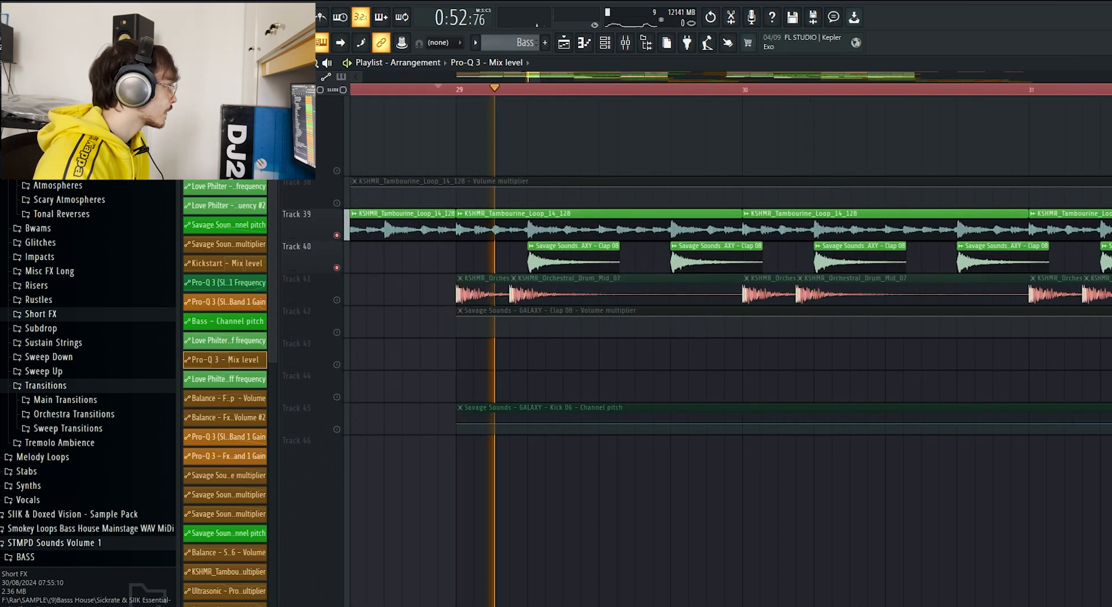
pyautogui.scroll(-3, 539, 290)
pyautogui.scroll(-3, 513, 289)
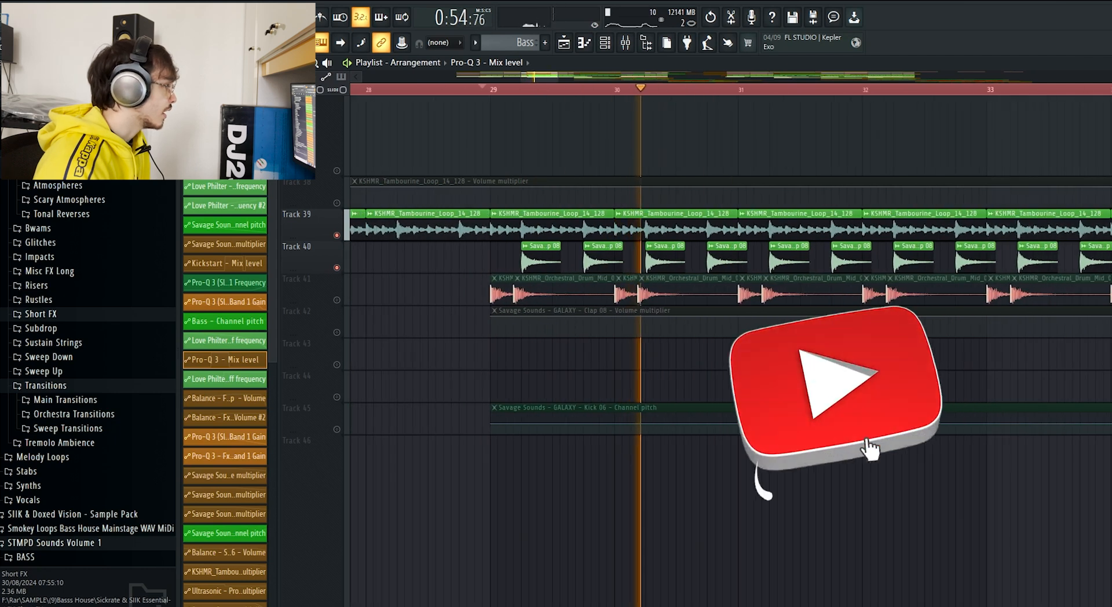
pyautogui.press('space')
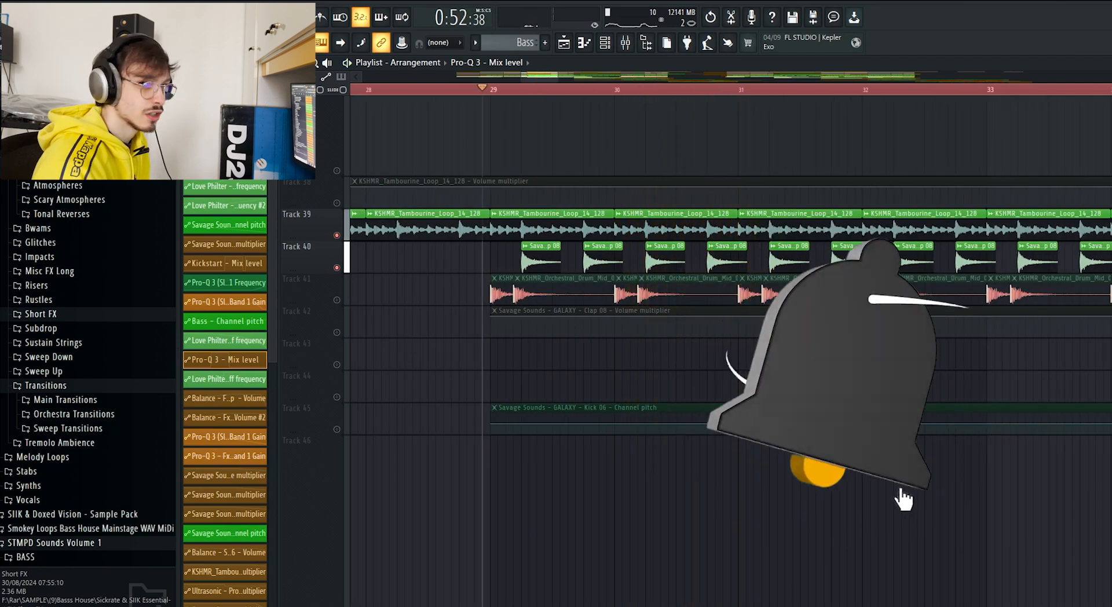
# - Audition the KSHMR Orchestral Drum Mid 07 hits on Track 41 in solo
pyautogui.rightClick(337, 300)
pyautogui.scroll(3, 505, 296)
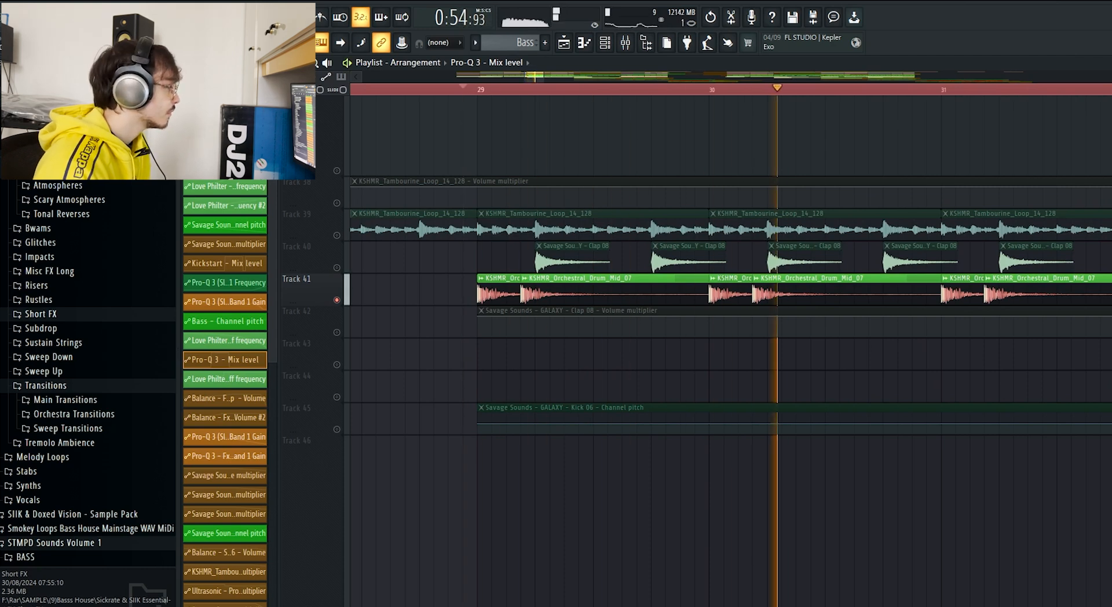
pyautogui.scroll(-3, 681, 296)
pyautogui.scroll(-3, 681, 295)
# - Audition the GALAXY Kick 06 pattern on Track 47 in solo from just before bar 29, then stop playback
pyautogui.scroll(2, 681, 296)
pyautogui.scroll(-6, 681, 295)
pyautogui.press('space')
pyautogui.press('space')
pyautogui.scroll(-3, 730, 347)
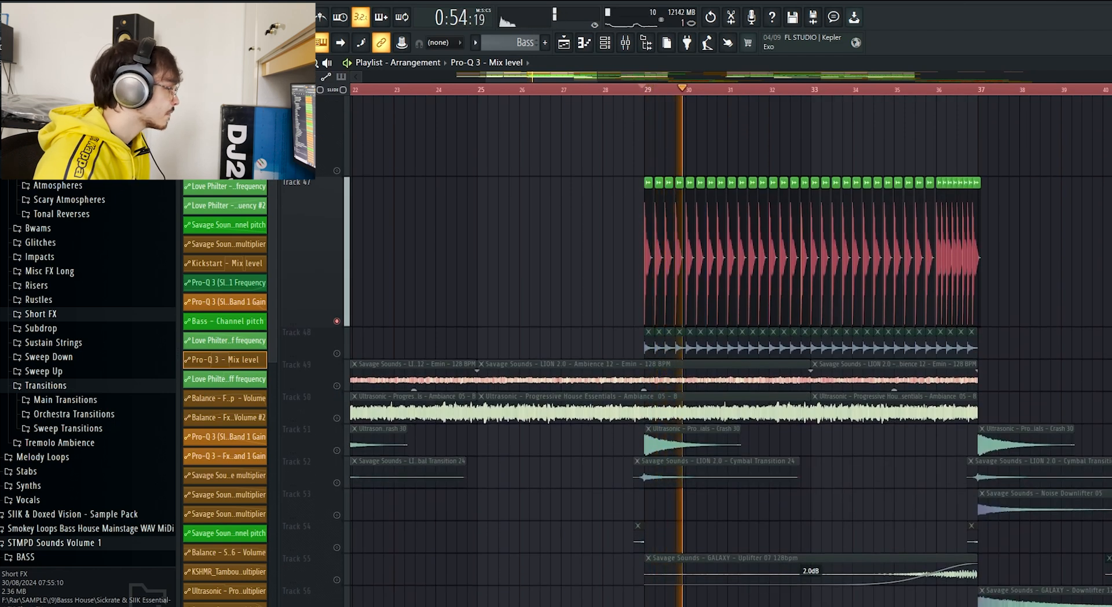
pyautogui.press('space')
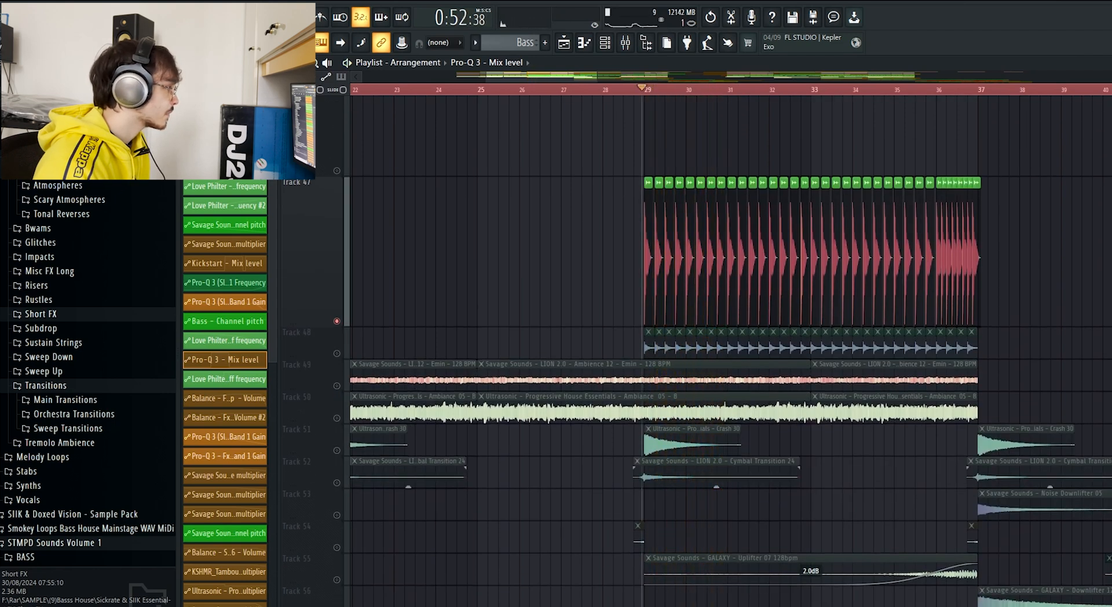
# - Audition the GALAXY Ride 02 pattern on Track 48 in solo
pyautogui.rightClick(337, 353)
pyautogui.press('space')
pyautogui.scroll(9, 768, 359)
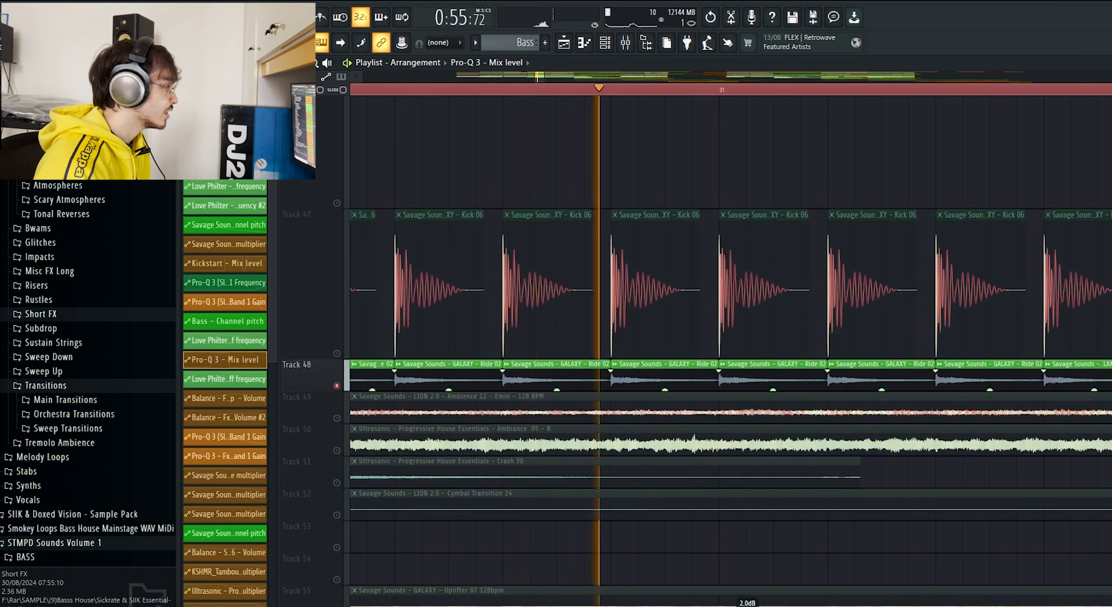
pyautogui.scroll(-7, 732, 261)
pyautogui.press('space')
# - Play all the layers together from just before bar 29 while reviewing the drum, ambience and effects tracks, then stop
pyautogui.scroll(-3, 728, 351)
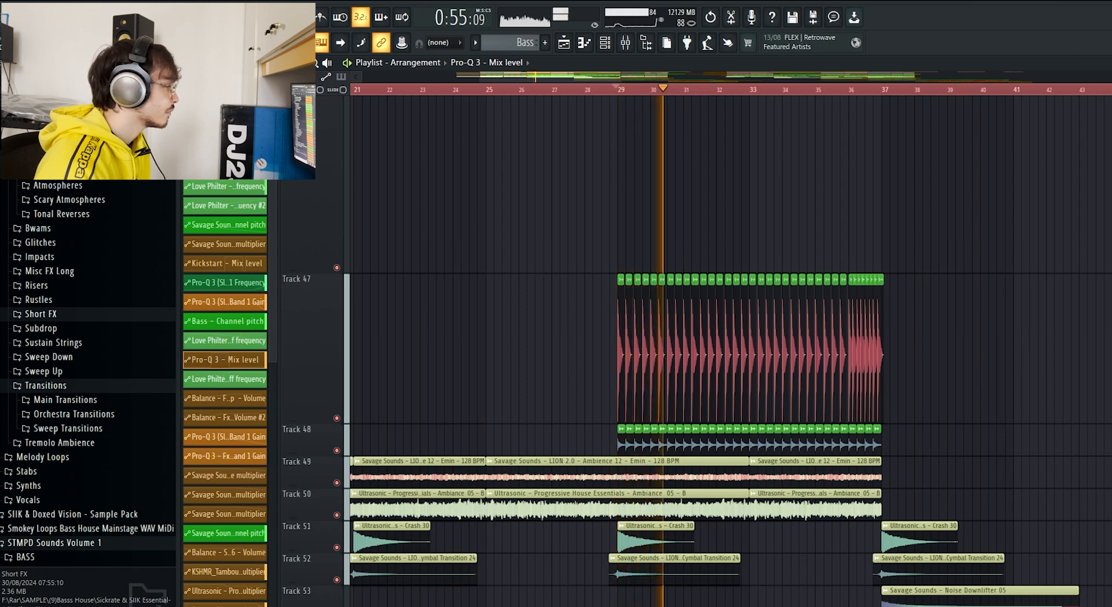
pyautogui.scroll(-12, 728, 351)
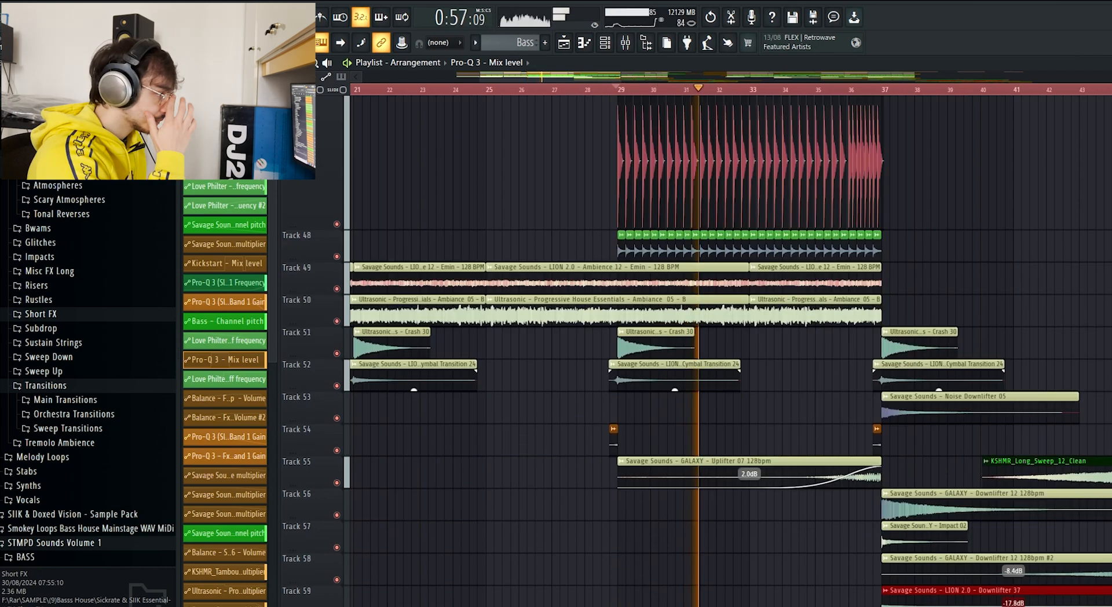
pyautogui.scroll(11, 728, 351)
pyautogui.scroll(11, 728, 351)
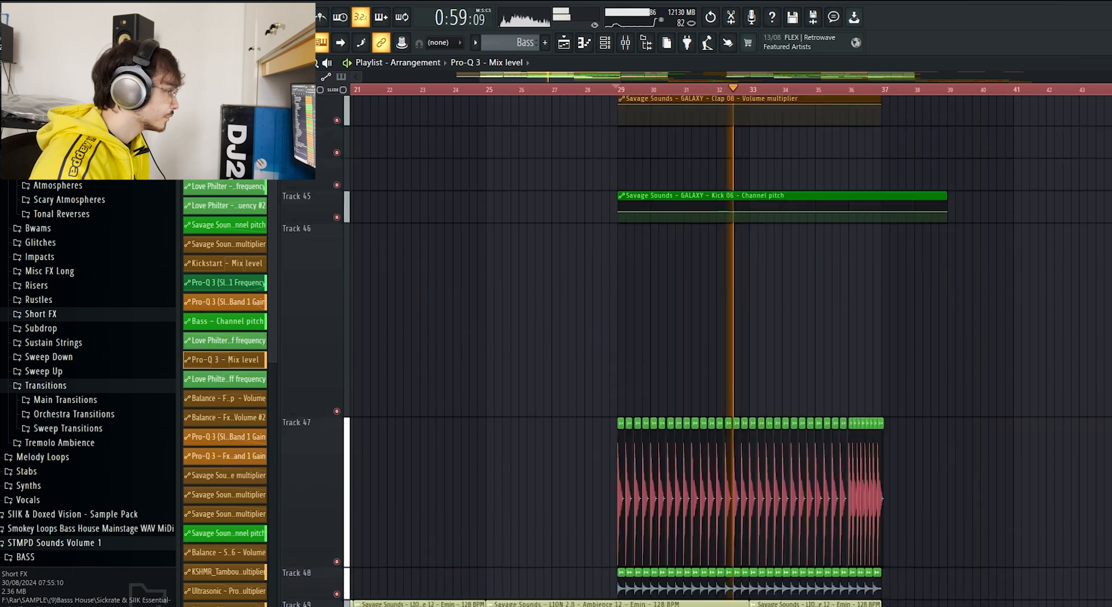
pyautogui.scroll(-8, 729, 351)
pyautogui.press('space')
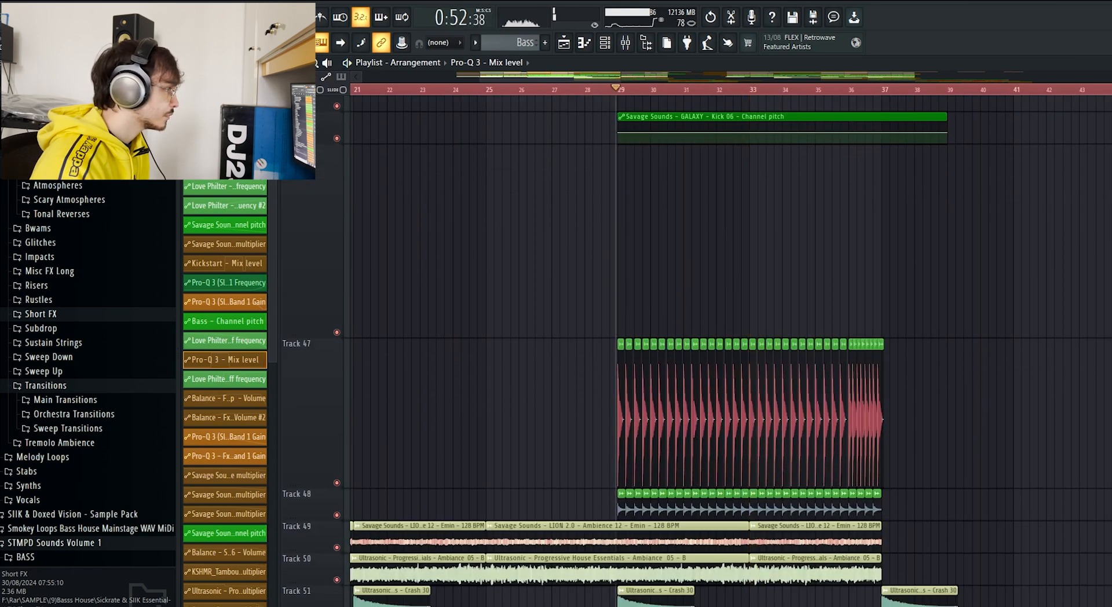
# - Audition the Break Melody #2 clips on Track 16 in solo from bar 37, then stop playback
pyautogui.scroll(9, 729, 351)
pyautogui.scroll(12, 728, 351)
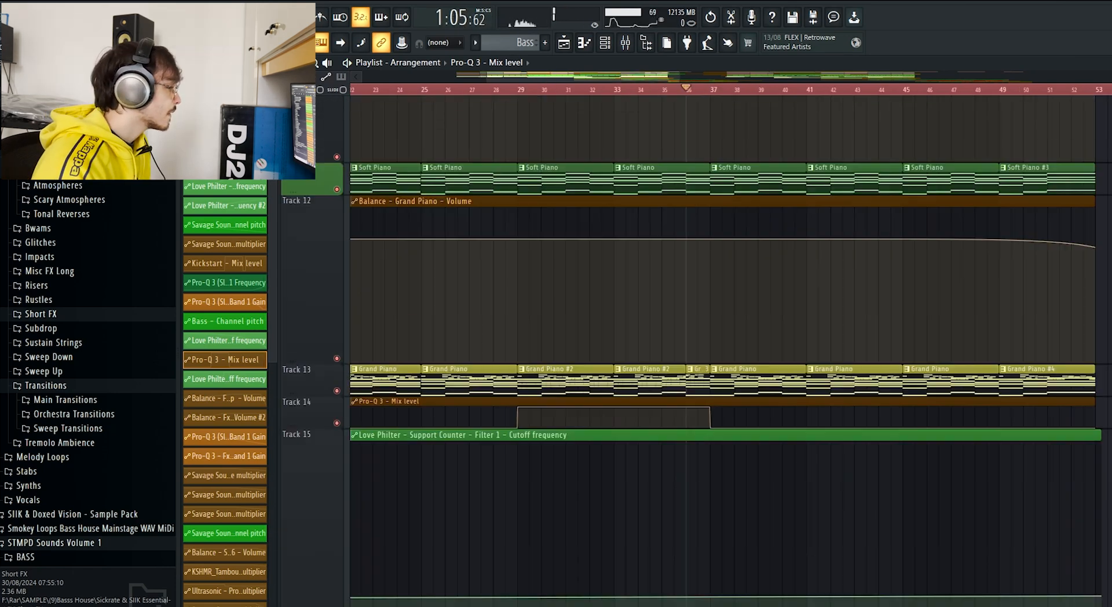
pyautogui.scroll(4, 729, 351)
pyautogui.scroll(-1, 728, 351)
pyautogui.scroll(-10, 728, 351)
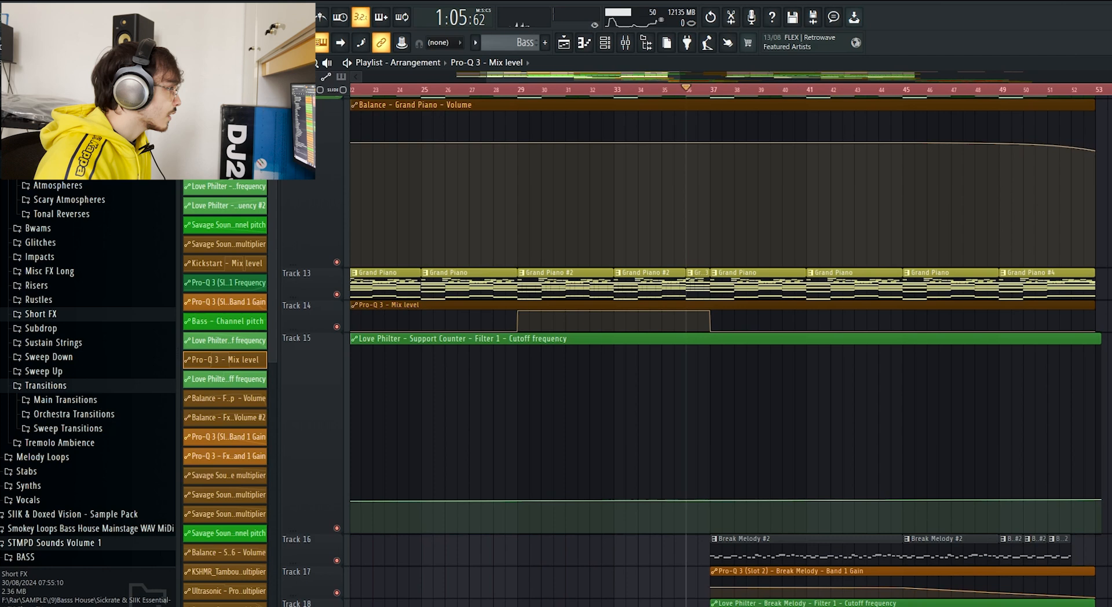
pyautogui.scroll(9, 728, 351)
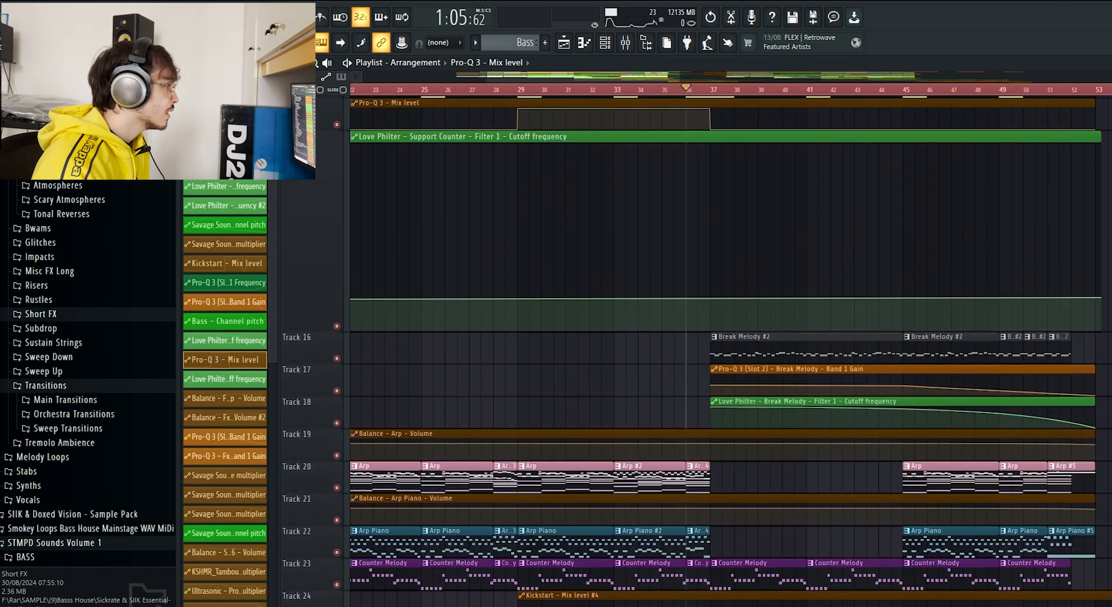
pyautogui.keyDown('ctrl'); pyautogui.click(337, 359); pyautogui.keyUp('ctrl')
pyautogui.press('space')
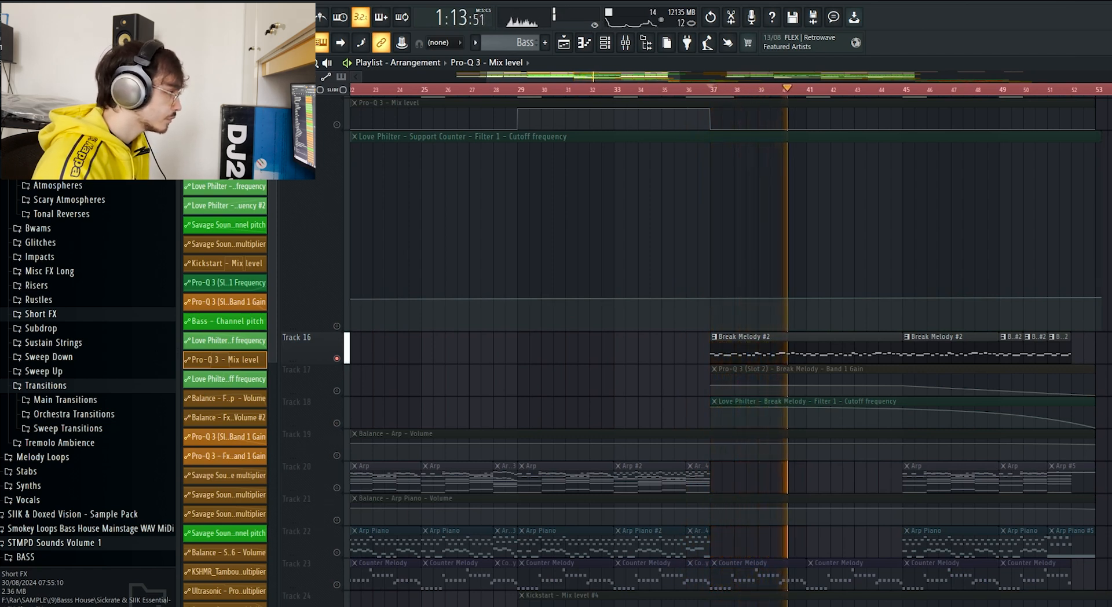
pyautogui.scroll(-1, 724, 348)
pyautogui.press('space')
pyautogui.scroll(-6, 725, 347)
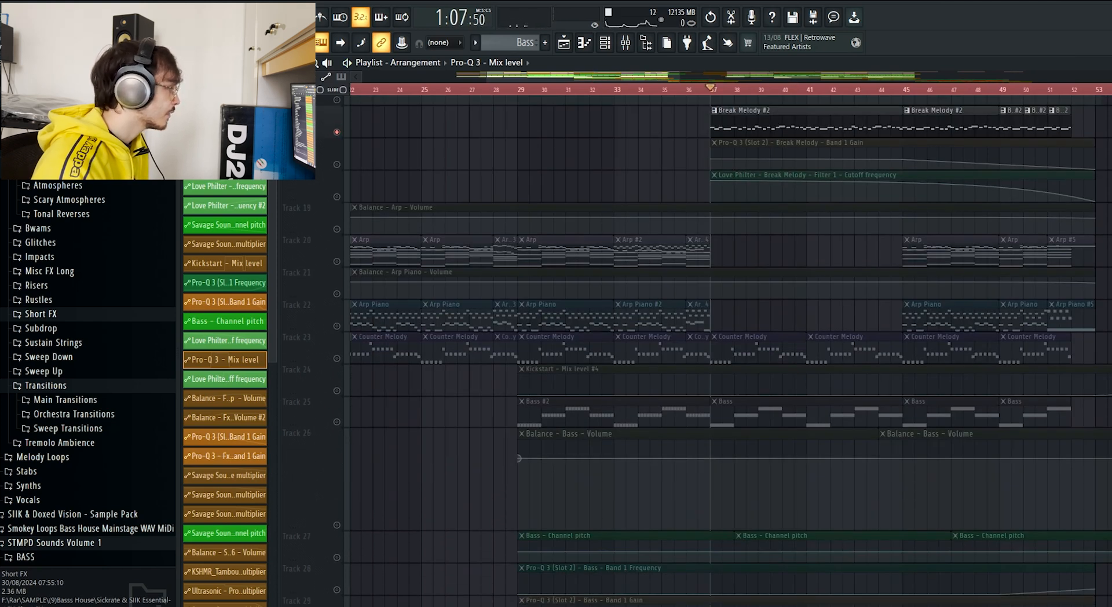
# - Add the Counter Melody on Track 23 to the active Break Melody #2 and audition both from bar 37, then stop
pyautogui.click(337, 358)
pyautogui.press('space')
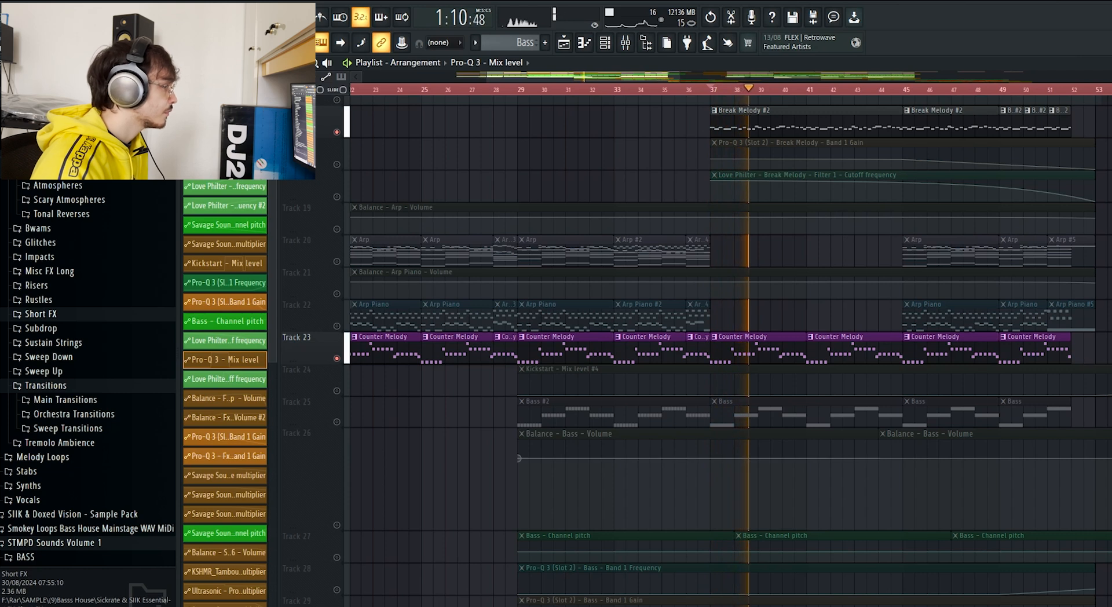
pyautogui.press('space')
# - Add the Bass on Track 25 and audition it with the break and counter melodies from bar 37, then stop
pyautogui.click(337, 422)
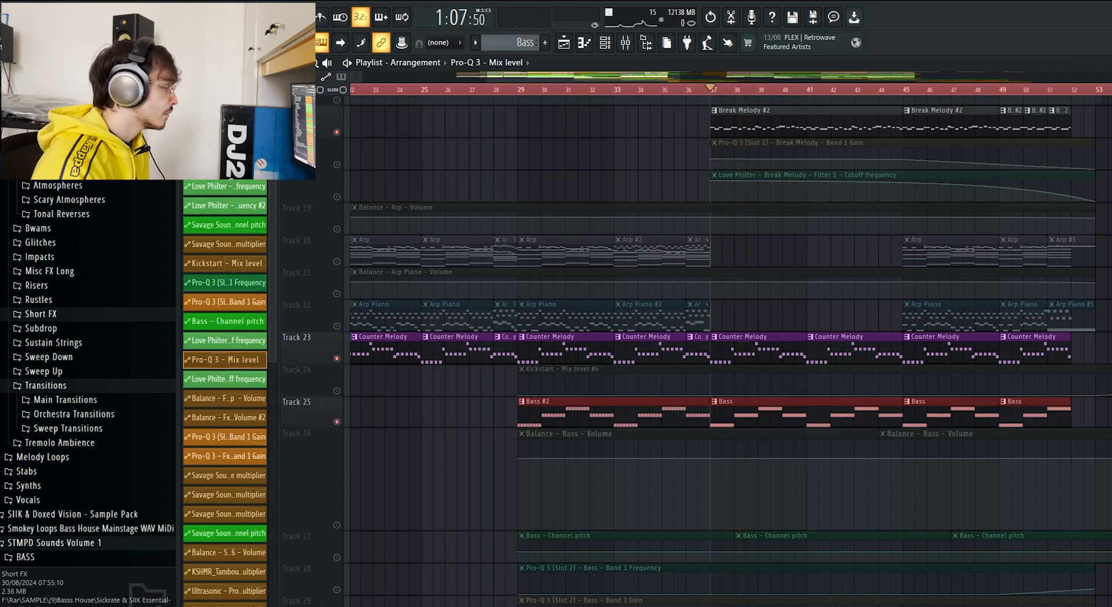
pyautogui.press('space')
pyautogui.scroll(-4, 724, 347)
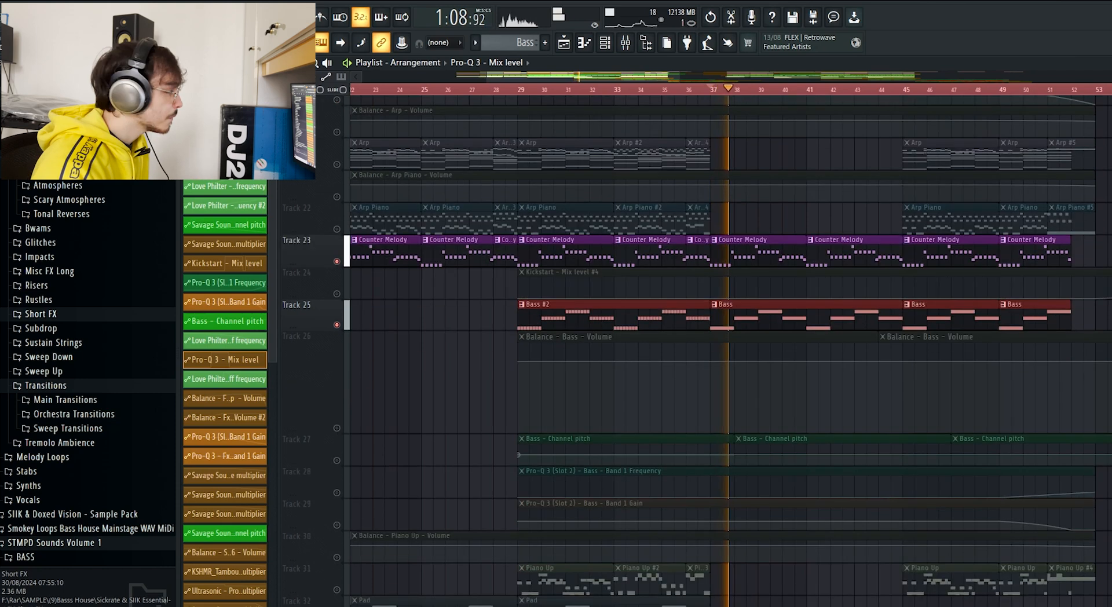
pyautogui.scroll(-10, 724, 348)
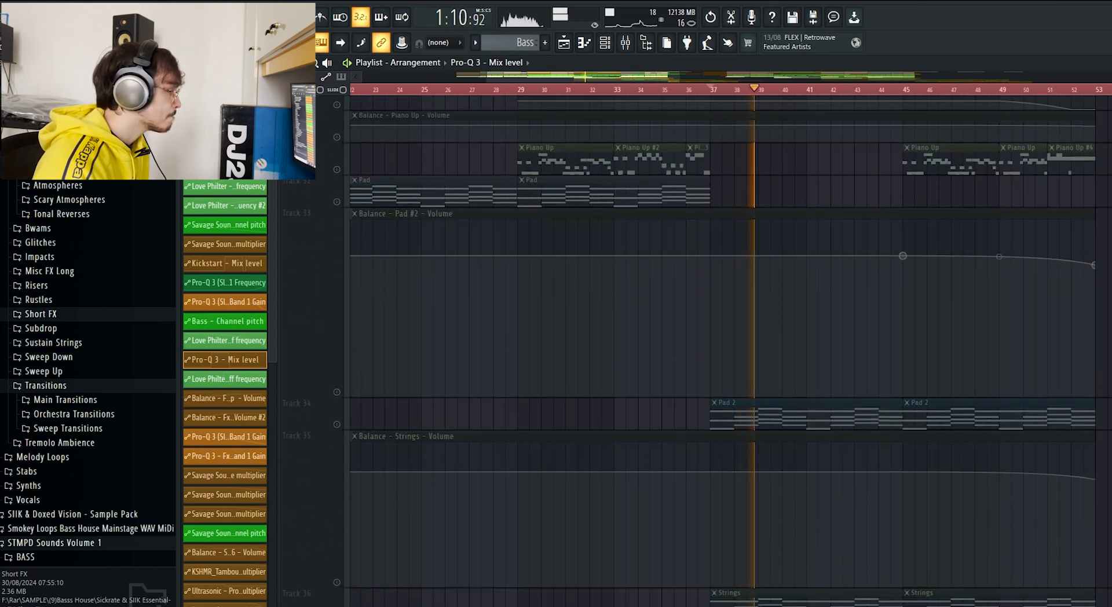
pyautogui.scroll(6, 724, 347)
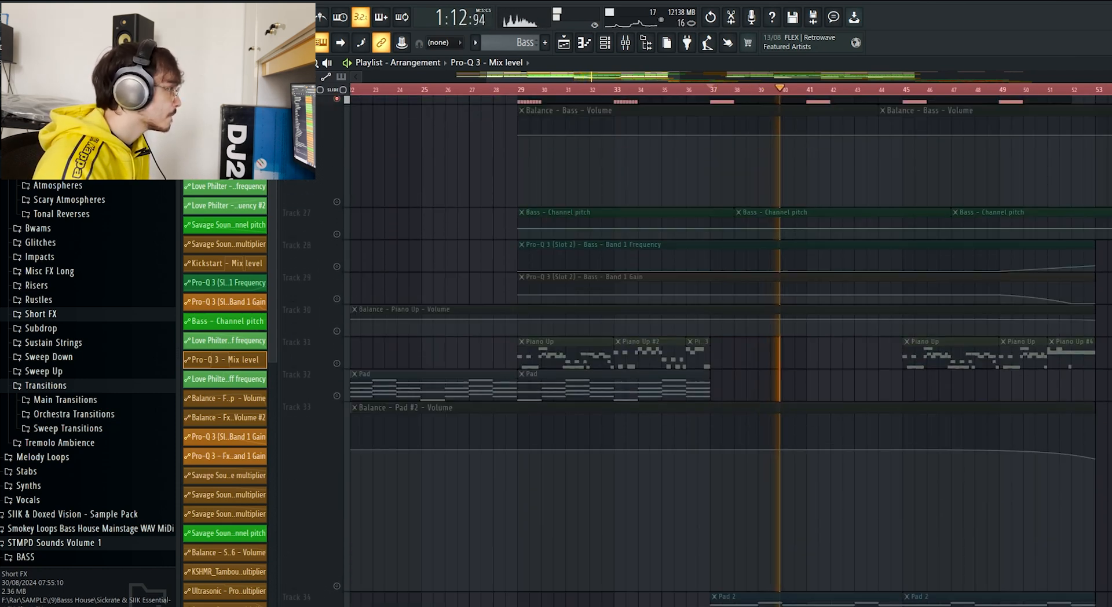
pyautogui.scroll(1, 724, 348)
pyautogui.scroll(-6, 724, 348)
pyautogui.press('space')
# - Add the Pad 2 clips on Track 34 to the active layers and audition them from bar 37, then stop
pyautogui.scroll(-6, 724, 348)
pyautogui.press('space')
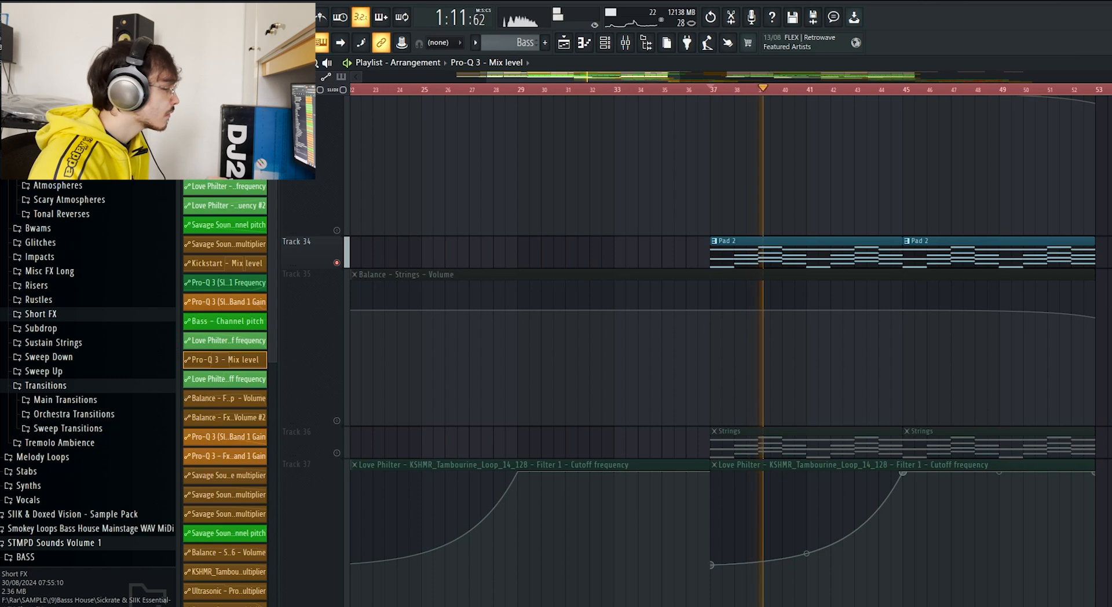
pyautogui.press('space')
# - Add the Strings on Track 36 to the active layers and audition them from bar 37, then stop
pyautogui.click(337, 453)
pyautogui.press('space')
pyautogui.scroll(-4, 724, 348)
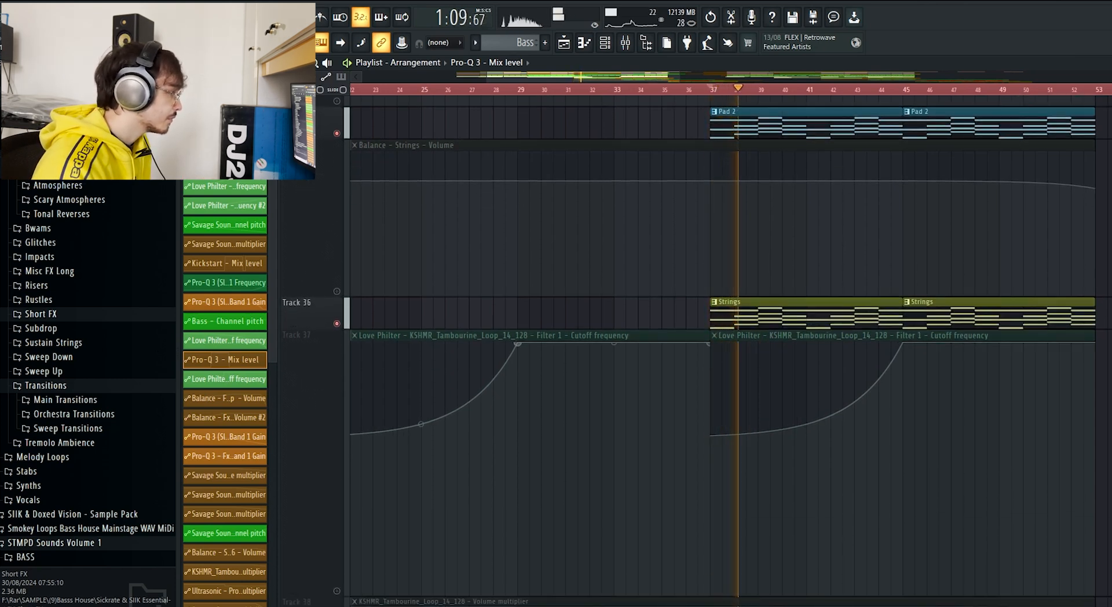
pyautogui.scroll(-3, 724, 348)
pyautogui.press('space')
# - Replay the melody, bass, pad and strings layers from bar 37 while locating the crash and downlifter effects tracks, then stop
pyautogui.scroll(-1, 724, 348)
pyautogui.press('space')
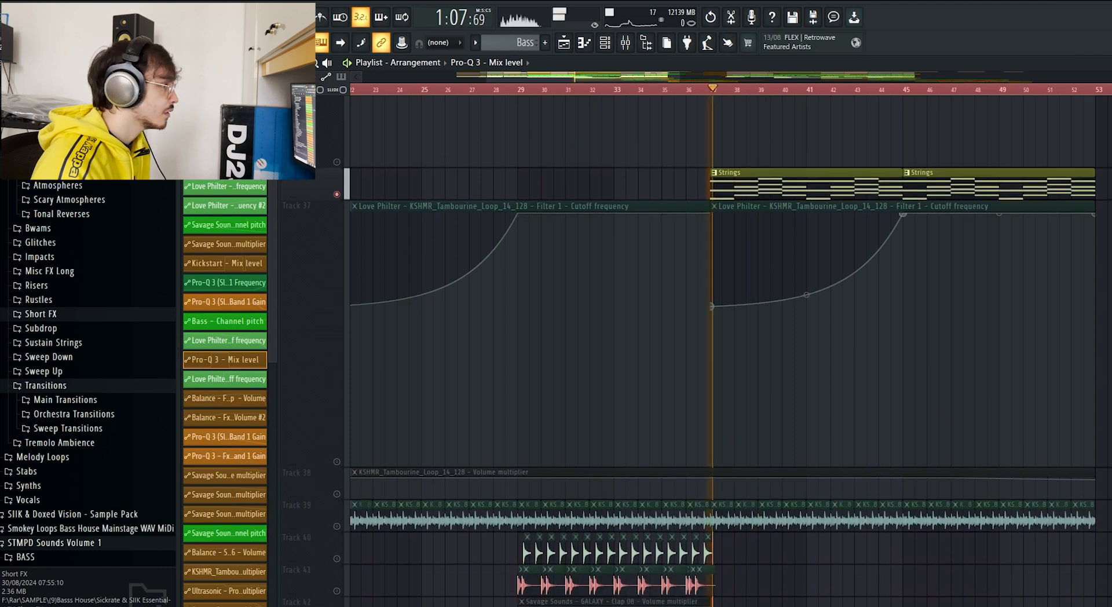
pyautogui.scroll(-4, 725, 348)
pyautogui.scroll(-15, 724, 348)
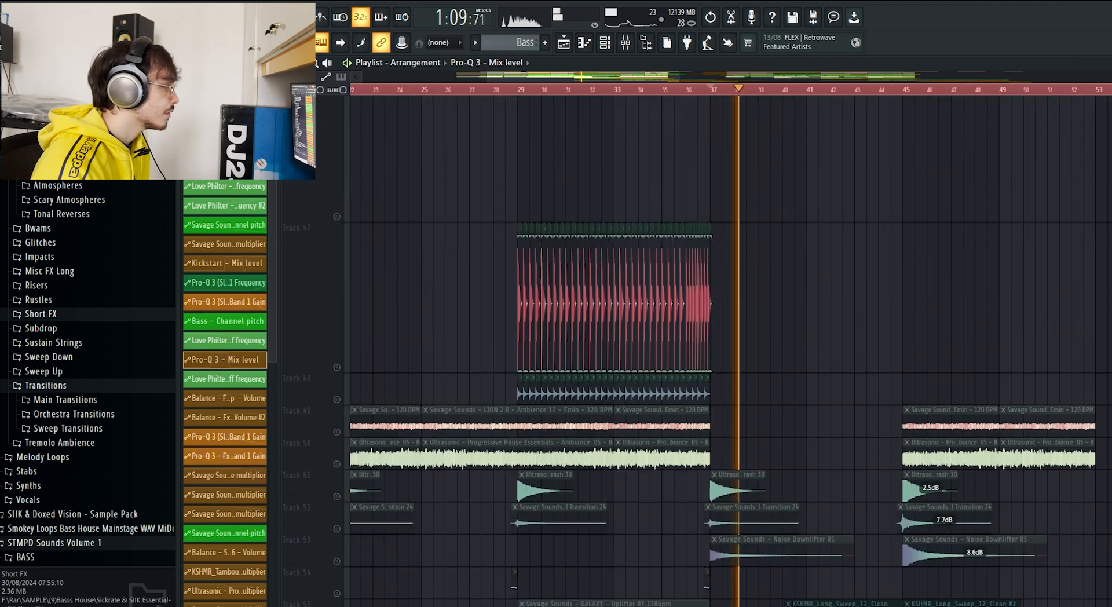
pyautogui.press('space')
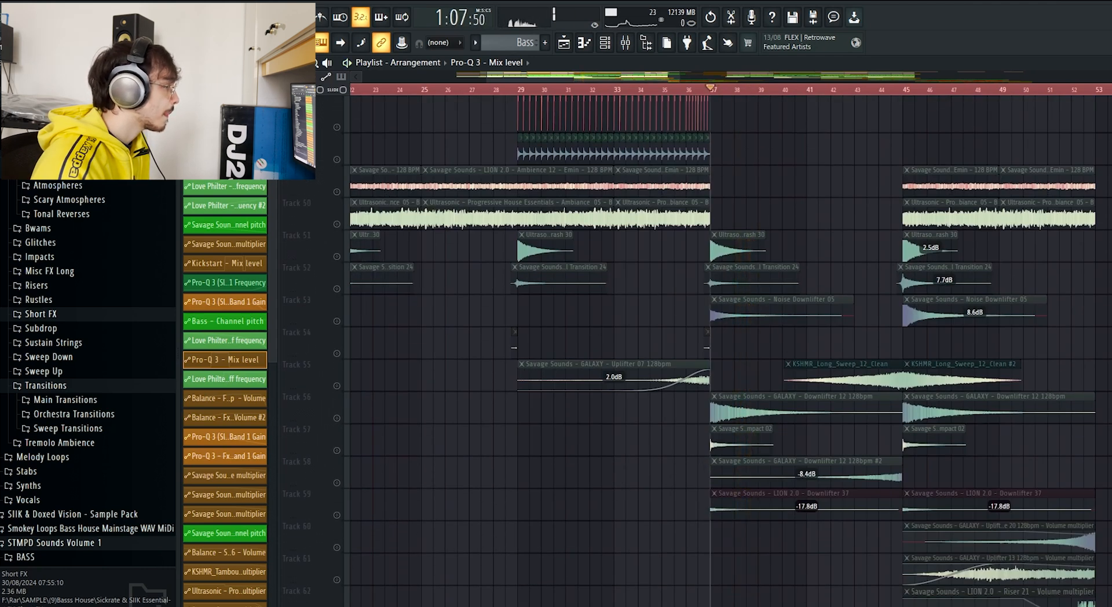
# - Unmute the crash, cymbal transition, downlifter and impact effects on Tracks 51, 52, 53, 56, 57, 58 and 59
pyautogui.click(337, 257)
pyautogui.click(337, 289)
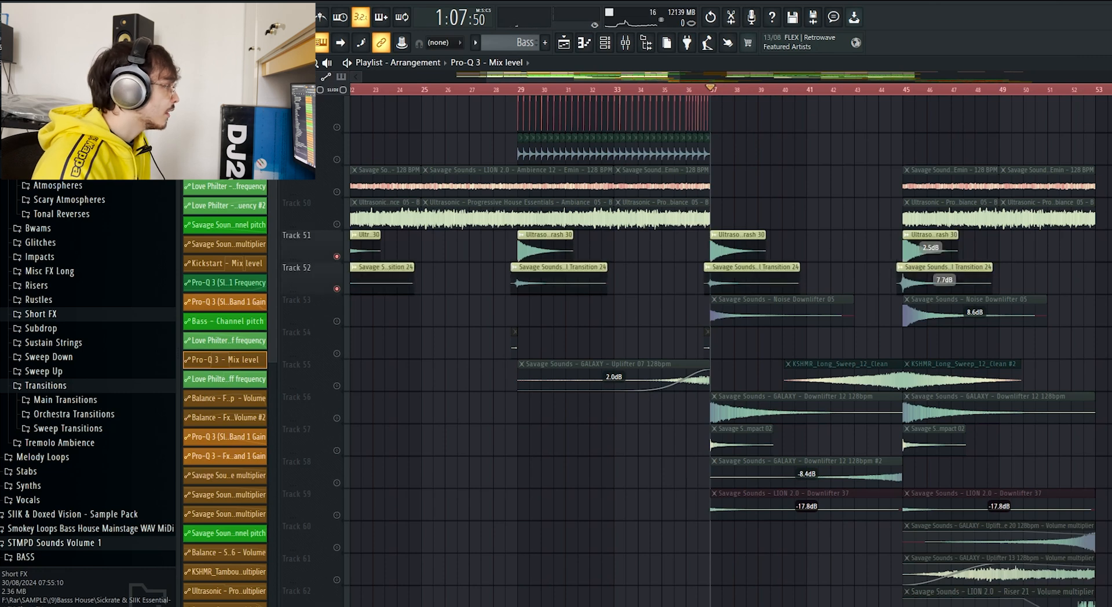
pyautogui.click(336, 321)
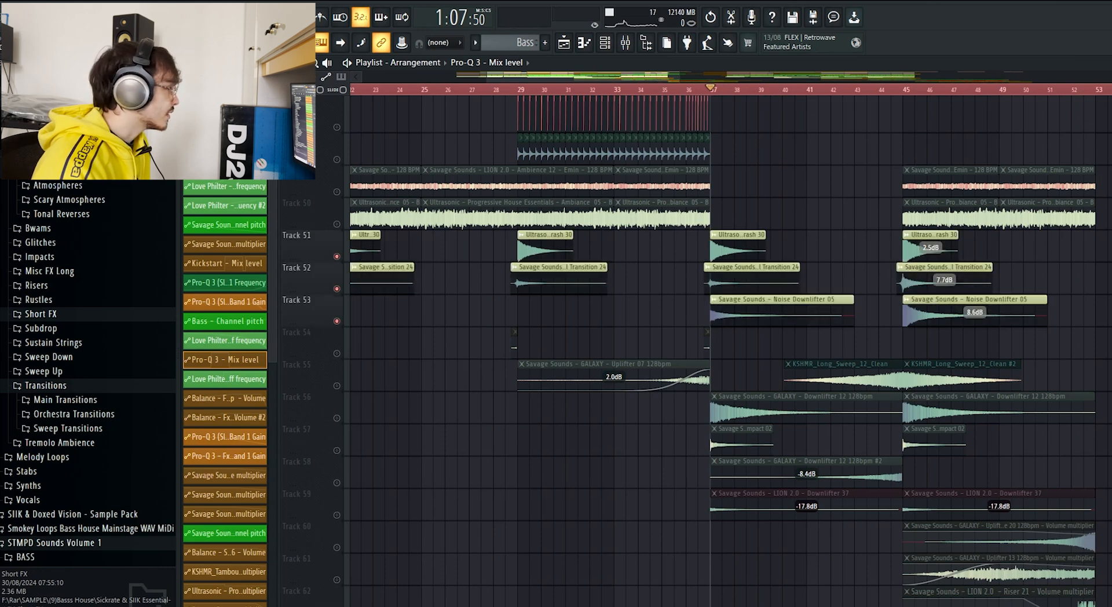
pyautogui.click(337, 419)
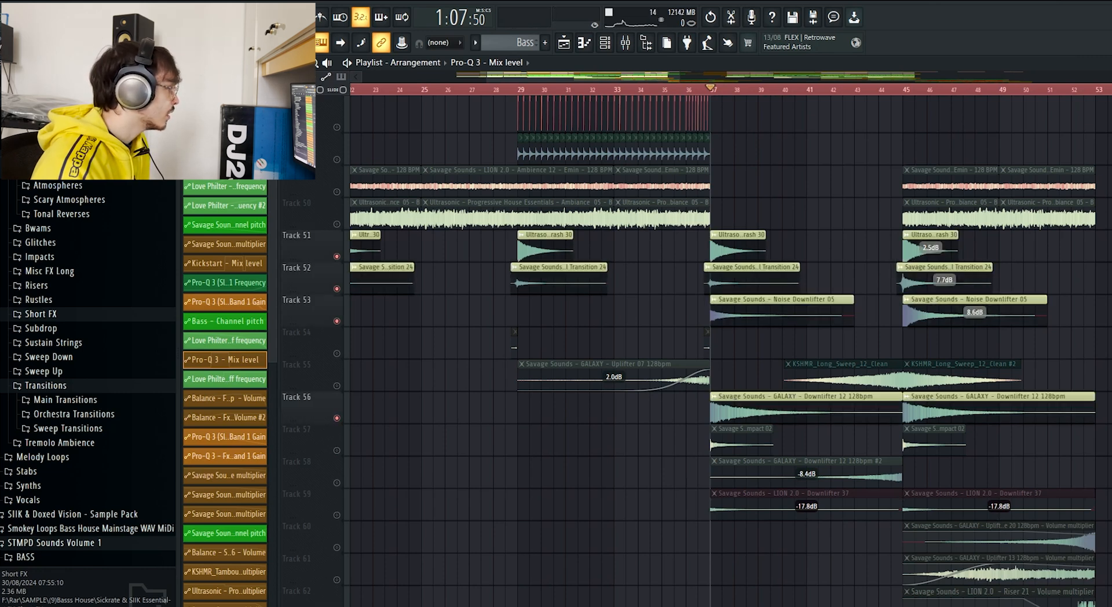
pyautogui.click(337, 451)
pyautogui.keyDown('ctrl'); pyautogui.click(296, 462); pyautogui.keyUp('ctrl')
pyautogui.keyDown('ctrl'); pyautogui.click(297, 494); pyautogui.keyUp('ctrl')
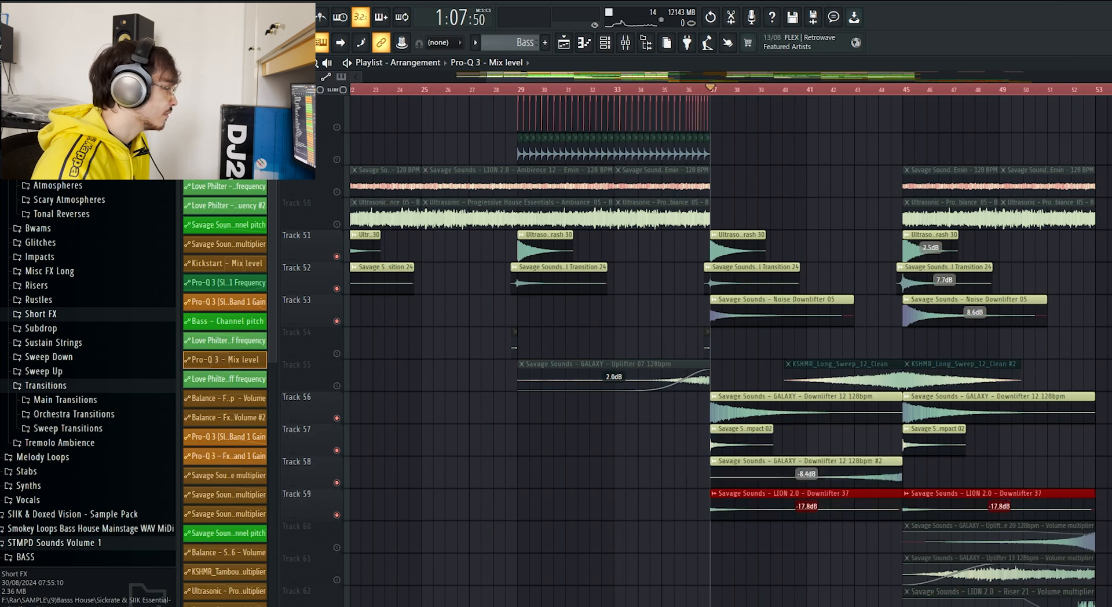
# - Audition the unmuted effects together with the melody, bass, pad and strings layers from bar 37, then stop playback
pyautogui.scroll(5, 746, 459)
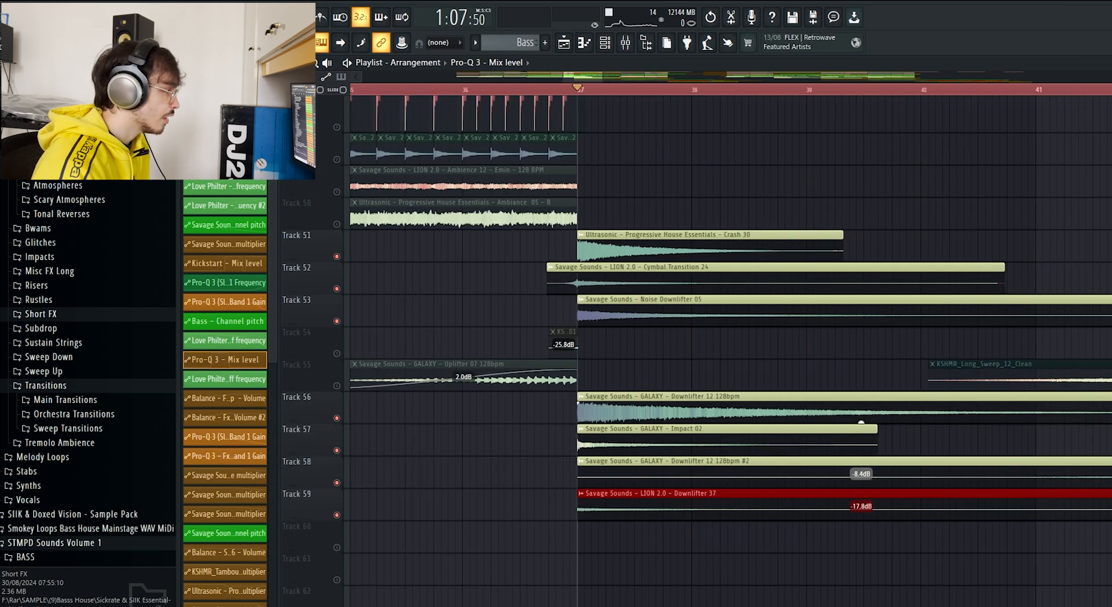
pyautogui.scroll(-2, 661, 371)
pyautogui.press('space')
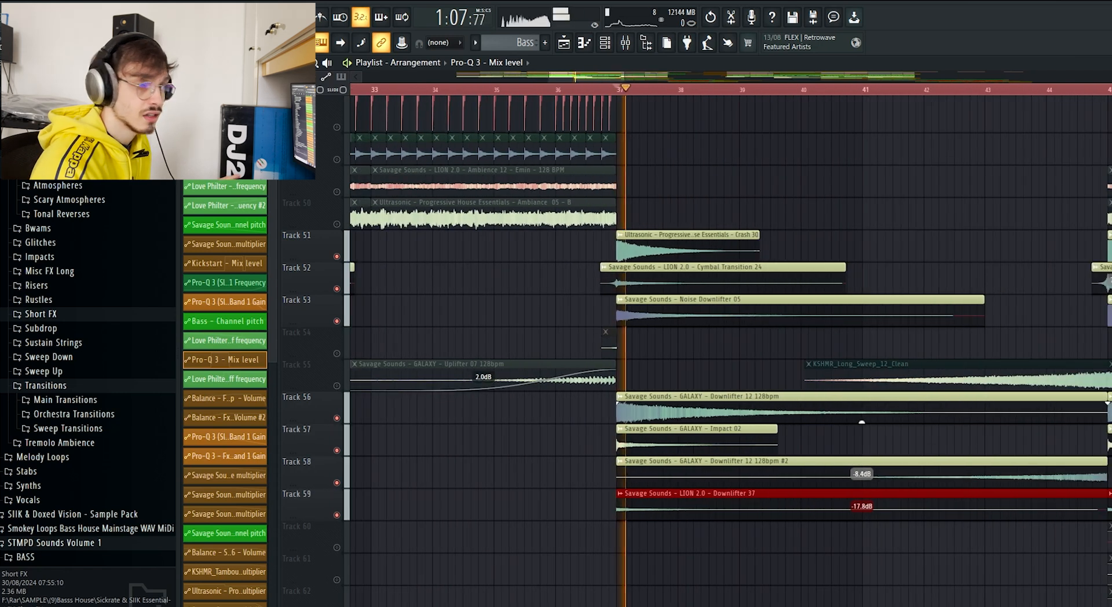
pyautogui.scroll(5, 662, 371)
pyautogui.scroll(8, 661, 371)
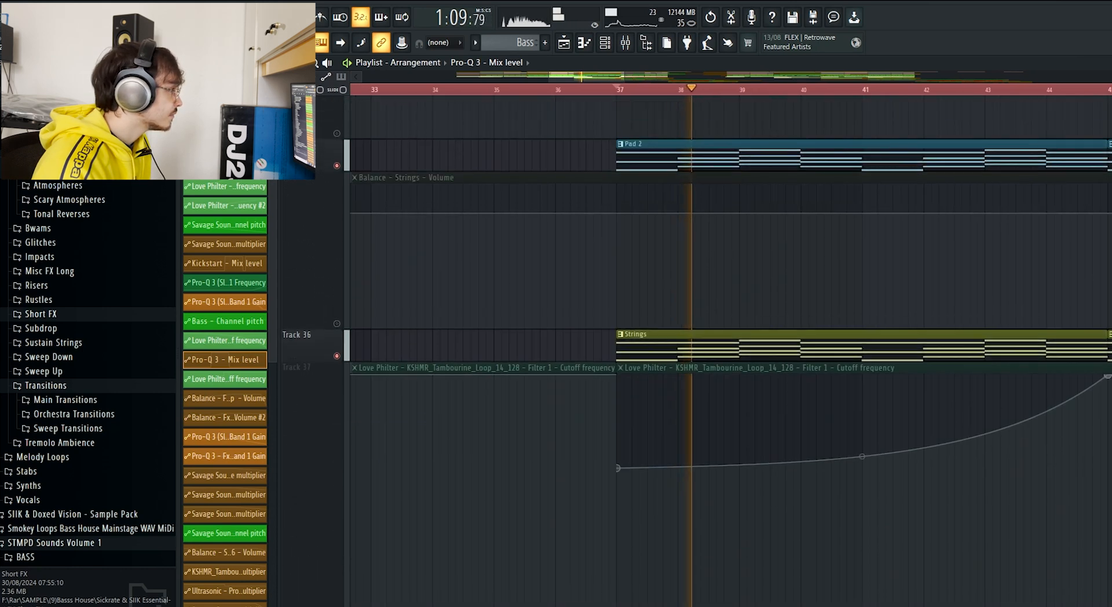
pyautogui.scroll(4, 840, 370)
pyautogui.press('space')
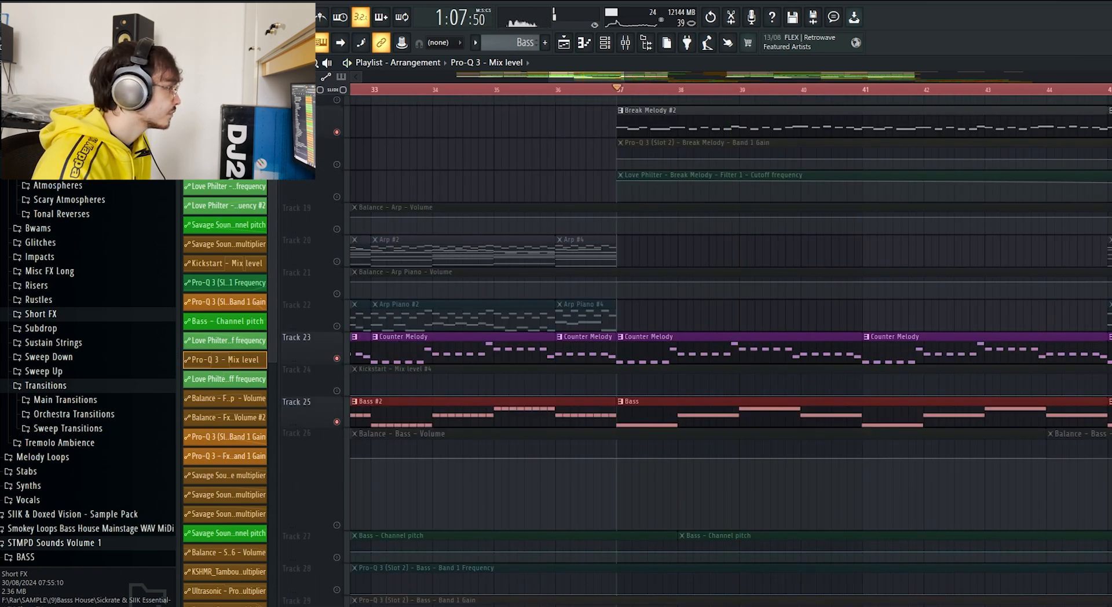
# - Unmute all playlist tracks and play the full break from bar 37 while reviewing its layers, then stop
pyautogui.scroll(-4, 840, 371)
pyautogui.scroll(-4, 841, 371)
pyautogui.rightClick(336, 493)
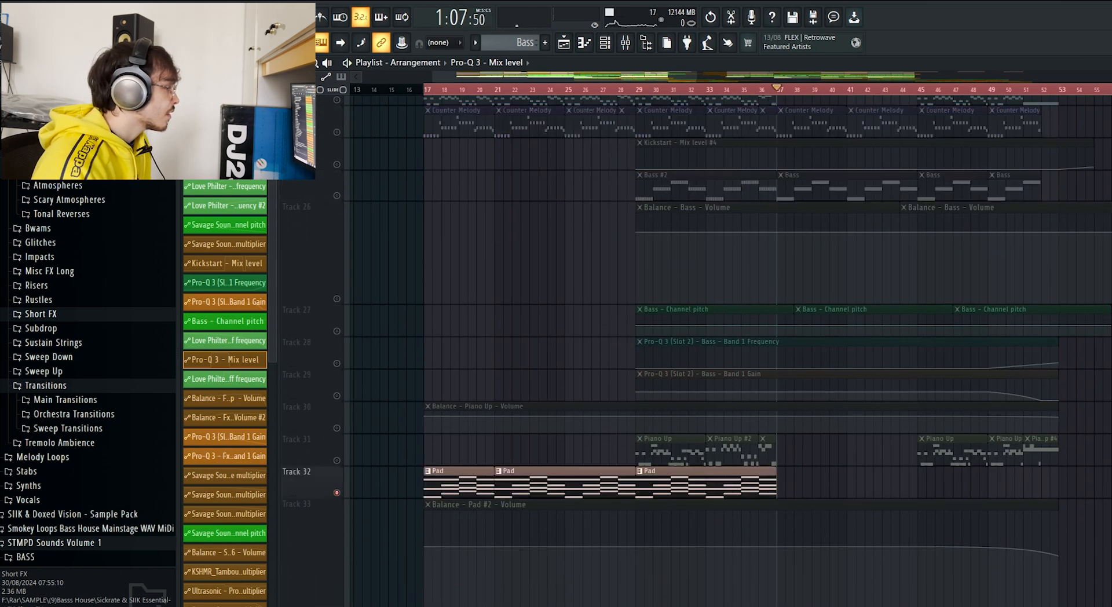
pyautogui.rightClick(336, 493)
pyautogui.press('space')
pyautogui.scroll(5, 661, 371)
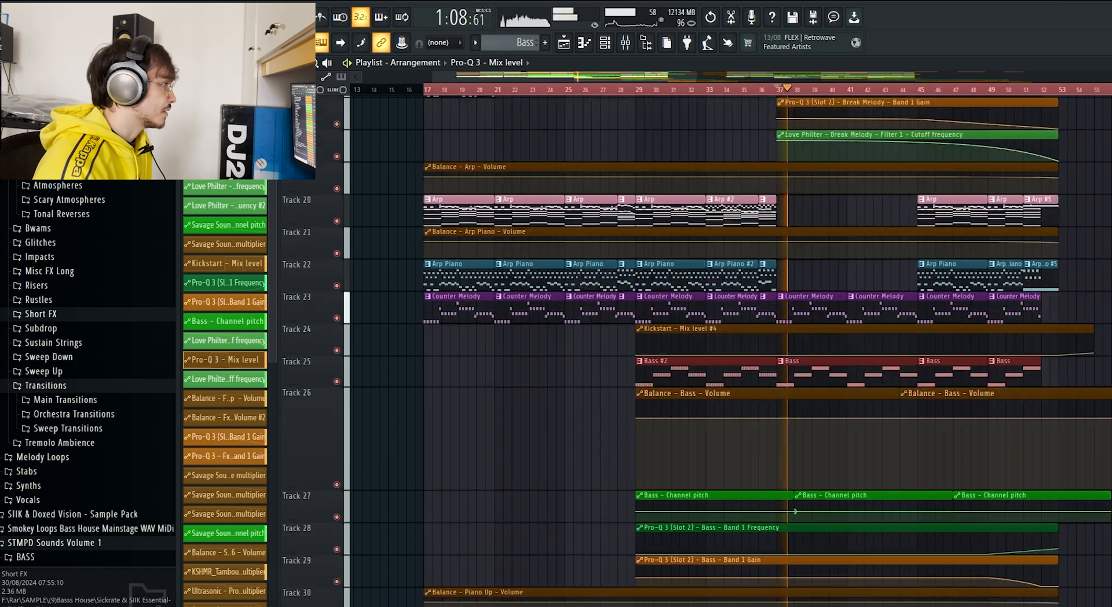
pyautogui.scroll(-10, 662, 371)
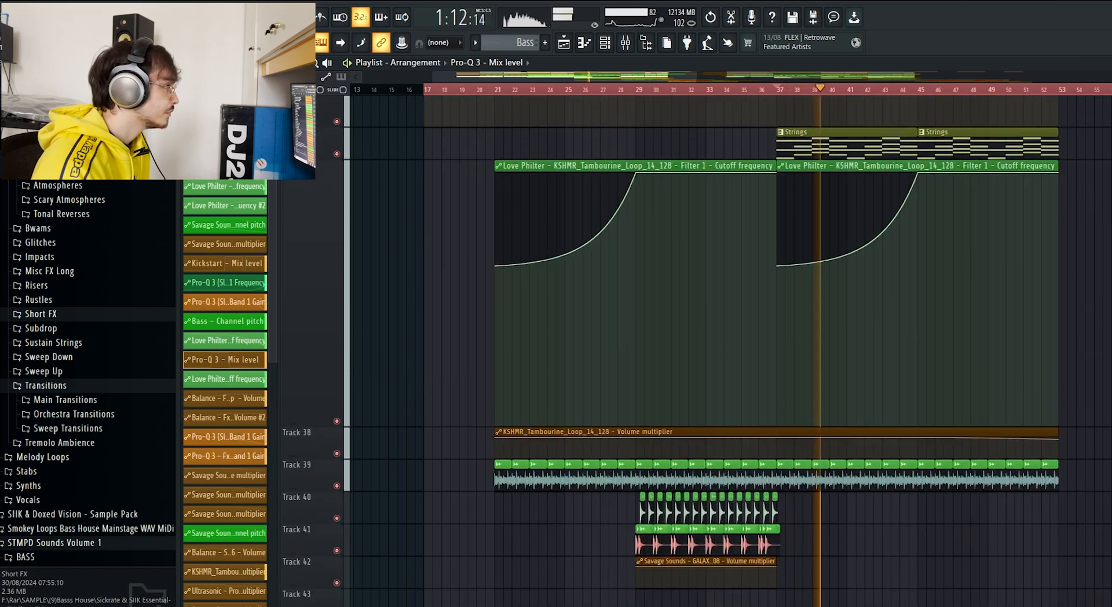
pyautogui.scroll(-3, 662, 371)
pyautogui.press('space')
# - Run the macro that switches smart disable for all plugins
pyautogui.click(98, 8)
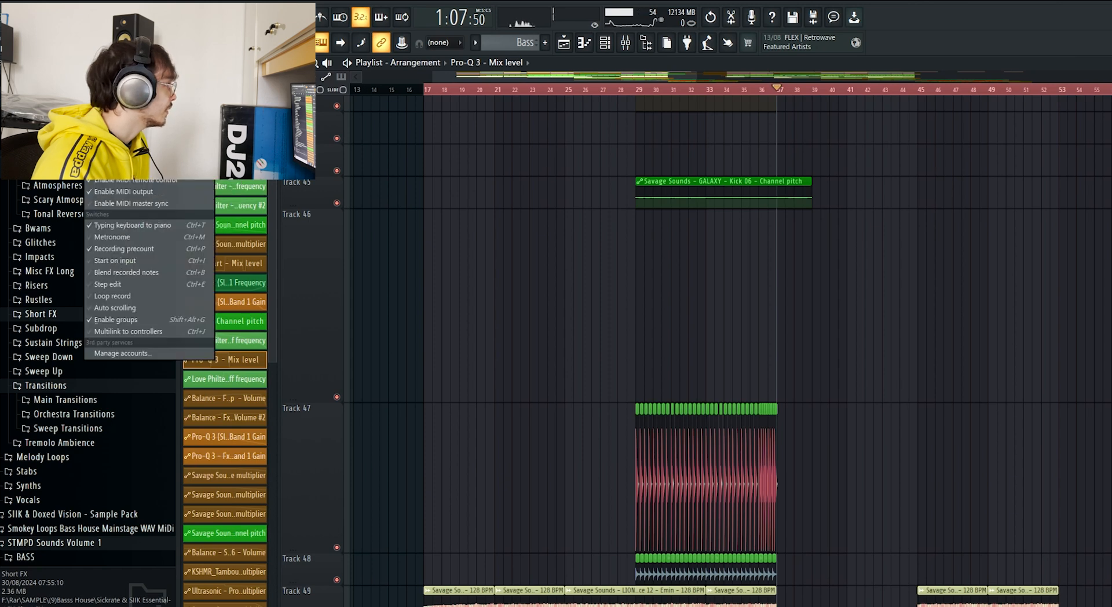
pyautogui.moveTo(128, 8)
pyautogui.moveTo(180, 56)
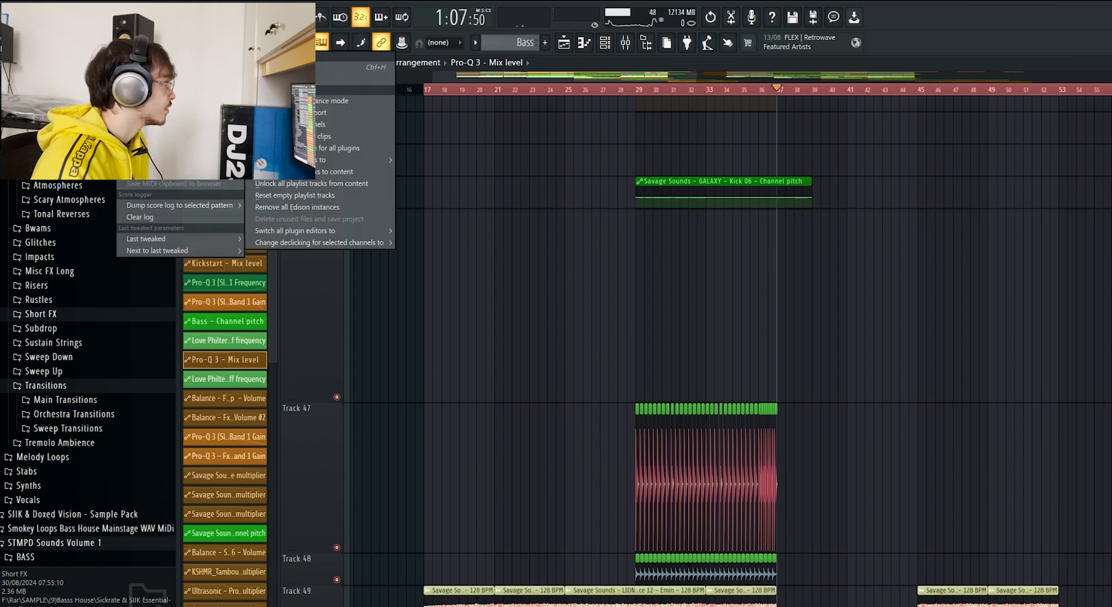
pyautogui.moveTo(354, 160)
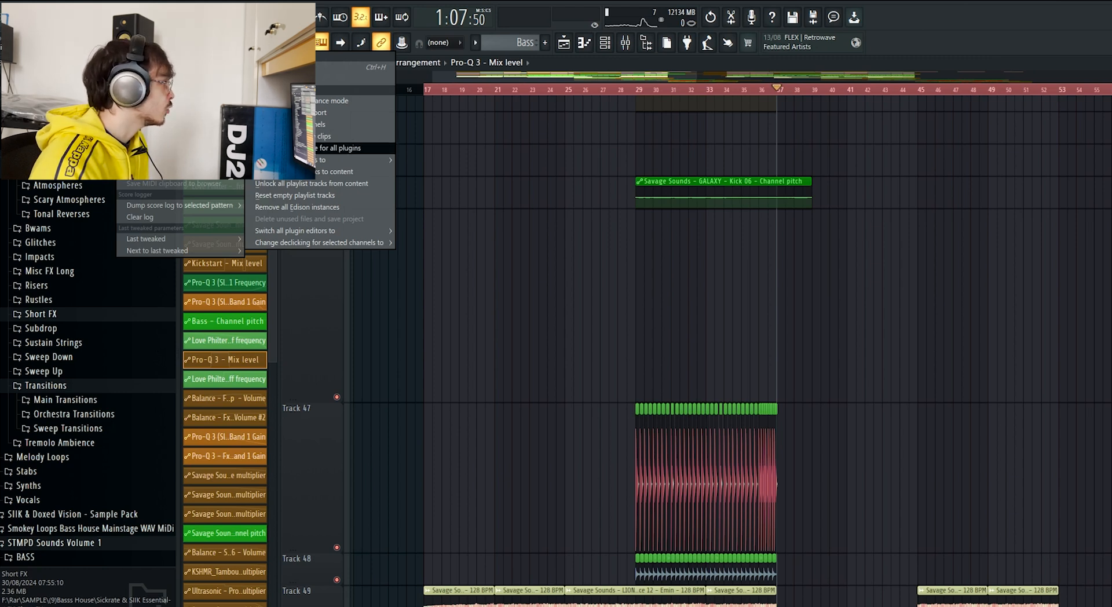
pyautogui.click(338, 148)
# - Examine the effects, build-up and drop tracks from Track 49 down to Track 92
pyautogui.scroll(-15, 729, 351)
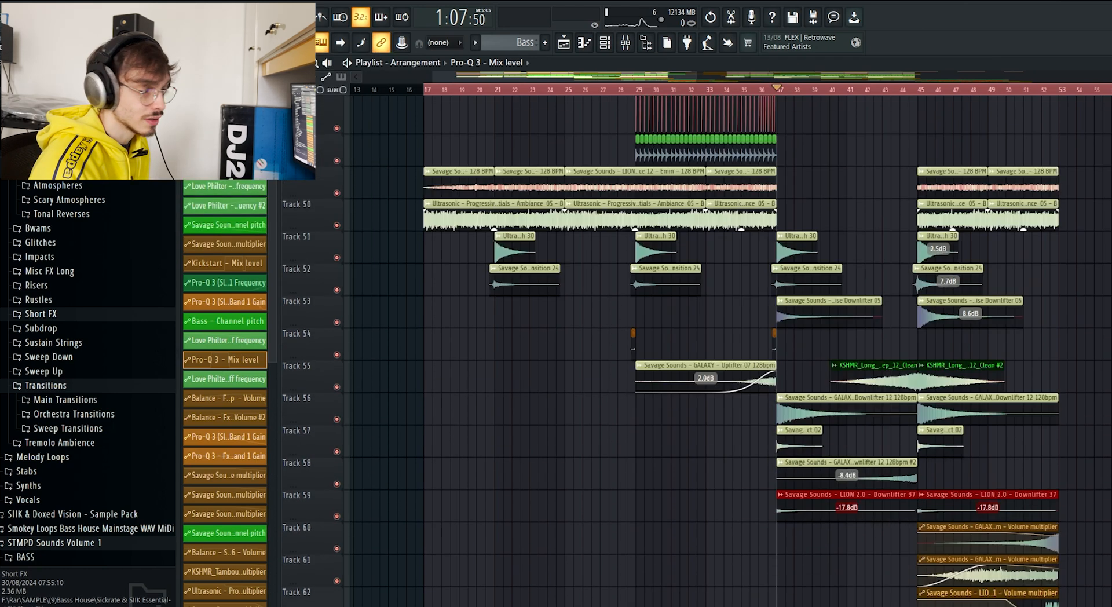
pyautogui.scroll(4, 1055, 406)
pyautogui.scroll(-7, 729, 351)
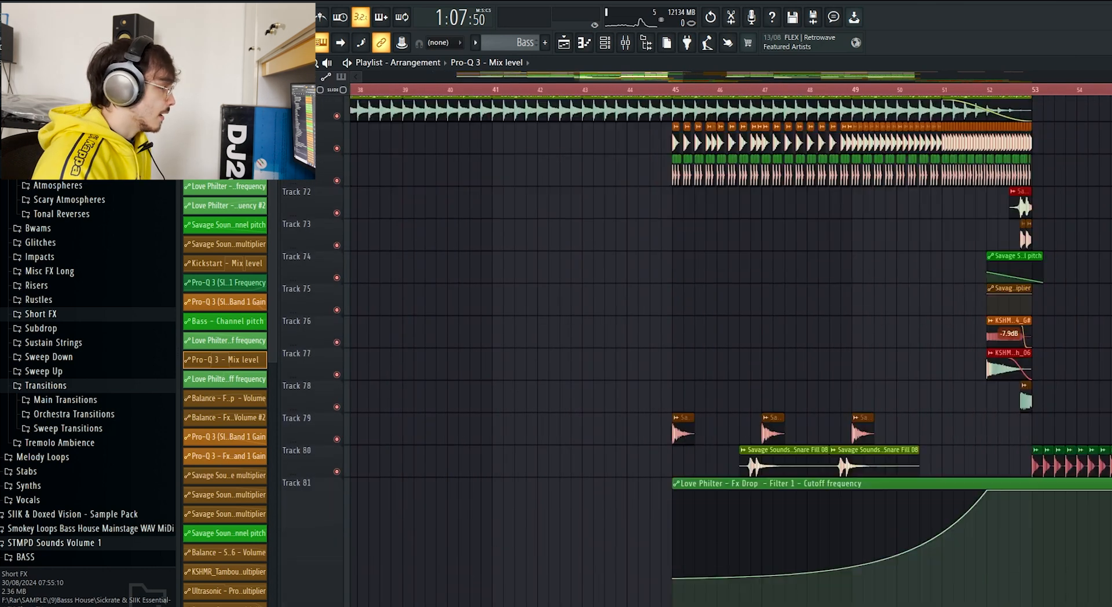
pyautogui.scroll(-4, 678, 351)
pyautogui.scroll(-5, 725, 348)
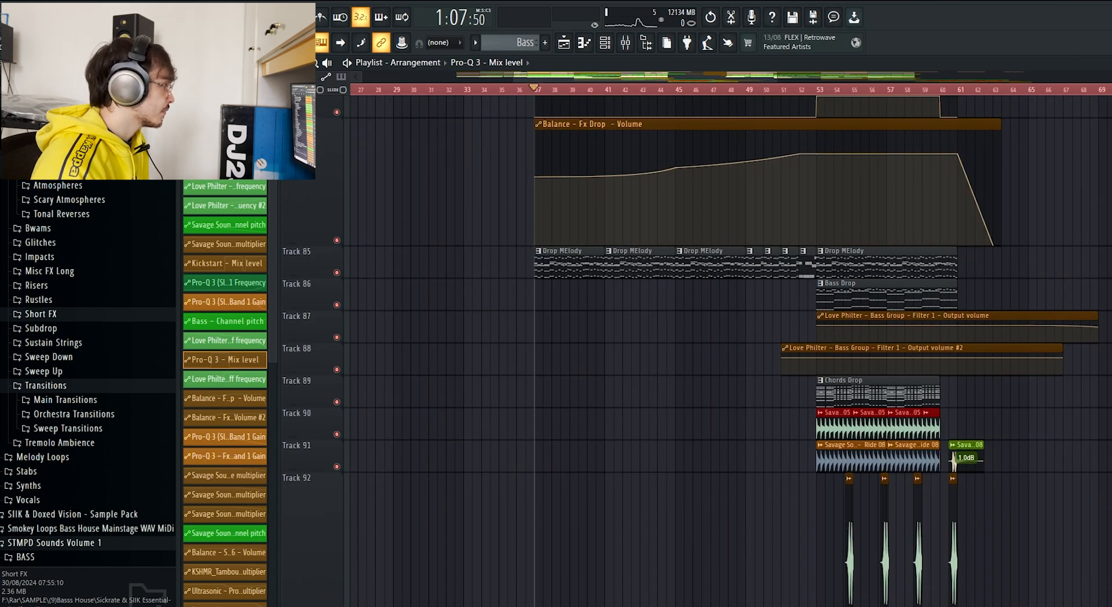
pyautogui.scroll(2, 725, 348)
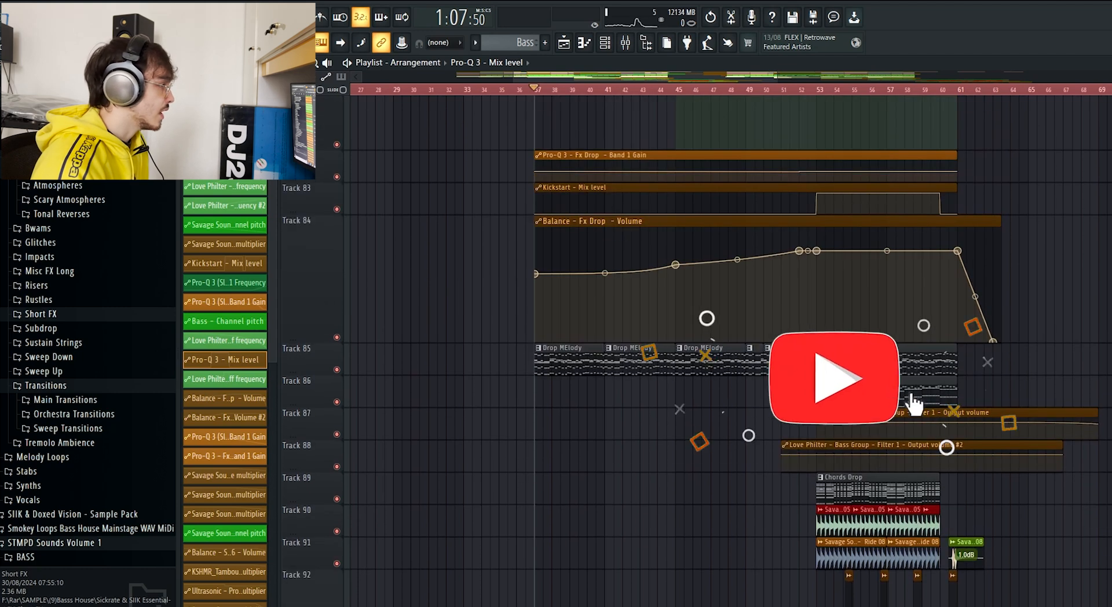
pyautogui.scroll(3, 725, 347)
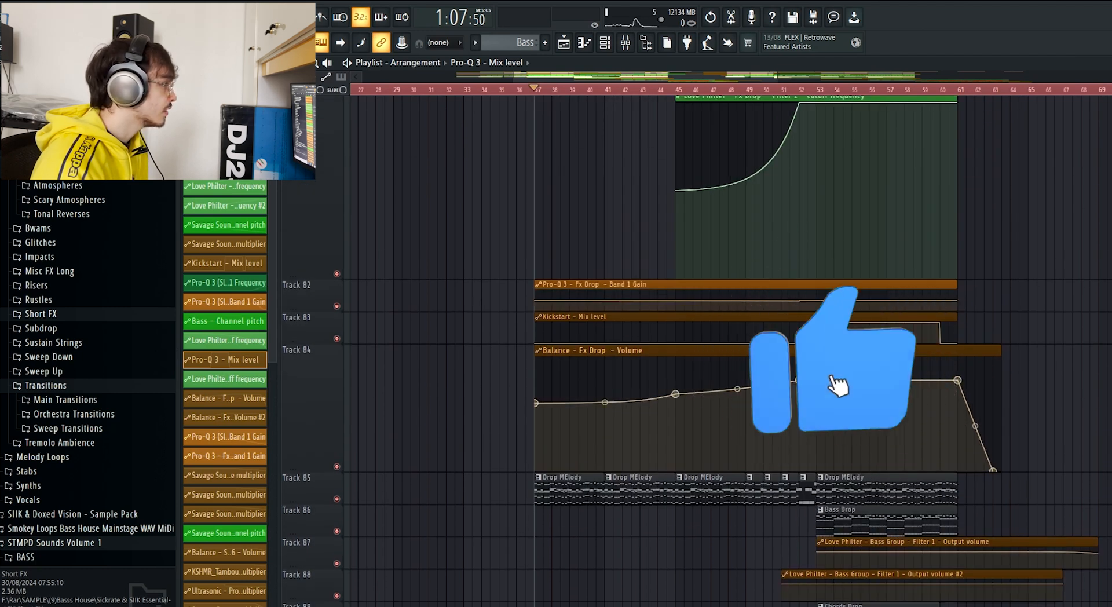
# - Play all tracks together from bar 37 while reviewing the clap, build-up and drop tracks, then stop and return to the pad and strings
pyautogui.press('space')
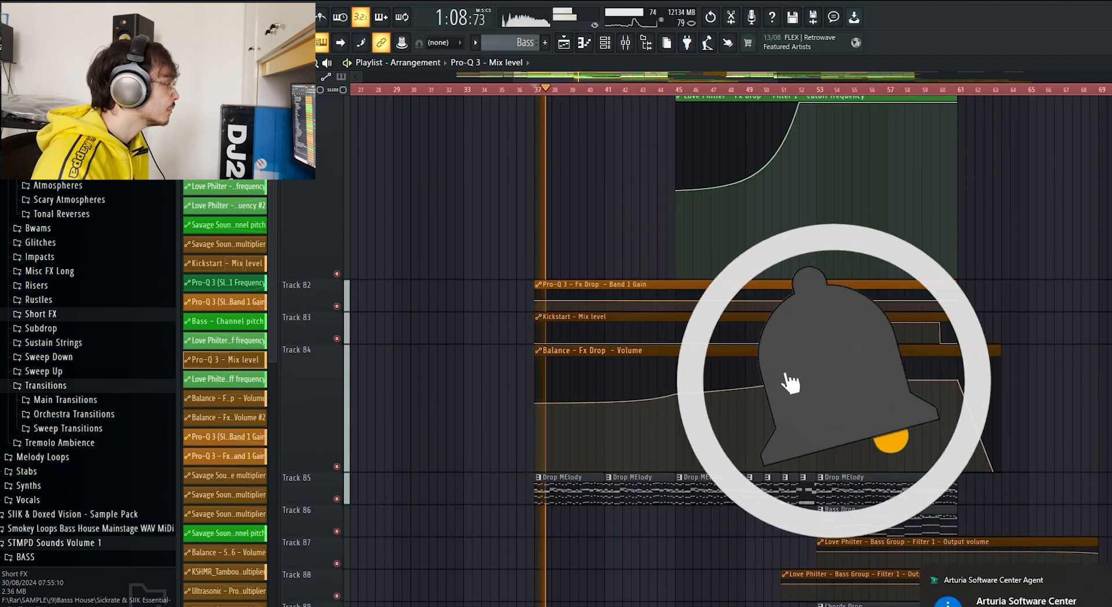
pyautogui.scroll(10, 724, 348)
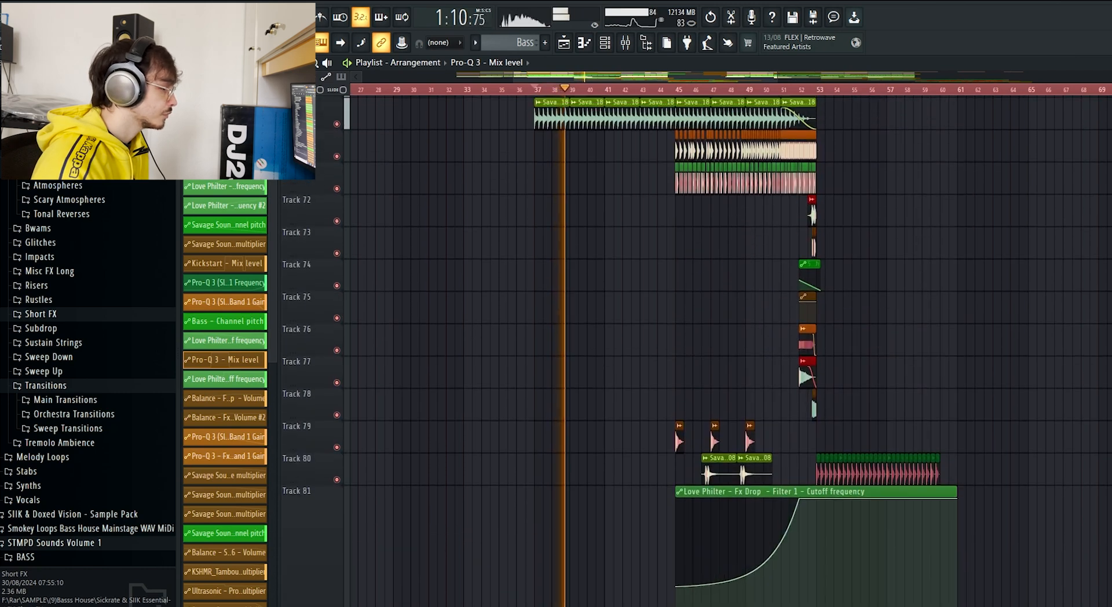
pyautogui.scroll(3, 493, 348)
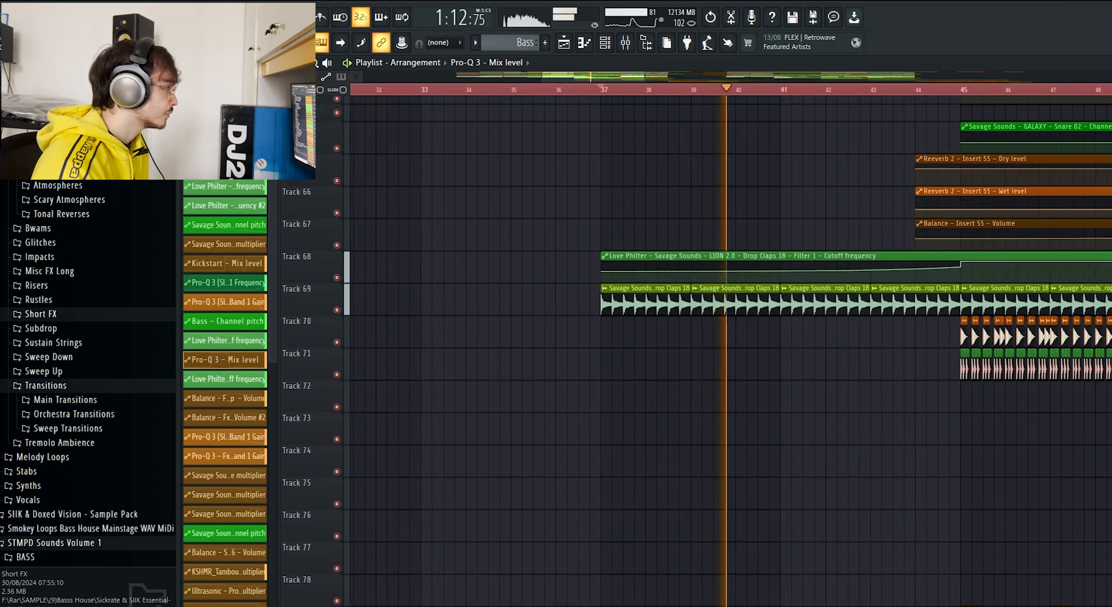
pyautogui.scroll(-5, 944, 347)
pyautogui.scroll(-2, 724, 348)
pyautogui.scroll(-12, 725, 347)
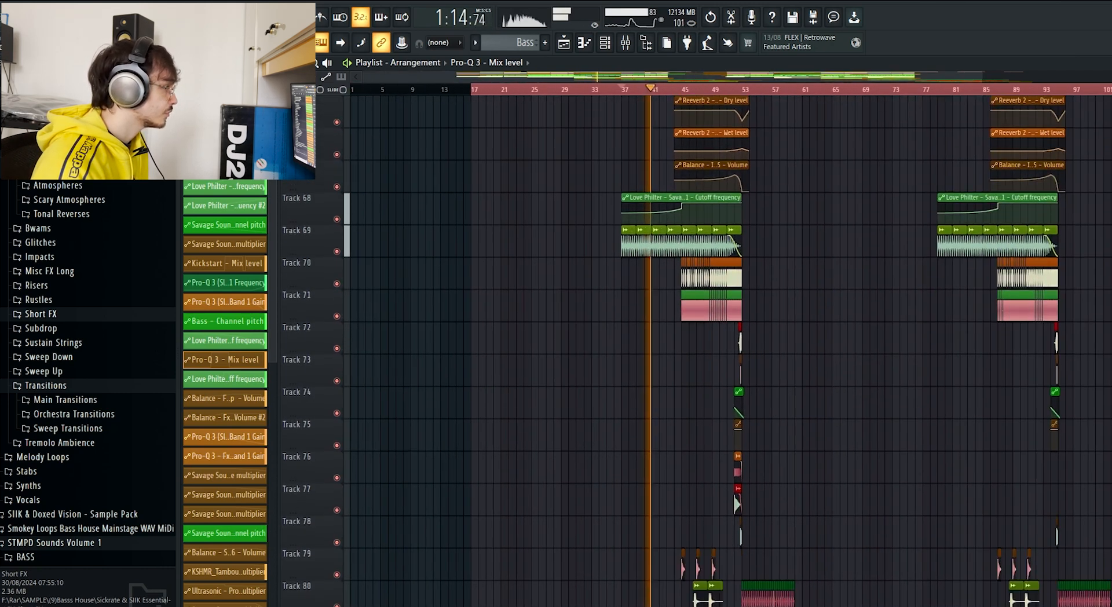
pyautogui.scroll(-8, 803, 267)
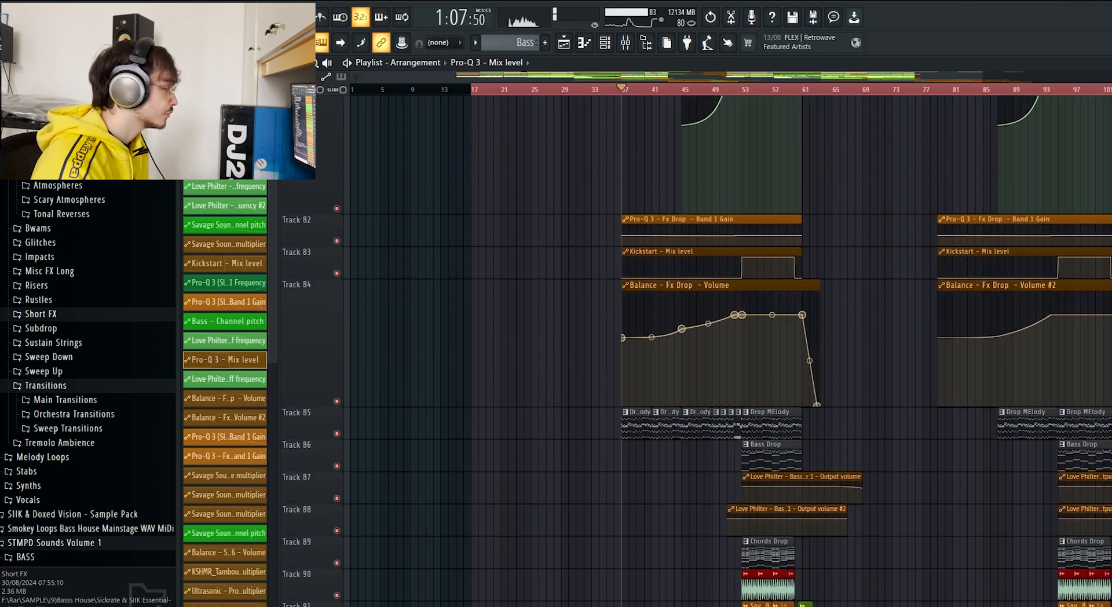
pyautogui.scroll(8, 698, 406)
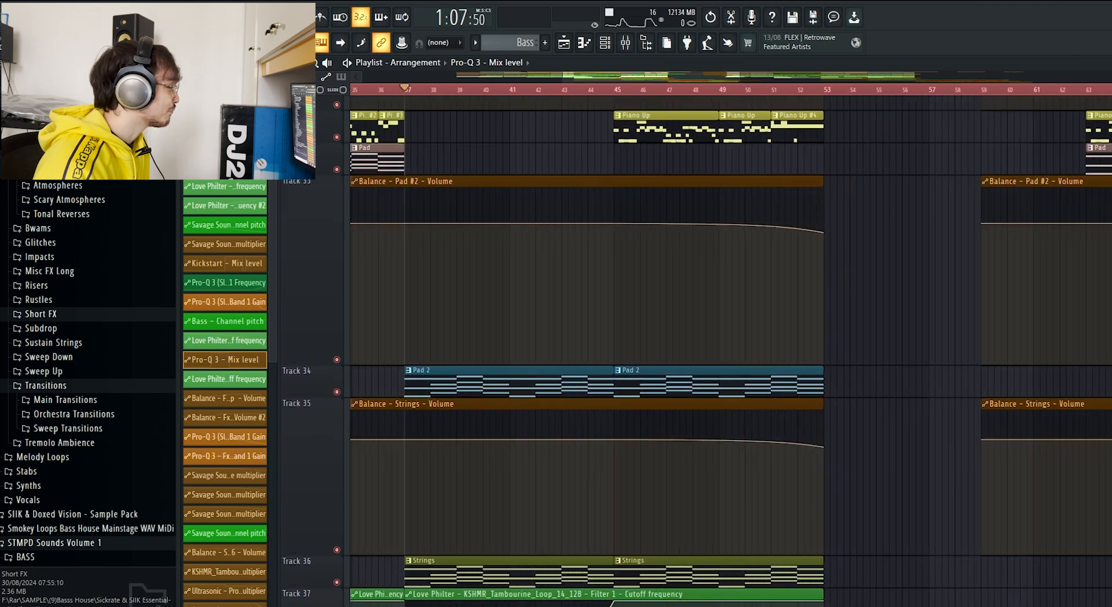
# - Examine the break's piano, arp, counter melody, bass, pad, strings and tambourine tracks from Track 10 down to Track 41
pyautogui.scroll(-3, 632, 290)
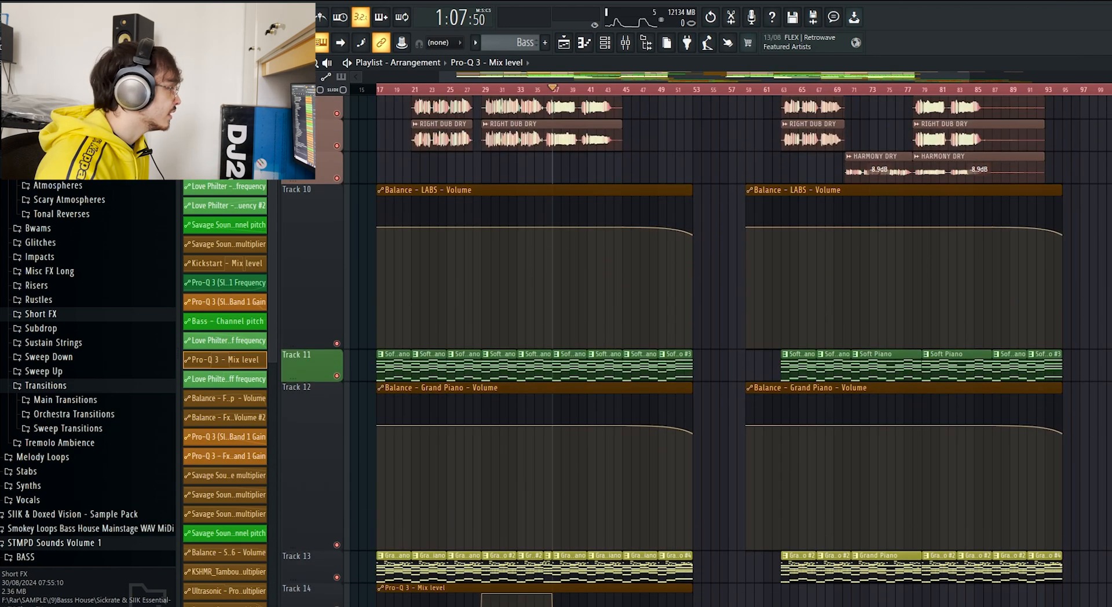
pyautogui.scroll(4, 637, 347)
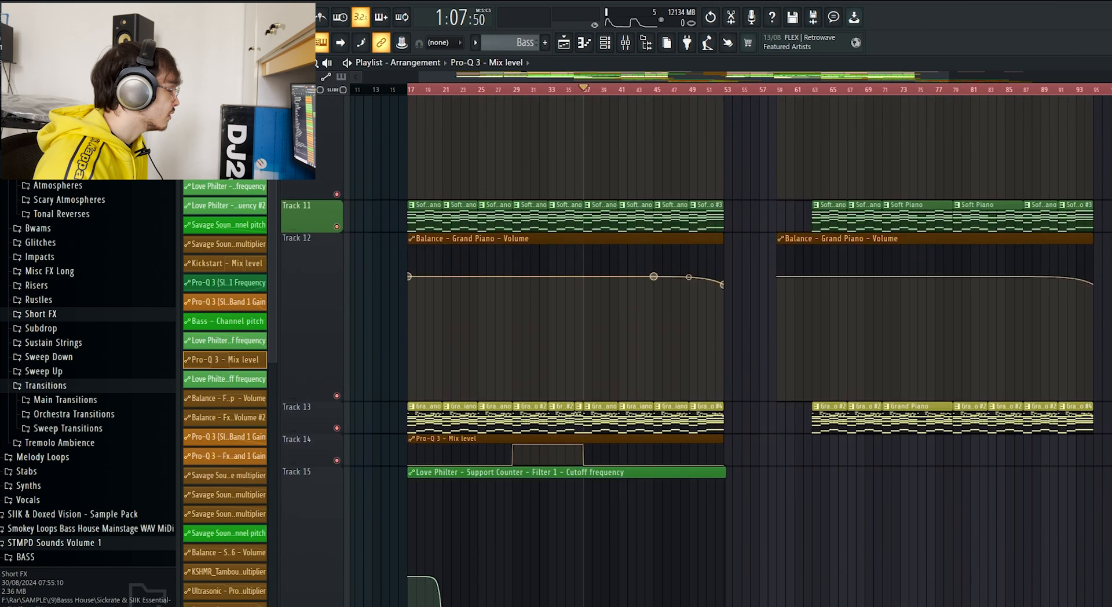
pyautogui.scroll(-3, 637, 348)
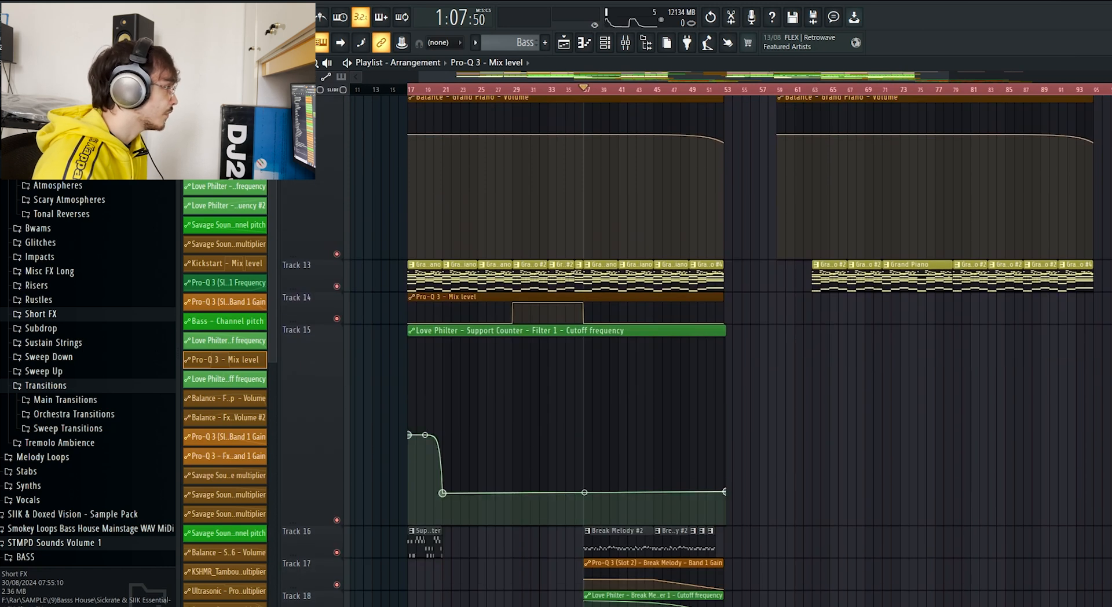
pyautogui.scroll(-5, 638, 347)
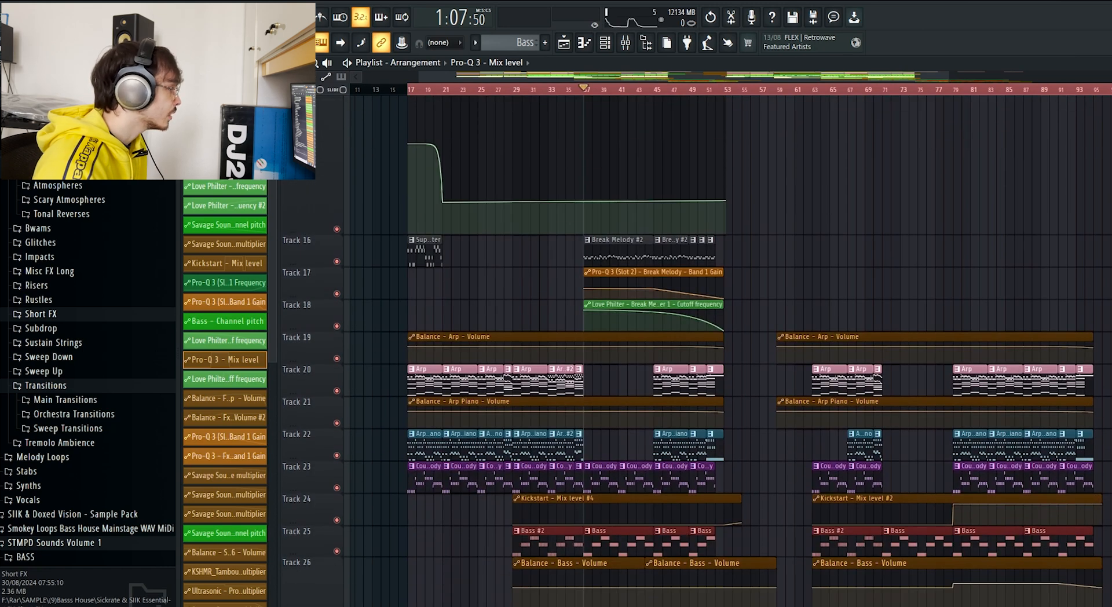
pyautogui.scroll(-3, 647, 387)
pyautogui.scroll(1, 650, 388)
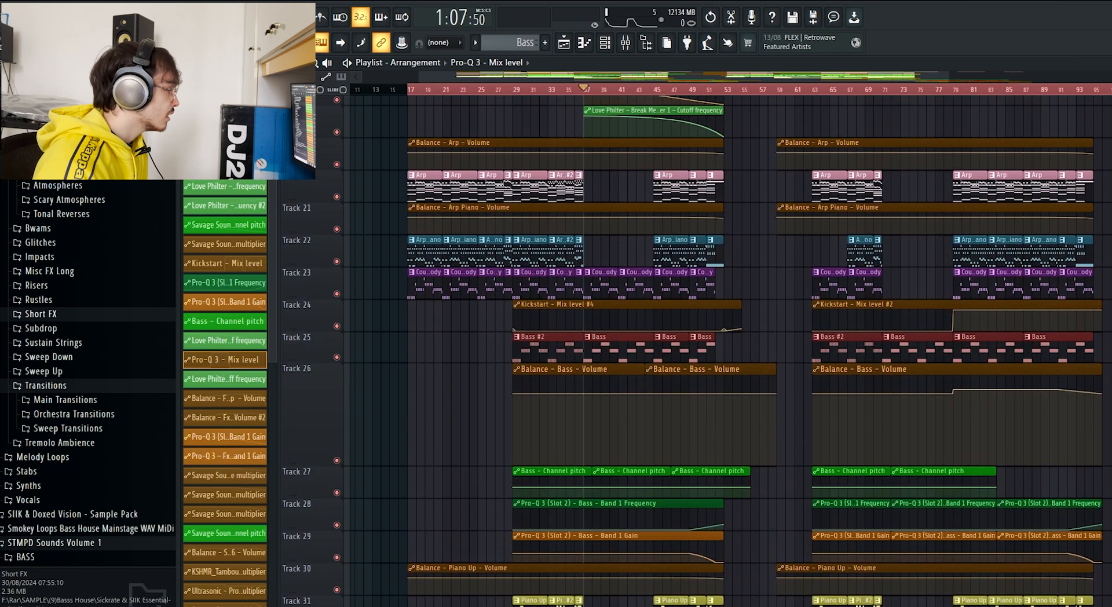
pyautogui.scroll(3, 653, 387)
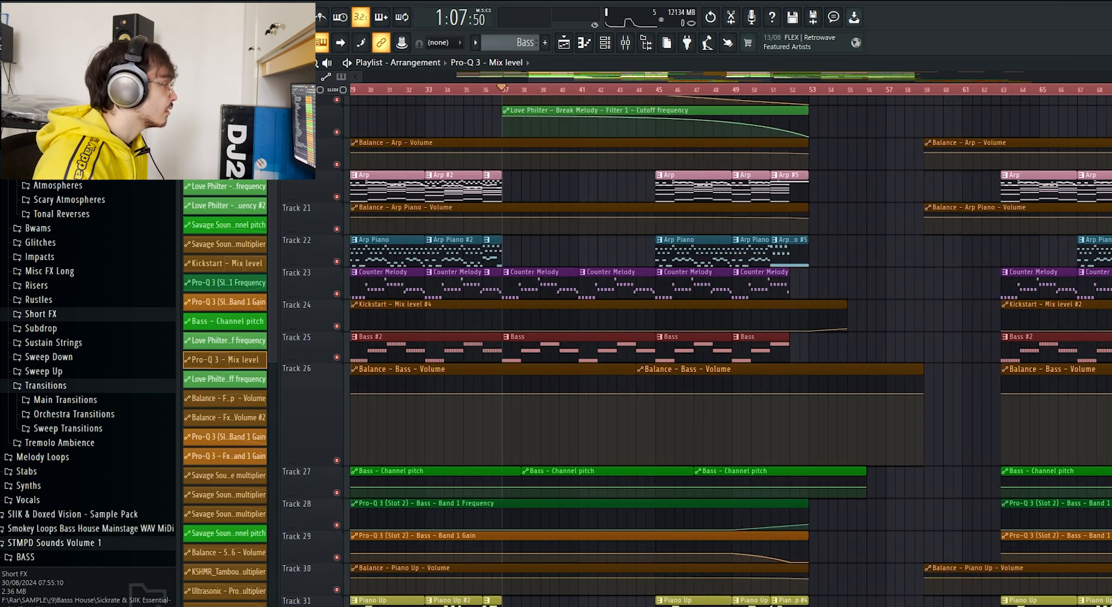
pyautogui.scroll(-7, 638, 347)
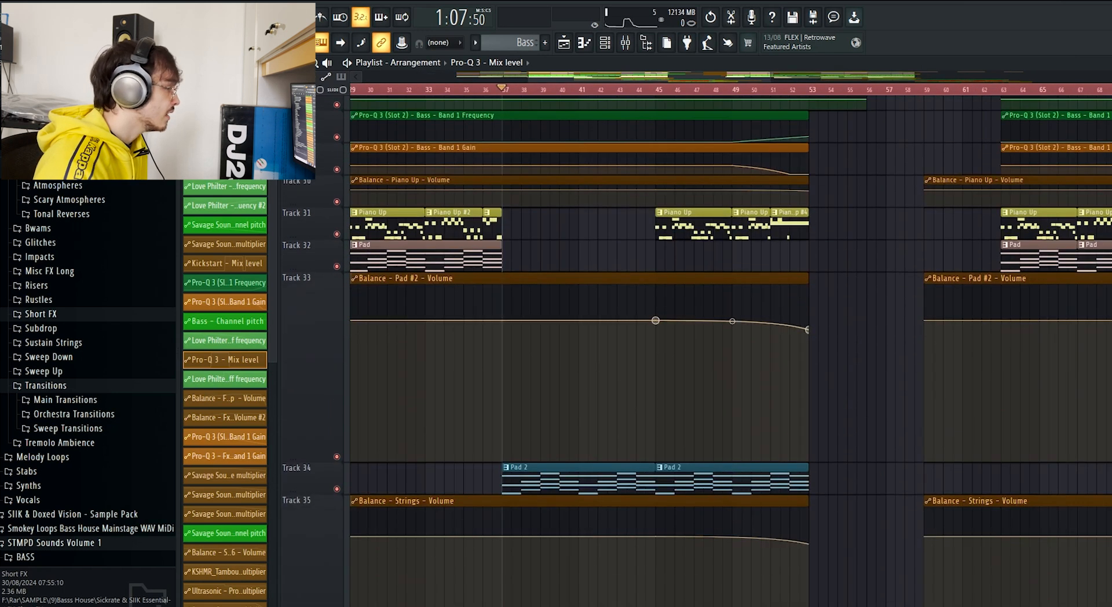
pyautogui.scroll(-7, 637, 348)
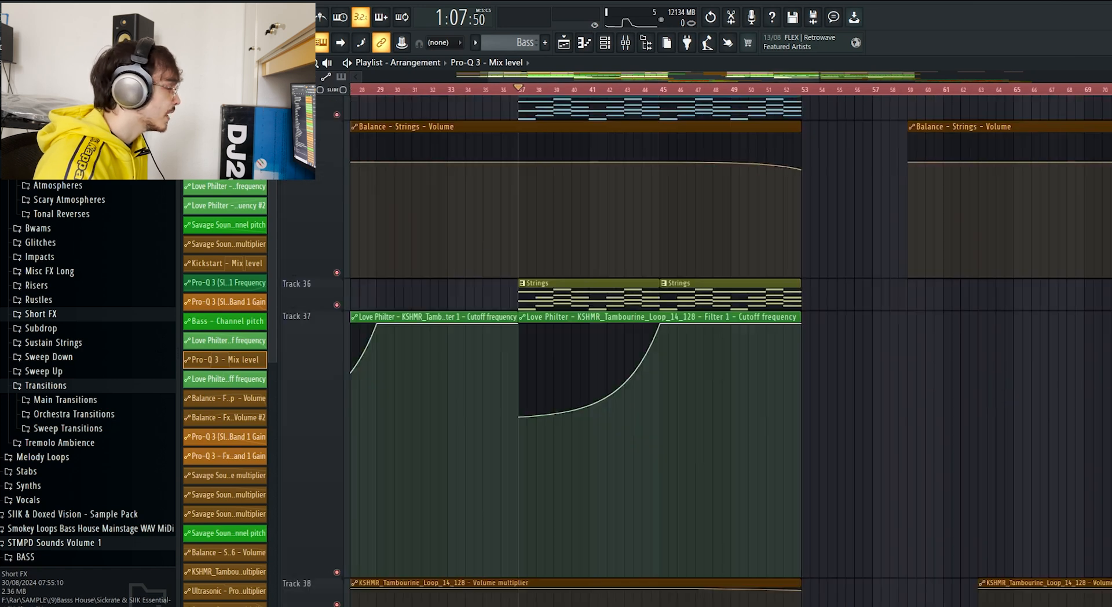
pyautogui.scroll(-2, 637, 347)
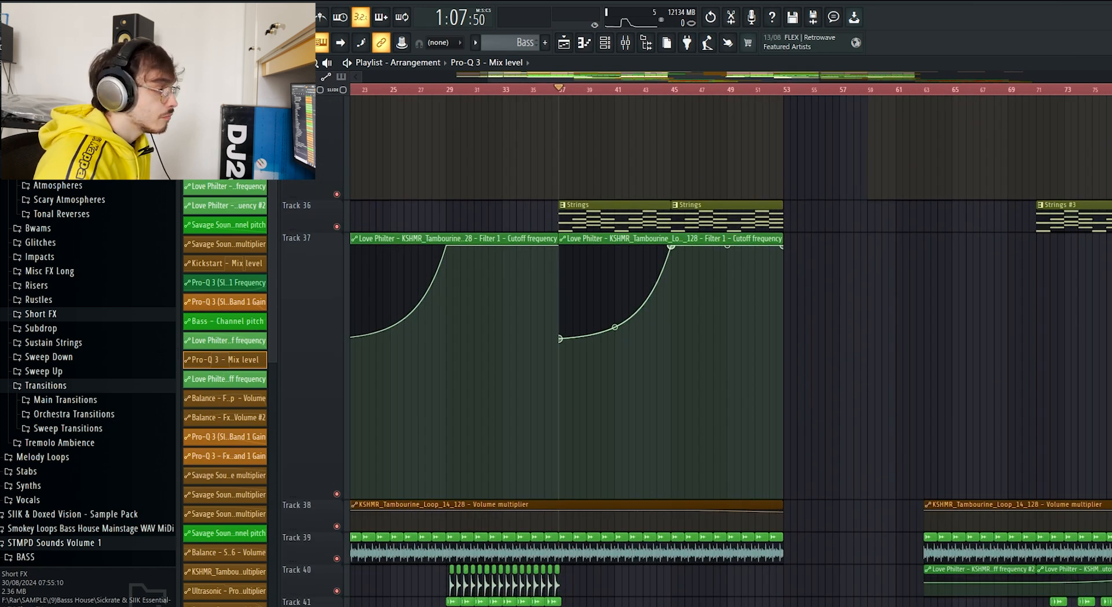
pyautogui.scroll(-5, 637, 348)
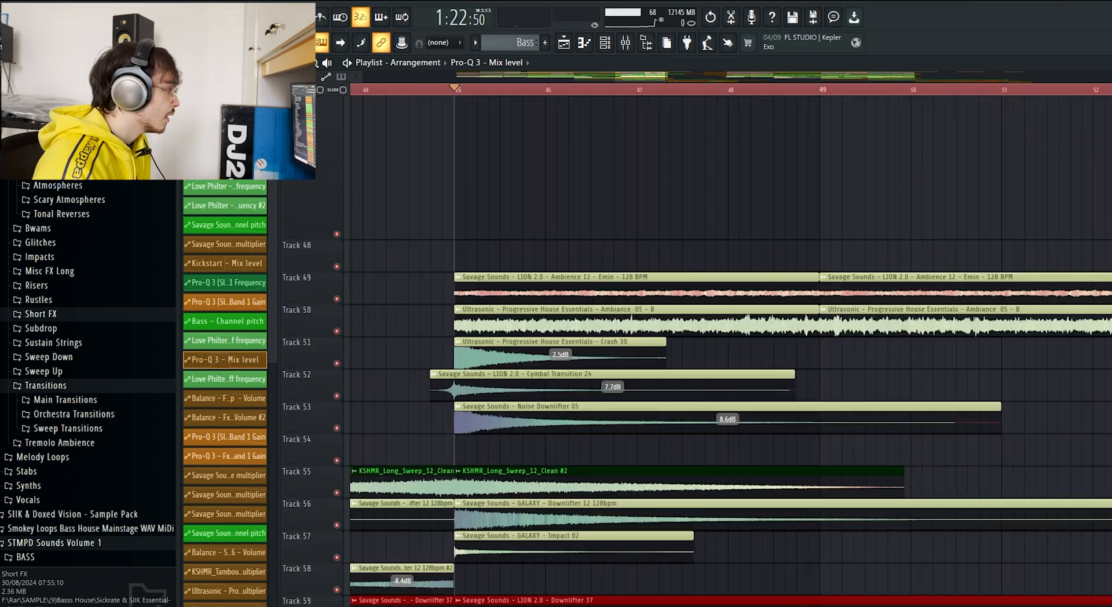
# - Examine the build-up's ambience, downlifter, riser, snare and drop tracks around bar 45, from Track 49 down to Track 102
pyautogui.scroll(-3, 730, 348)
pyautogui.scroll(-3, 730, 347)
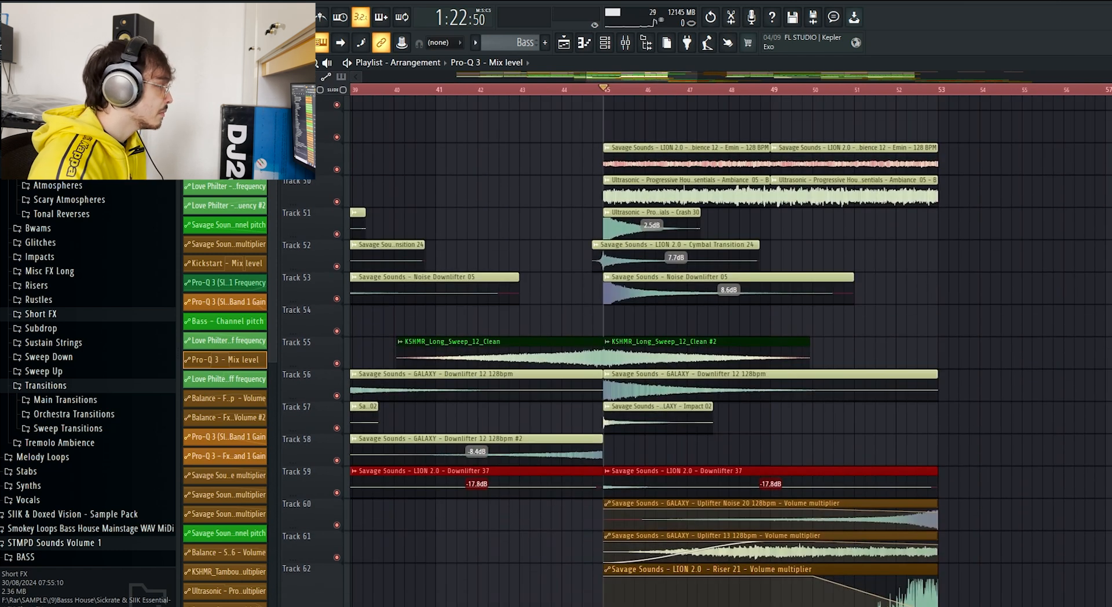
pyautogui.scroll(-5, 724, 347)
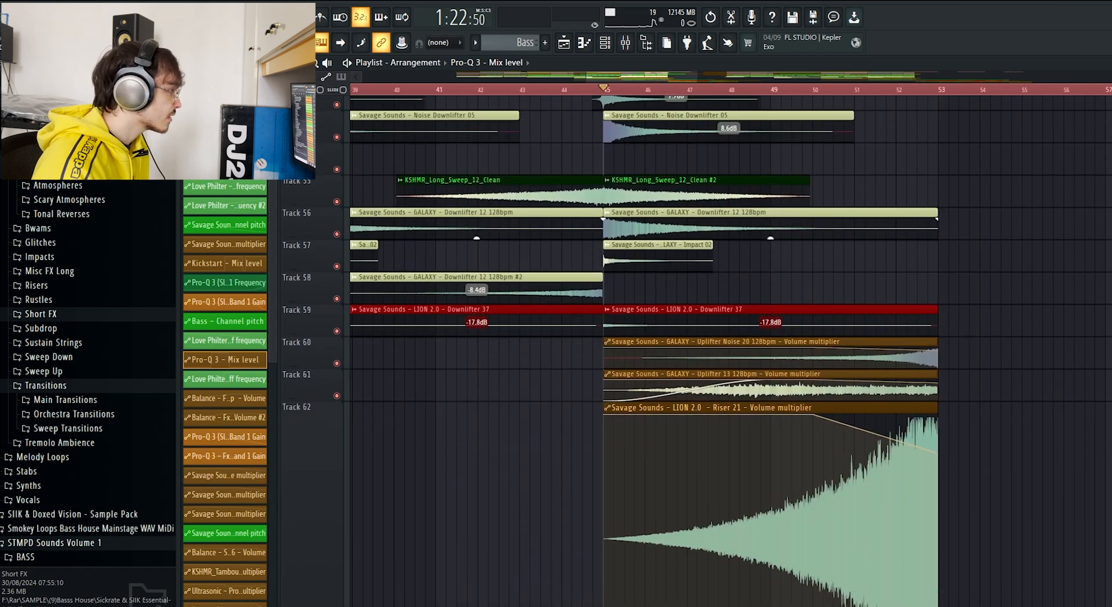
pyautogui.scroll(-5, 724, 347)
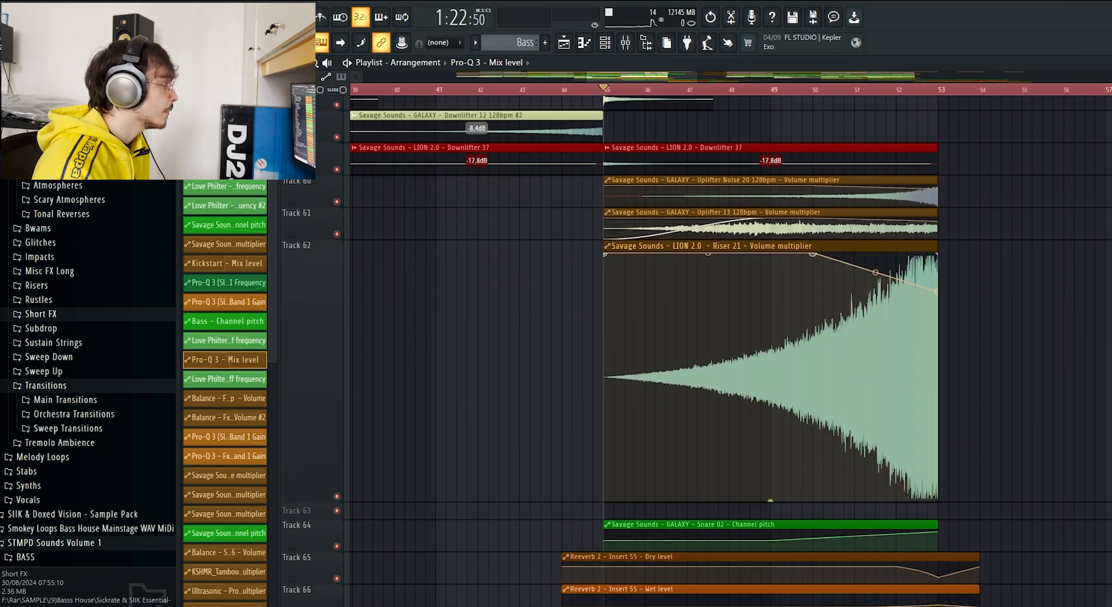
pyautogui.scroll(-6, 724, 348)
pyautogui.scroll(9, 725, 348)
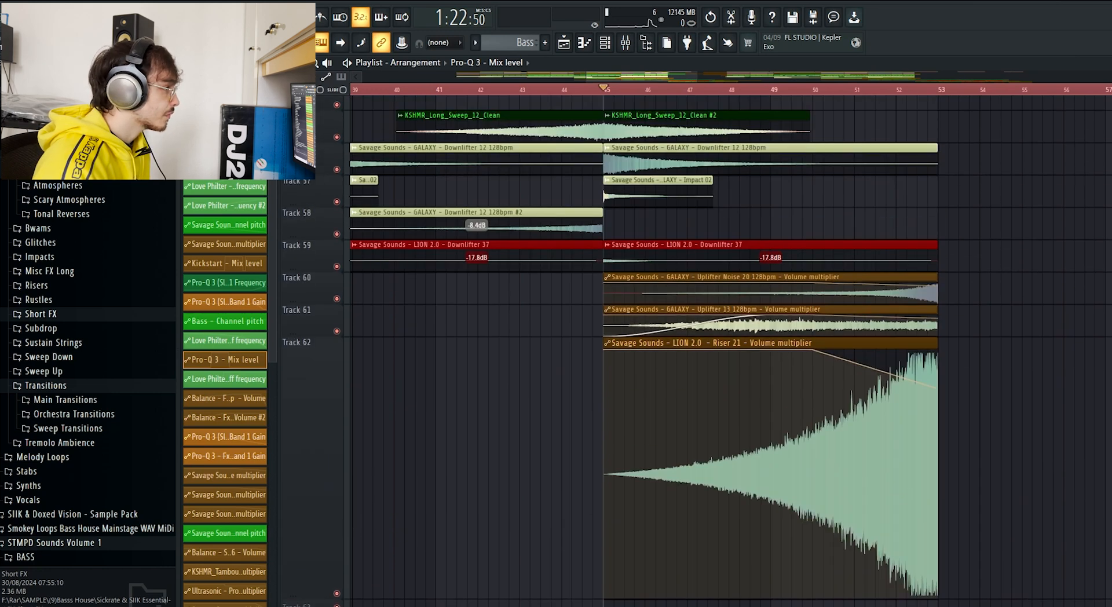
pyautogui.scroll(-12, 724, 347)
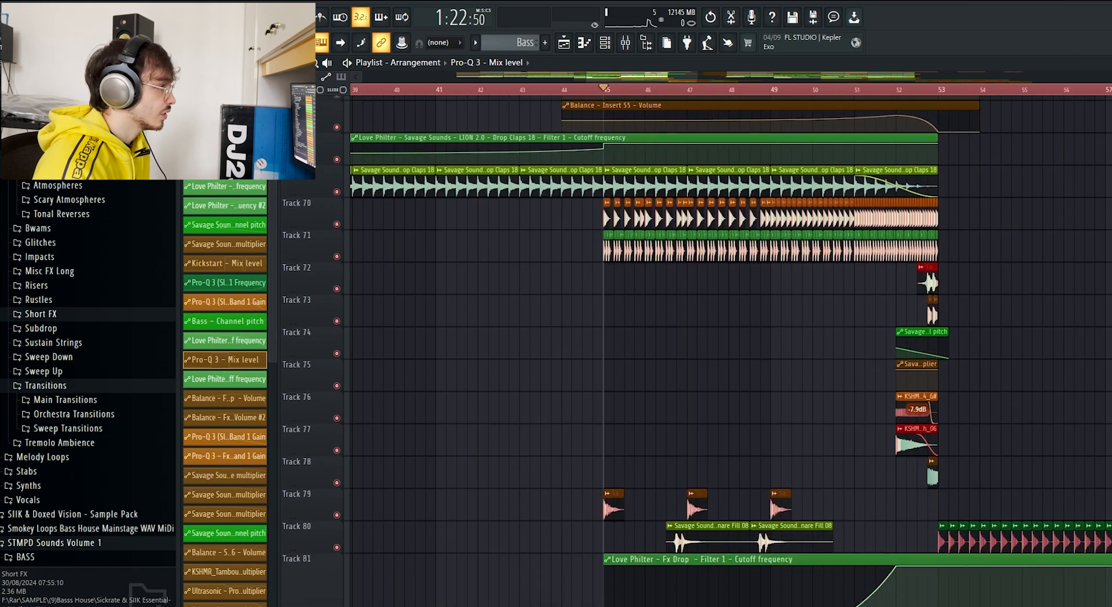
pyautogui.keyDown('ctrl'); pyautogui.scroll(3, 724, 347); pyautogui.keyUp('ctrl')
pyautogui.keyDown('ctrl'); pyautogui.scroll(-4, 646, 348); pyautogui.keyUp('ctrl')
pyautogui.scroll(-16, 646, 347)
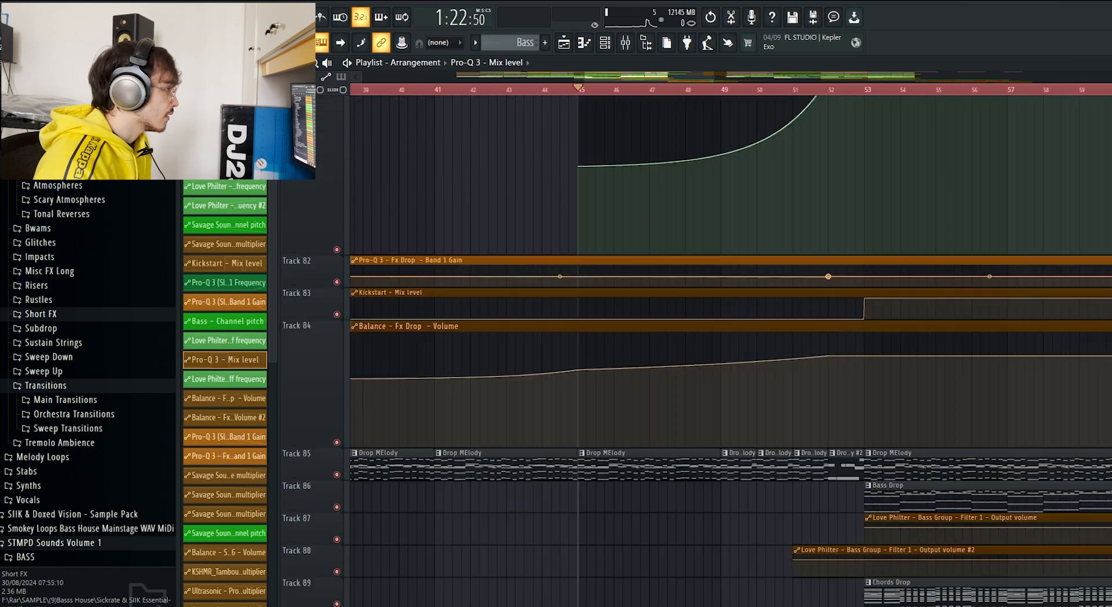
pyautogui.scroll(-9, 725, 348)
pyautogui.scroll(13, 724, 348)
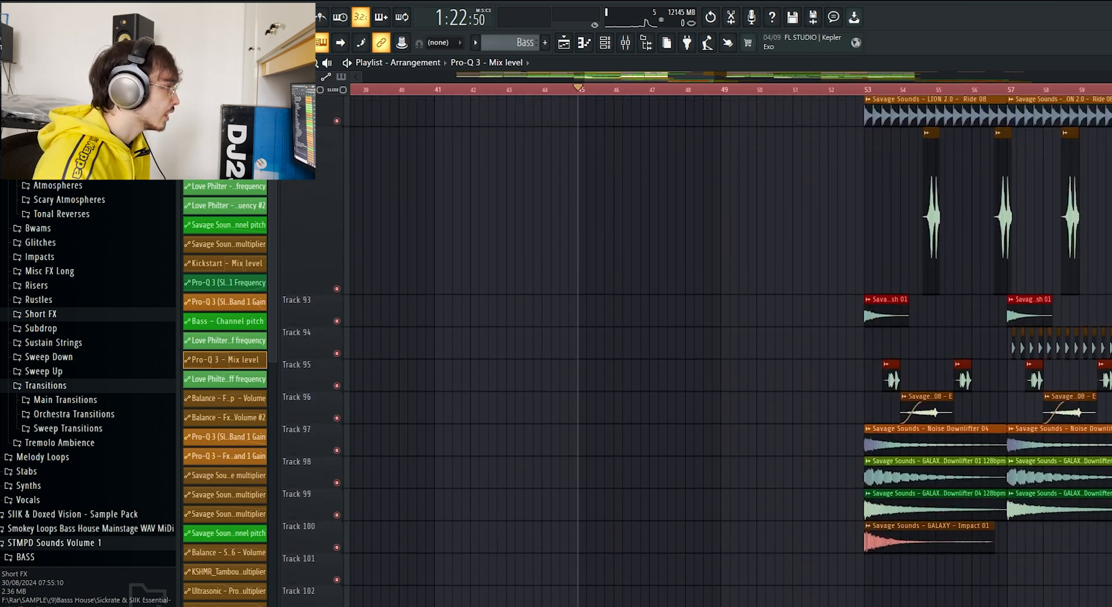
pyautogui.scroll(4, 724, 348)
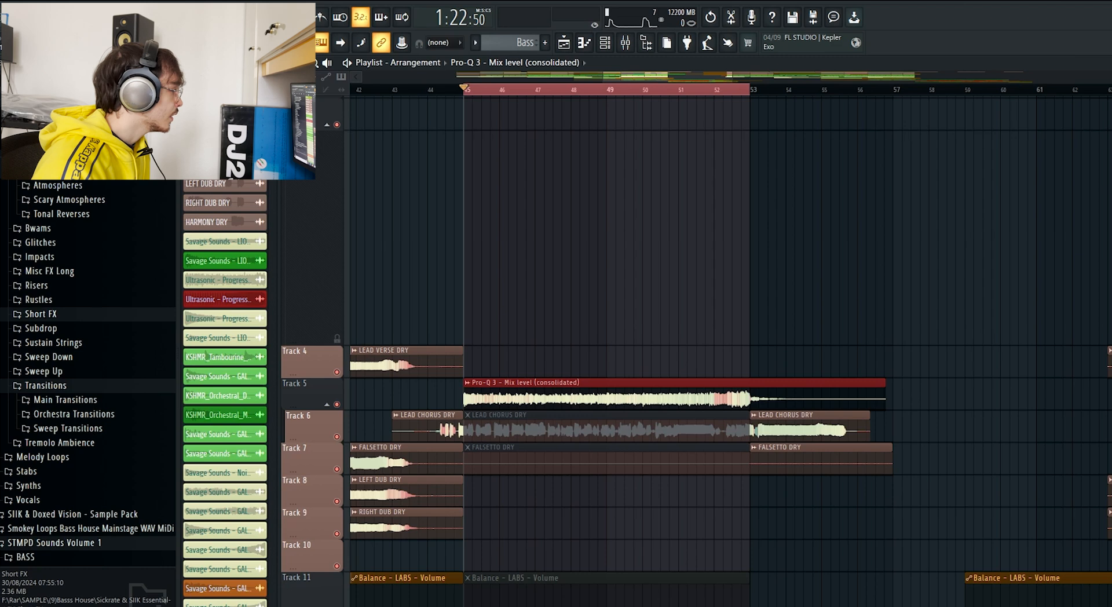
# - Play the consolidated build-up clip on Track 5 from bar 45, stop, and clear the playlist selection
pyautogui.press('space')
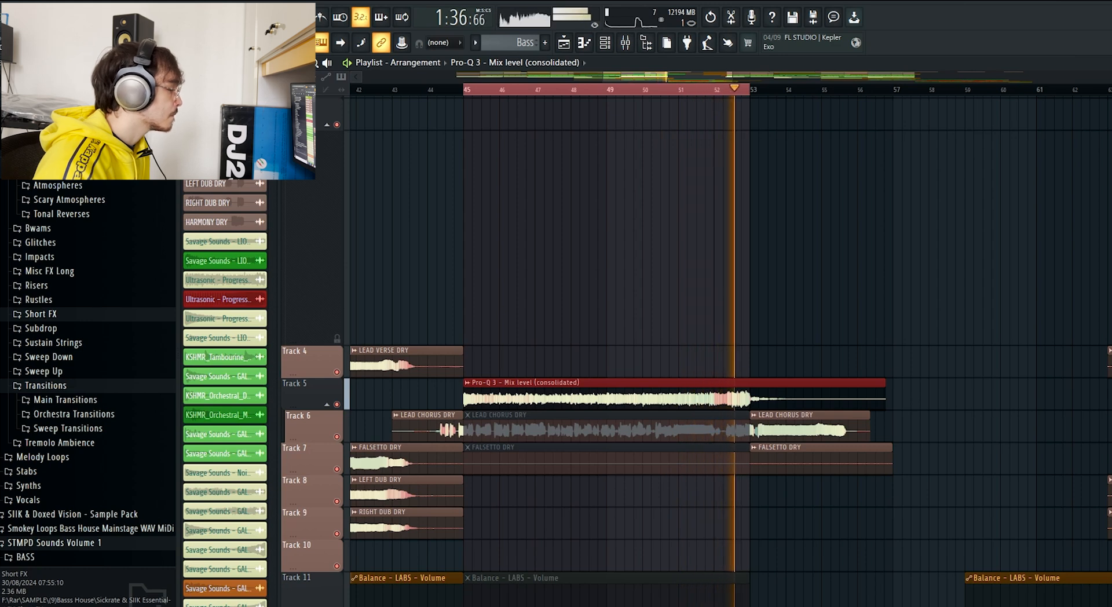
pyautogui.press('space')
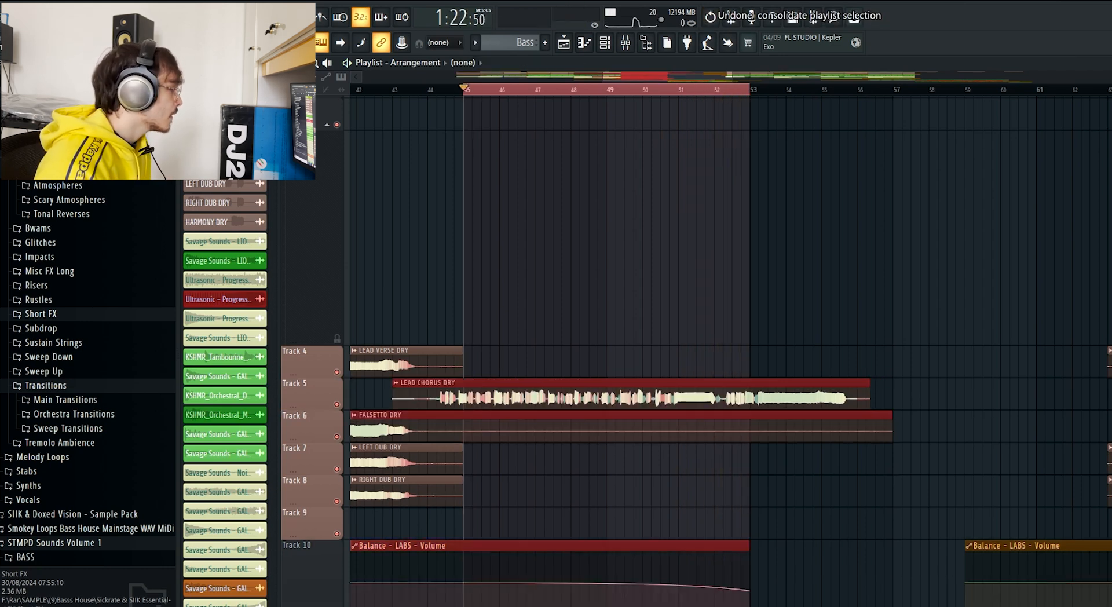
pyautogui.hotkey('ctrl', 'd')
# - Play the drum hits on Track 80 on their own from bar 53, then stop
pyautogui.scroll(-18, 729, 351)
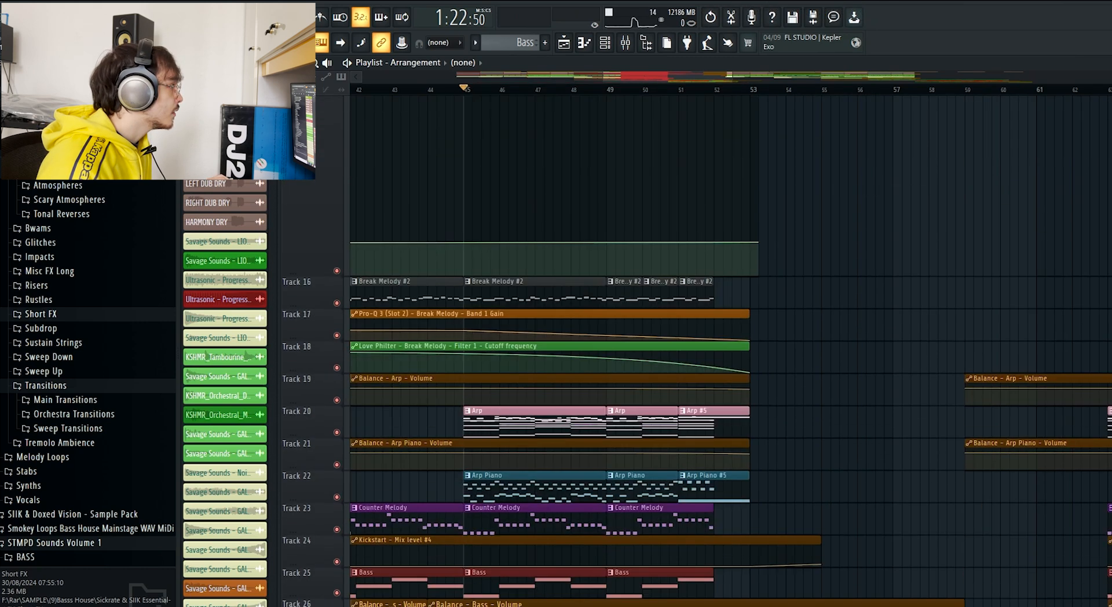
pyautogui.scroll(-10, 724, 347)
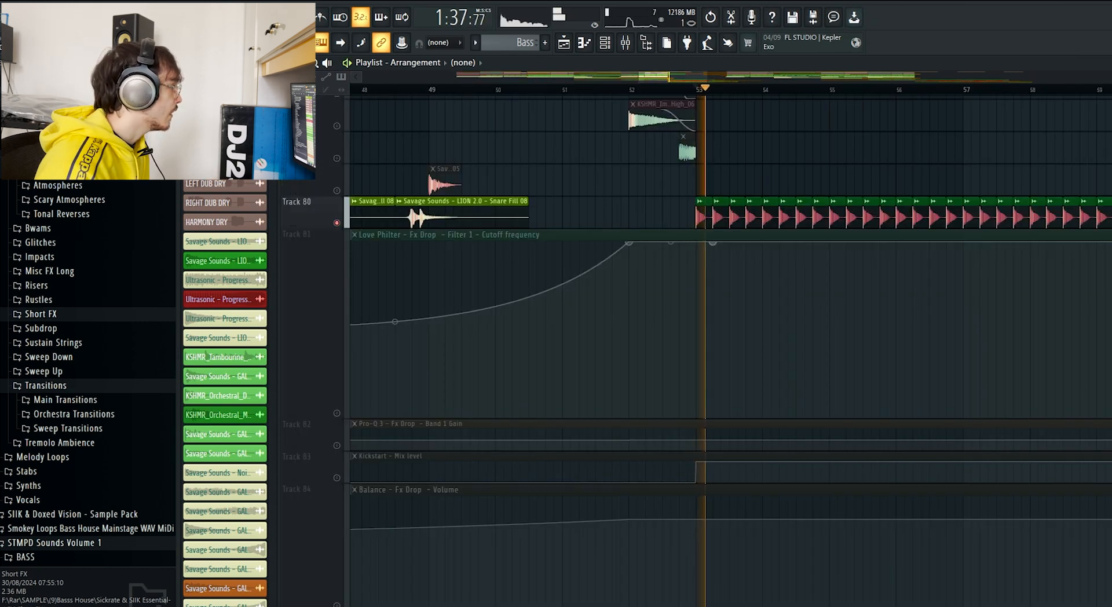
pyautogui.scroll(-3, 724, 348)
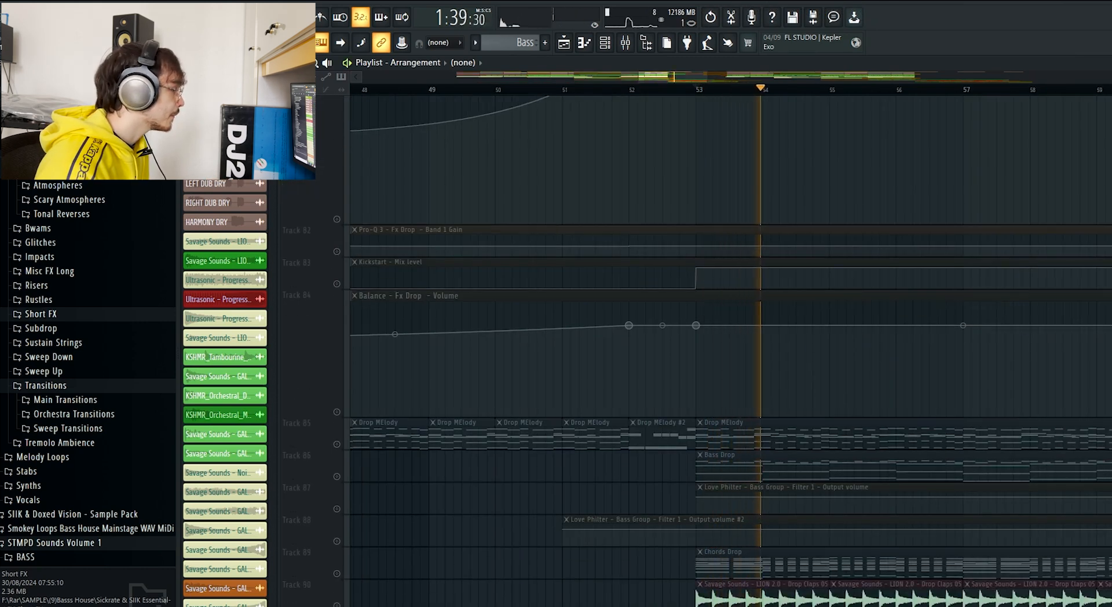
pyautogui.press('space')
pyautogui.scroll(-2, 724, 359)
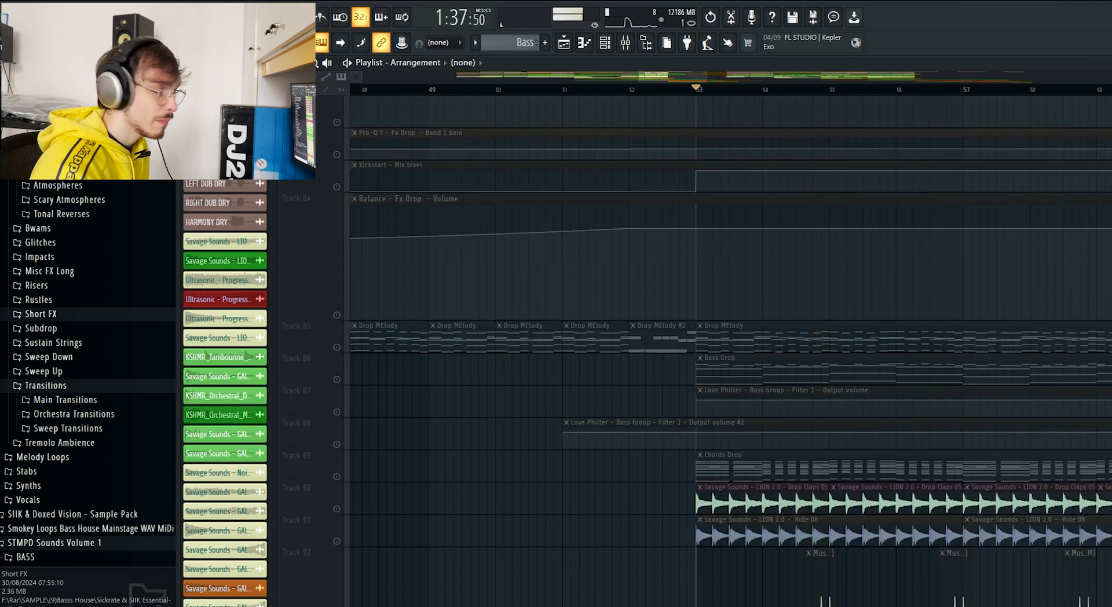
# - Enable Track 85's Drop Melody with the Balance volume, Kickstart and Pro-Q 3 automation on Tracks 84 to 82, and play from bar 53
pyautogui.click(336, 347)
pyautogui.press('space')
pyautogui.press('space')
pyautogui.click(336, 315)
pyautogui.click(337, 187)
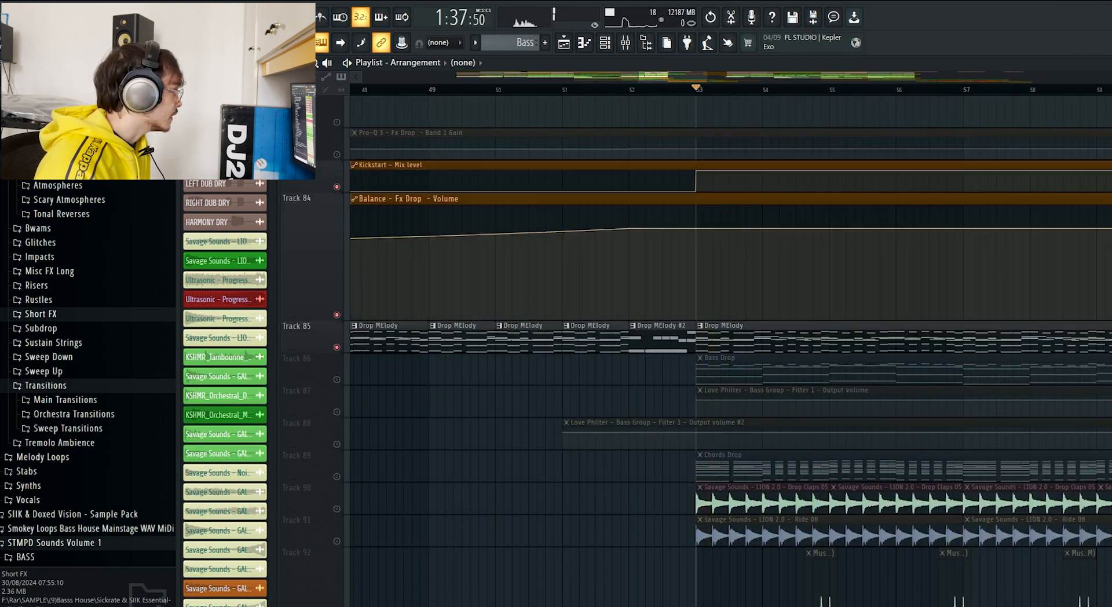
pyautogui.click(337, 155)
pyautogui.press('space')
pyautogui.press('space')
pyautogui.scroll(4, 725, 347)
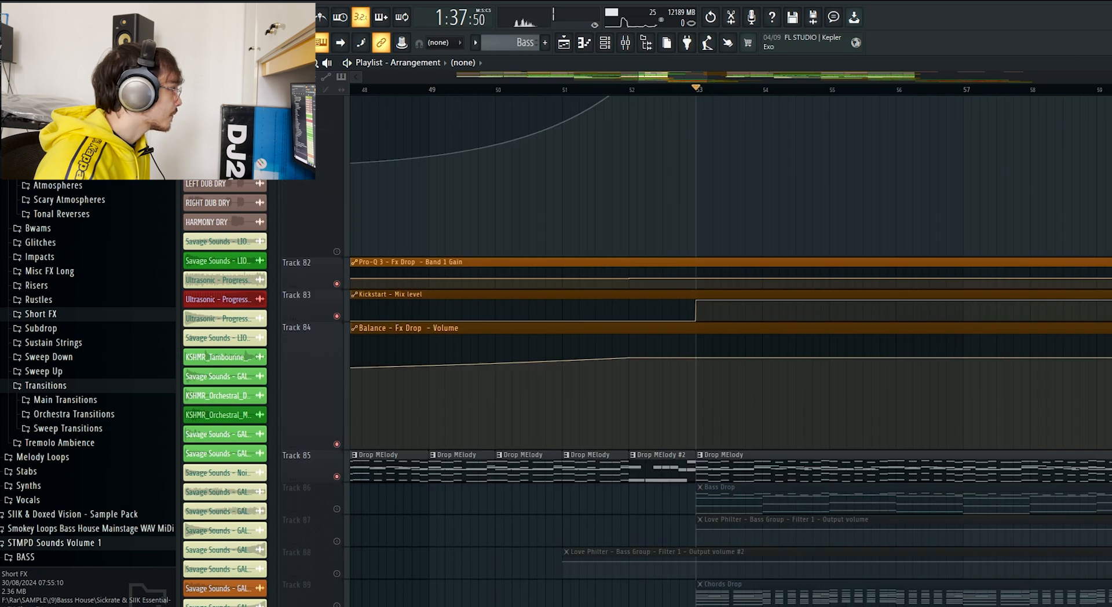
pyautogui.scroll(4, 725, 348)
pyautogui.scroll(-9, 725, 348)
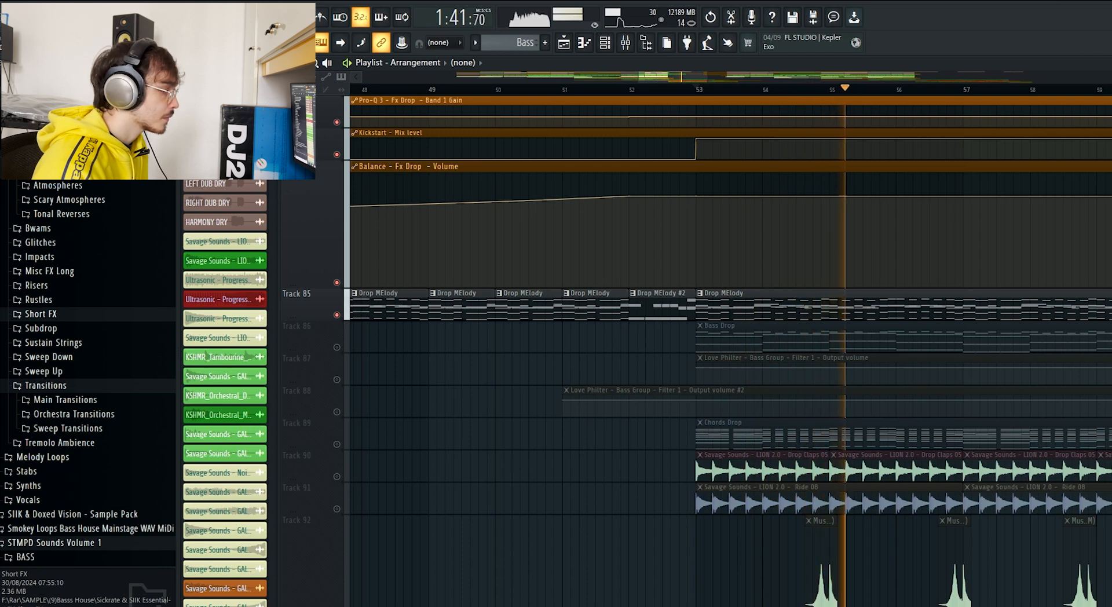
# - Solo the Bass Drop on Track 86 and play it from bar 53
pyautogui.rightClick(337, 348)
pyautogui.press('space')
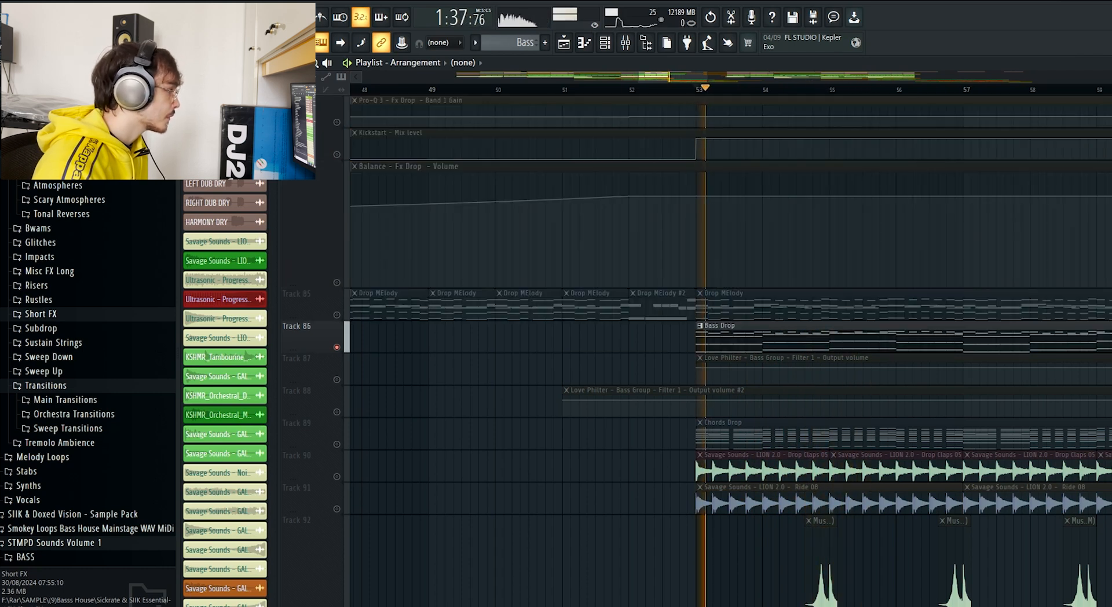
pyautogui.scroll(-3, 863, 371)
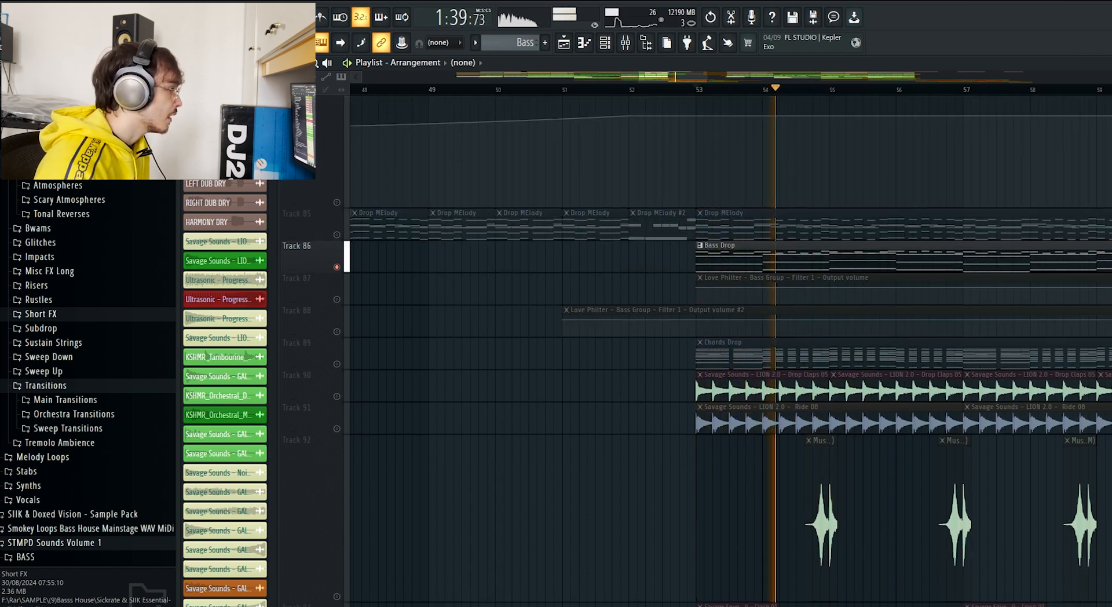
pyautogui.scroll(-3, 863, 371)
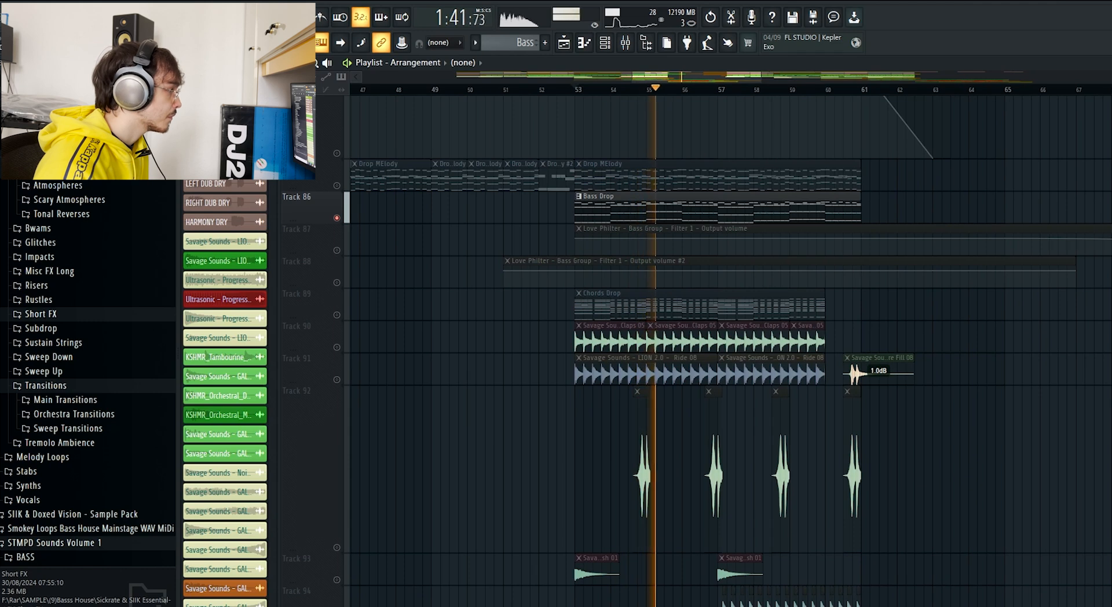
# - Solo and play the Chords Drop on Track 89, followed by the Drop Claps on Track 90, each from bar 53
pyautogui.rightClick(337, 315)
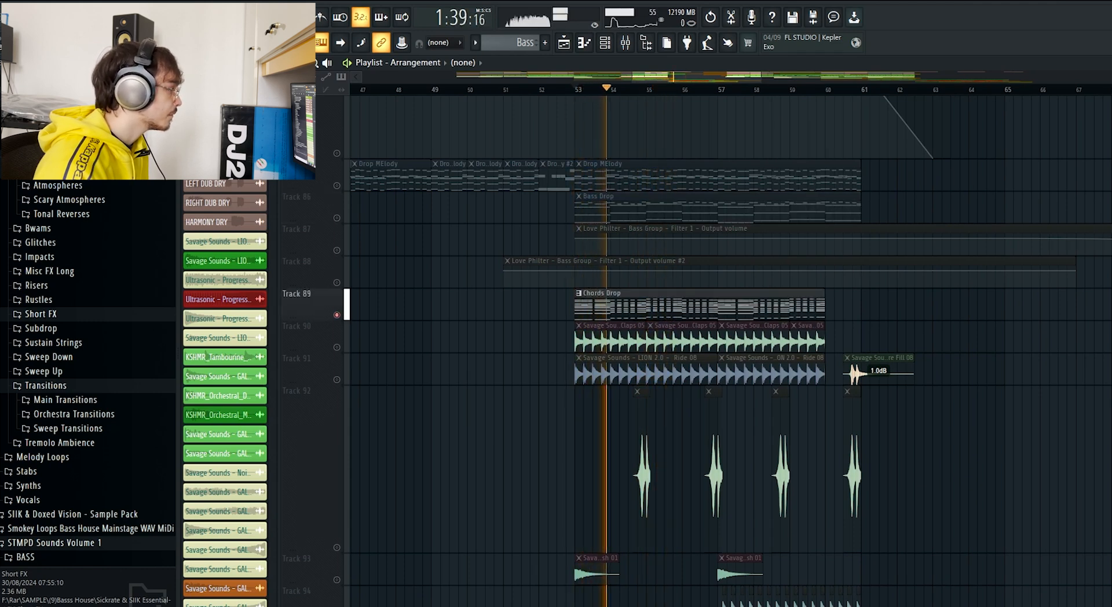
pyautogui.press('space')
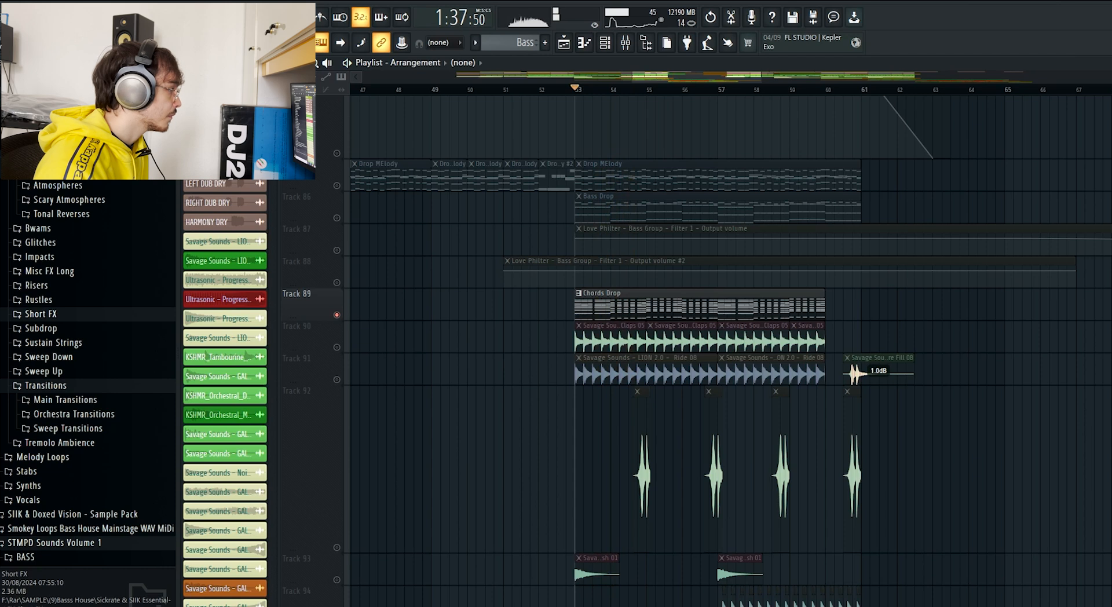
pyautogui.rightClick(336, 347)
pyautogui.press('space')
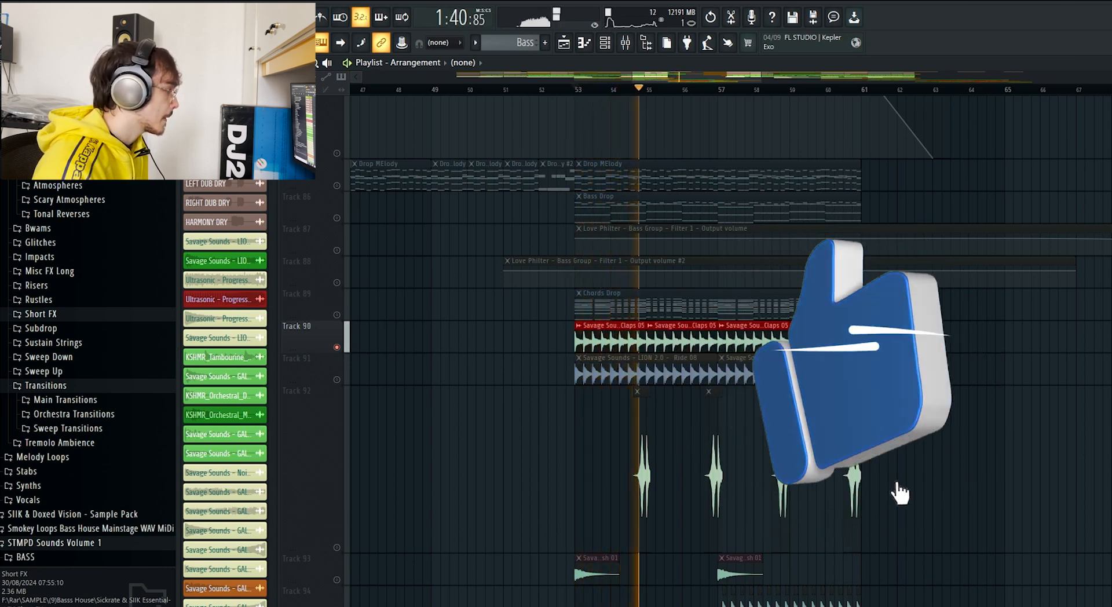
pyautogui.press('space')
# - Solo the Ride 08 loop on Track 91, play it from bar 53, then stop
pyautogui.rightClick(336, 380)
pyautogui.press('space')
pyautogui.scroll(-4, 337, 379)
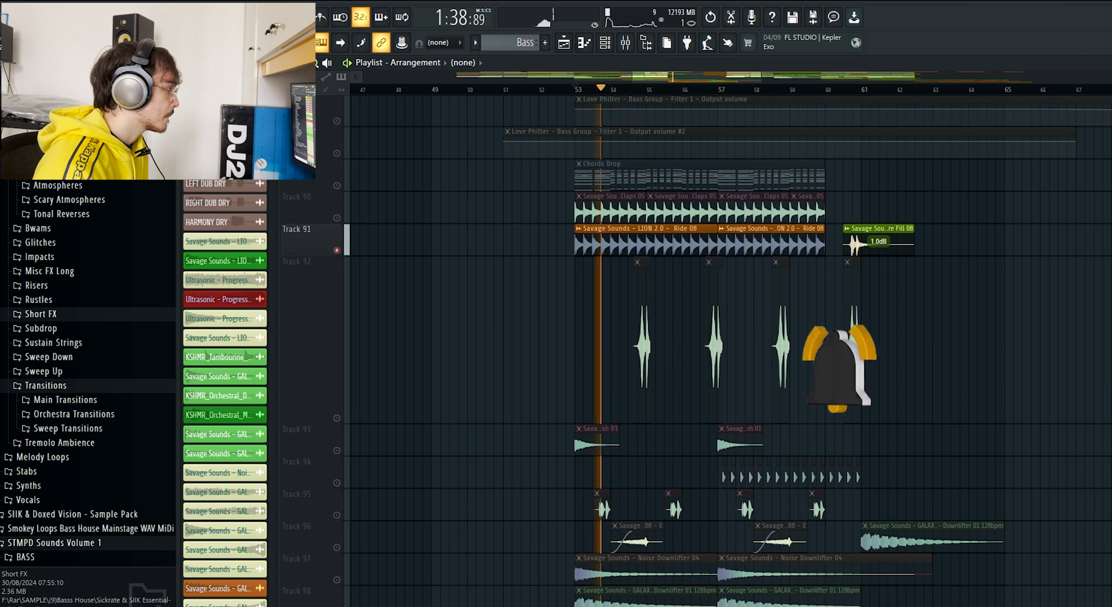
pyautogui.press('space')
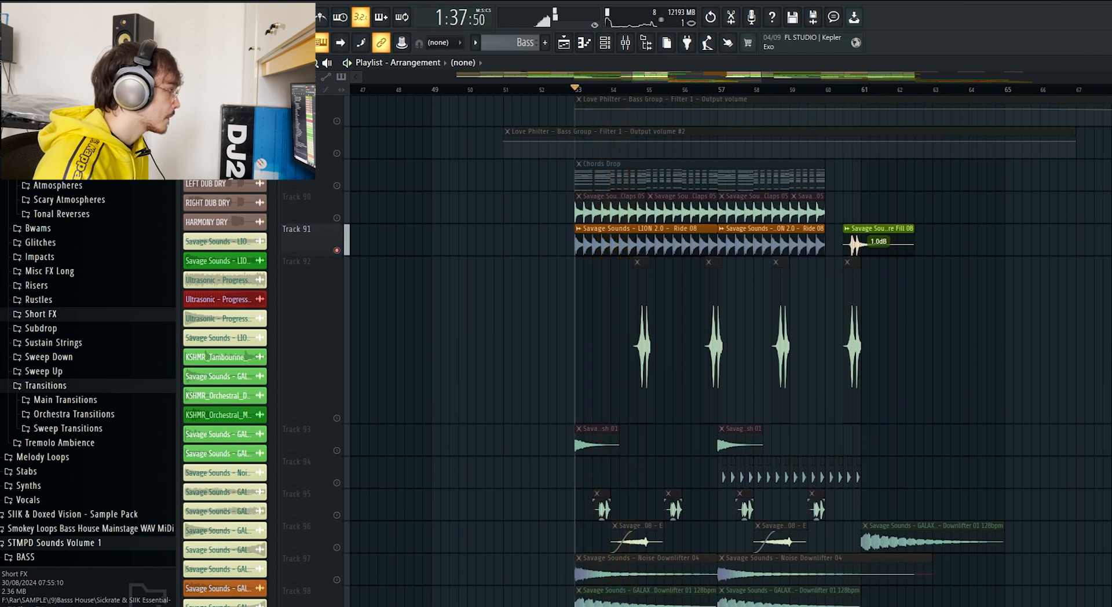
# - Solo the clips on Track 92 and play them from bar 53, then stop
pyautogui.click(337, 419)
pyautogui.press('space')
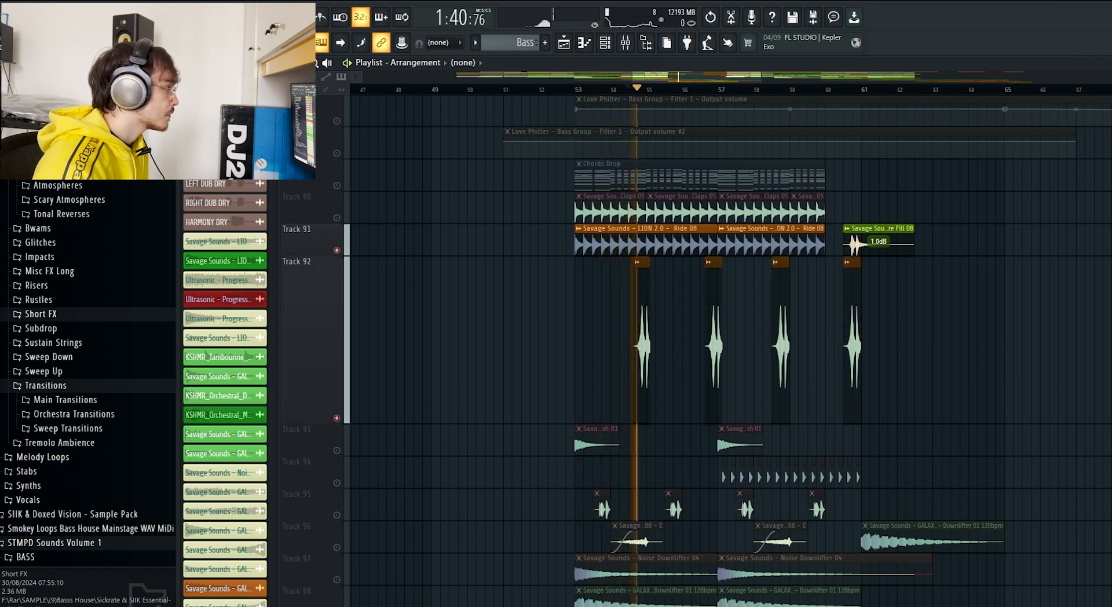
pyautogui.press('space')
# - Solo the Ultrasonic fill clips on Track 95, play them from bar 53, then stop
pyautogui.scroll(-4, 724, 348)
pyautogui.scroll(3, 560, 348)
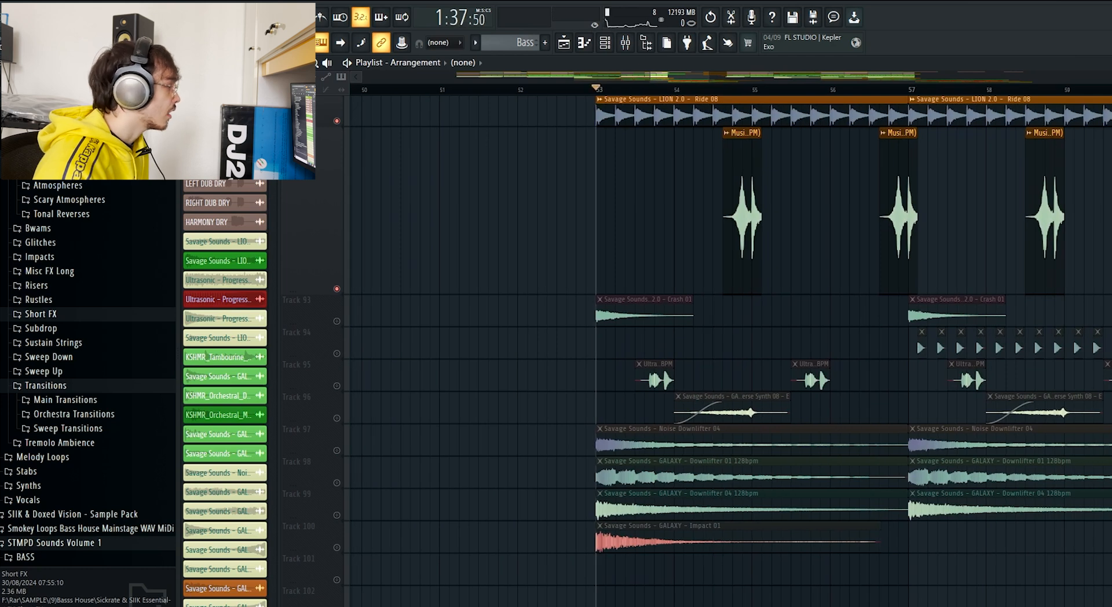
pyautogui.rightClick(337, 321)
pyautogui.press('space')
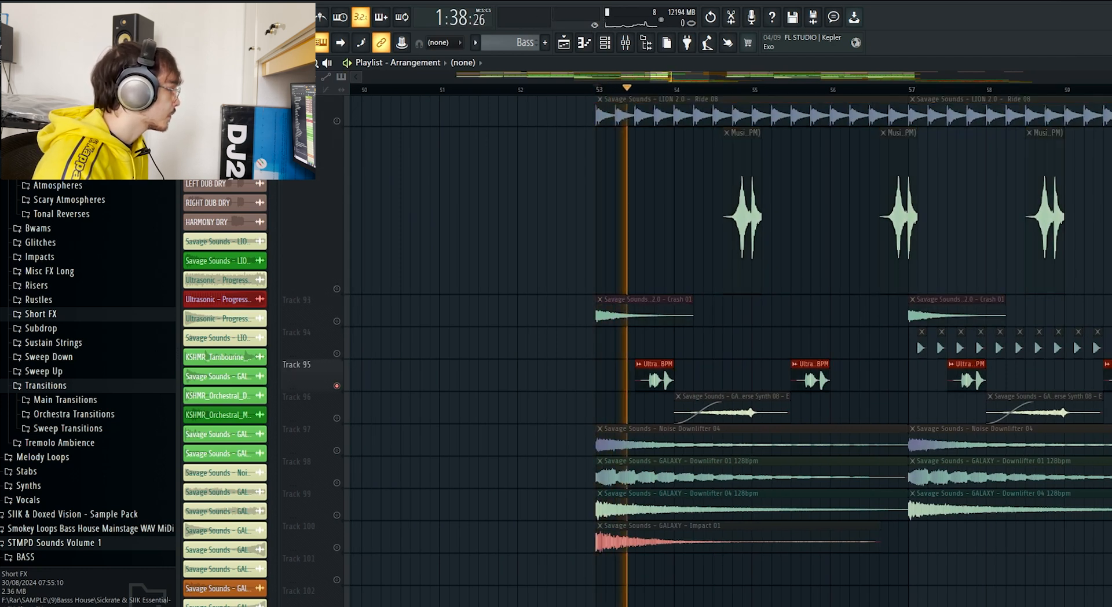
pyautogui.press('space')
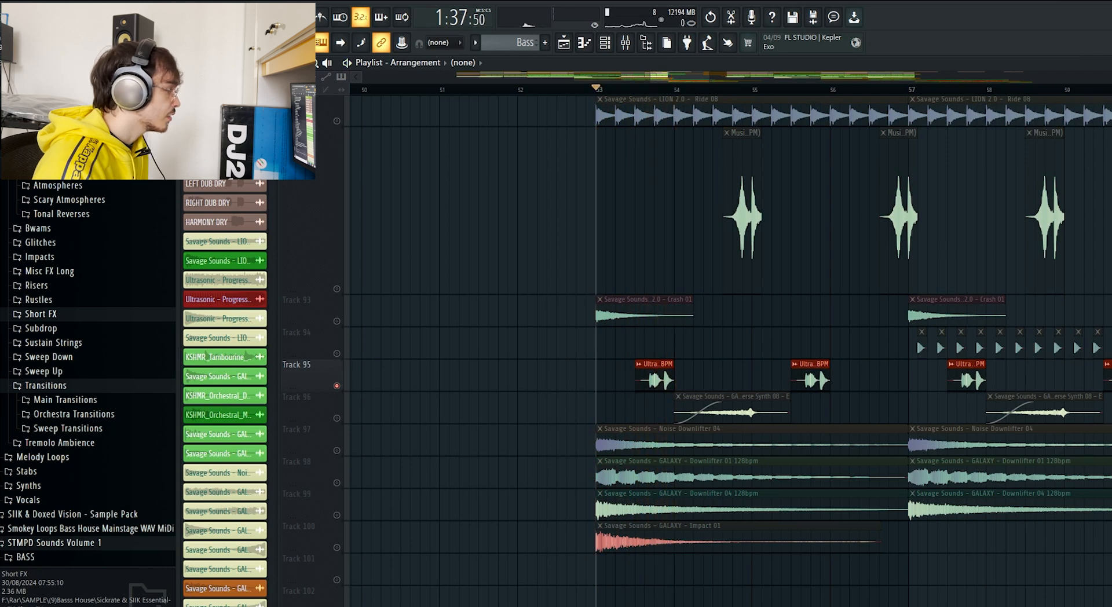
# - Solo the reverse synth, Noise Downlifter 04, GALAXY downlifters and Impact 01 on Tracks 96 to 100, play them from bar 53, then stop
pyautogui.rightClick(336, 451)
pyautogui.click(336, 483)
pyautogui.click(336, 515)
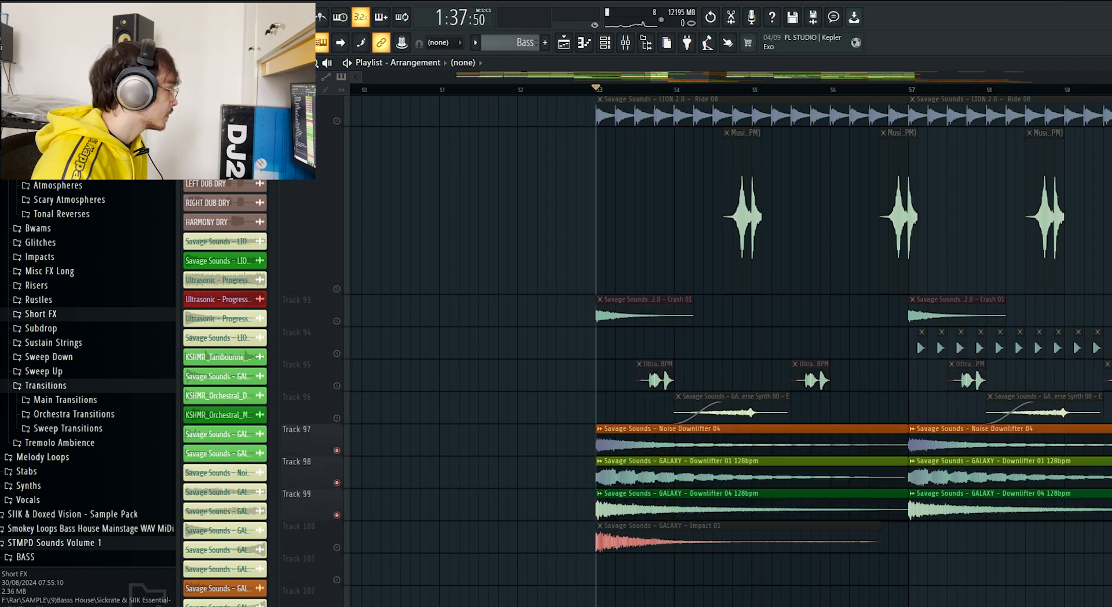
pyautogui.click(336, 547)
pyautogui.press('space')
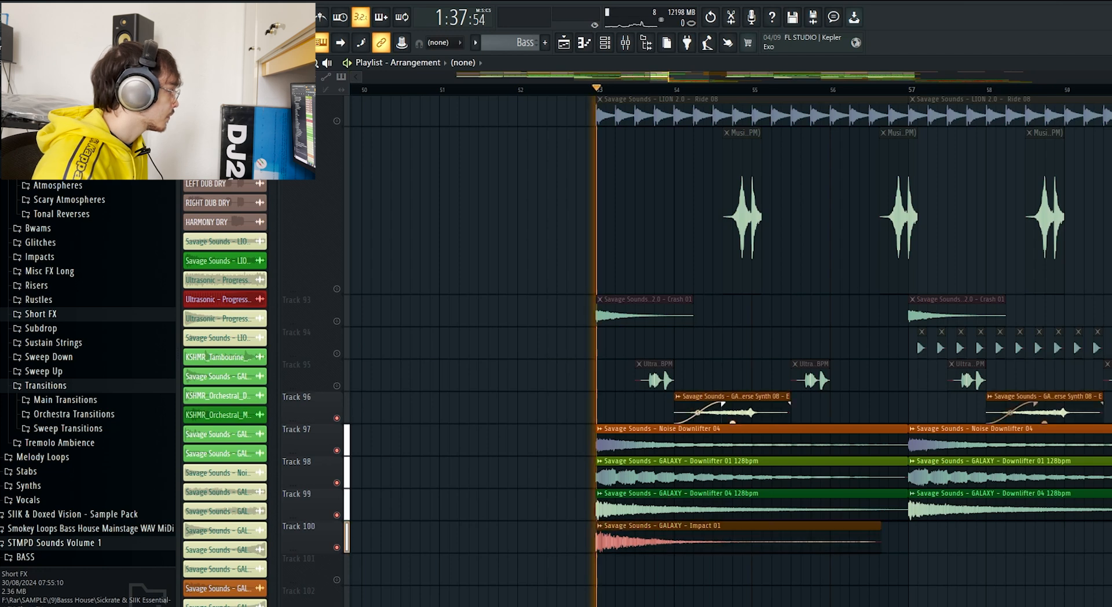
pyautogui.scroll(-1, 728, 351)
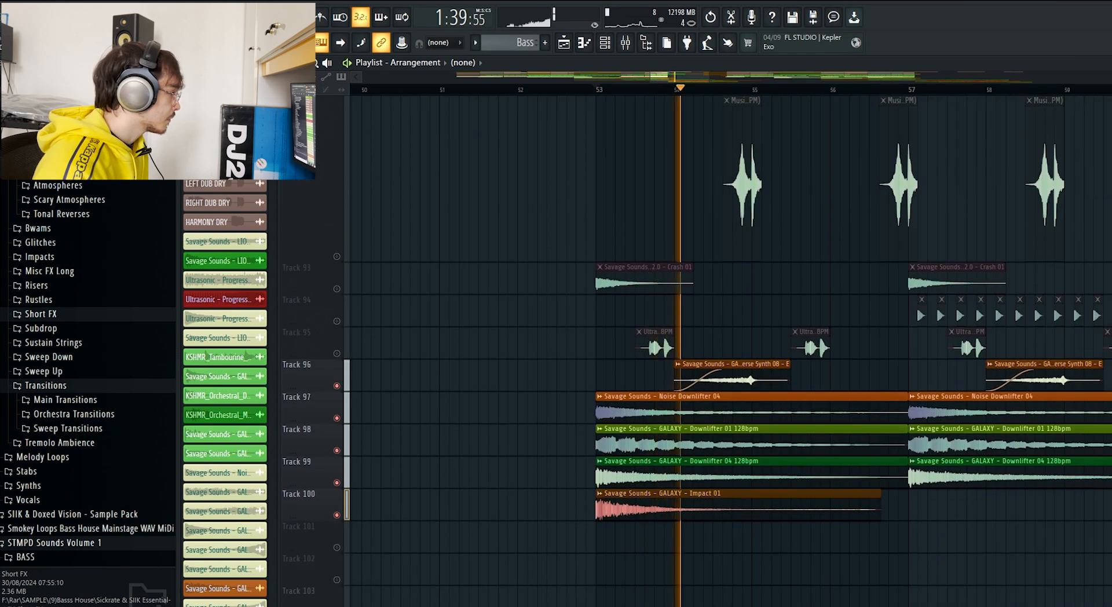
pyautogui.scroll(-3, 635, 352)
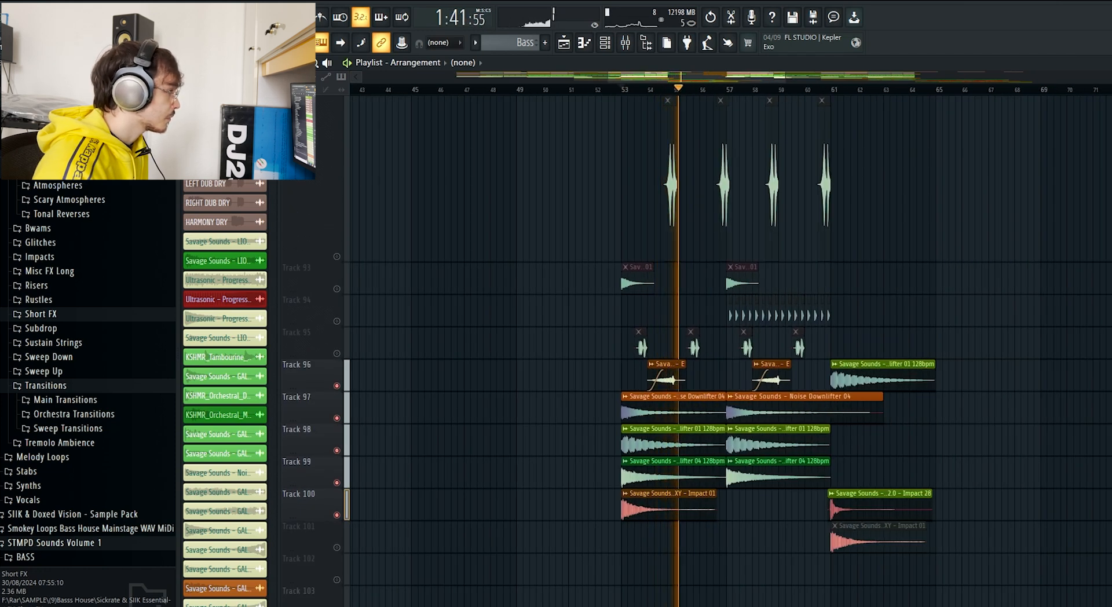
pyautogui.scroll(10, 635, 351)
pyautogui.press('space')
# - Solo the hat 02 clips on Track 94, play them from about bar 57, then stop
pyautogui.scroll(-7, 635, 351)
pyautogui.scroll(-6, 728, 352)
pyautogui.scroll(2, 728, 352)
pyautogui.scroll(9, 727, 351)
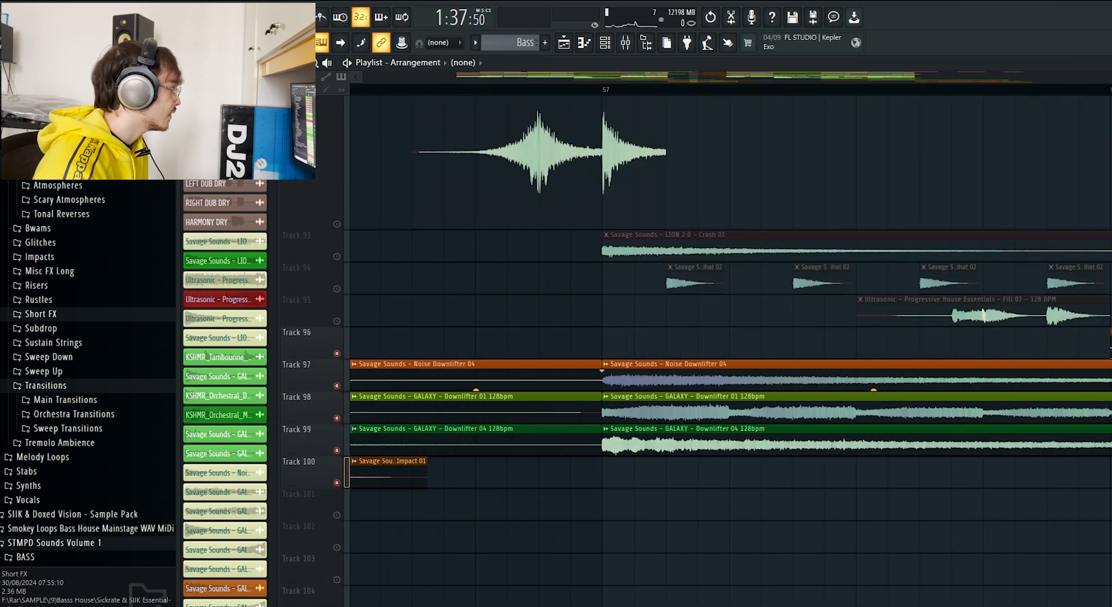
pyautogui.rightClick(337, 289)
pyautogui.scroll(-5, 722, 284)
pyautogui.hscroll(-1, 722, 284)
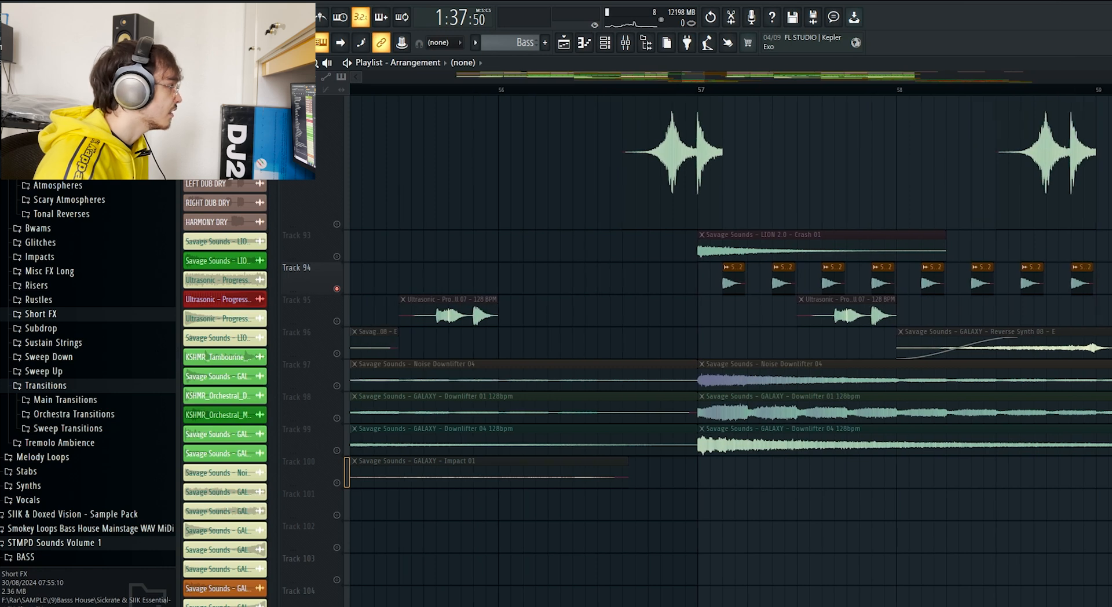
pyautogui.press('space')
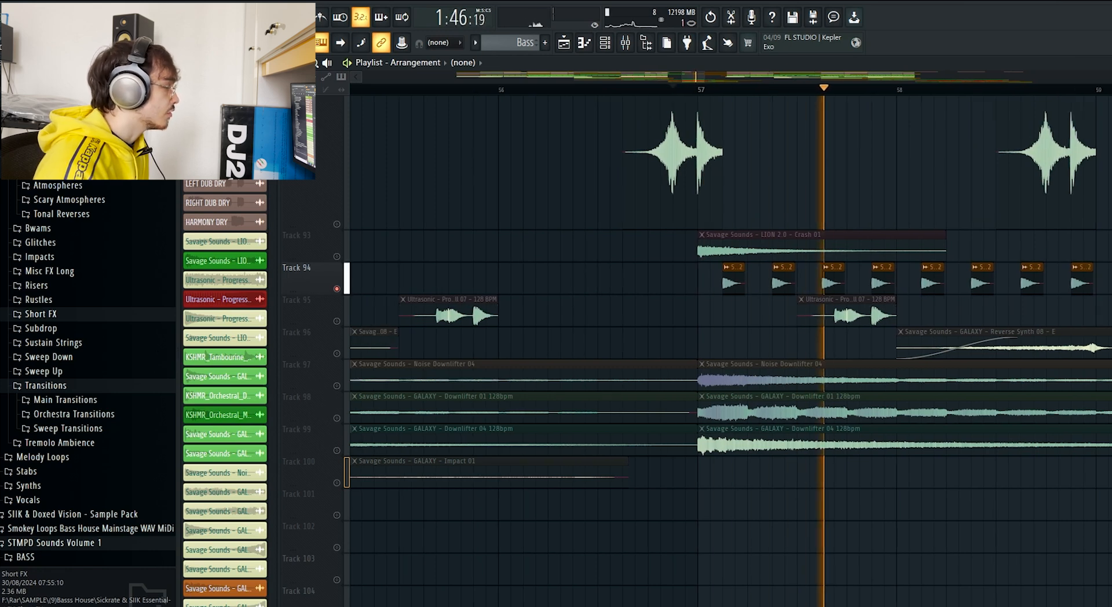
pyautogui.scroll(-5, 631, 376)
pyautogui.scroll(2, 632, 375)
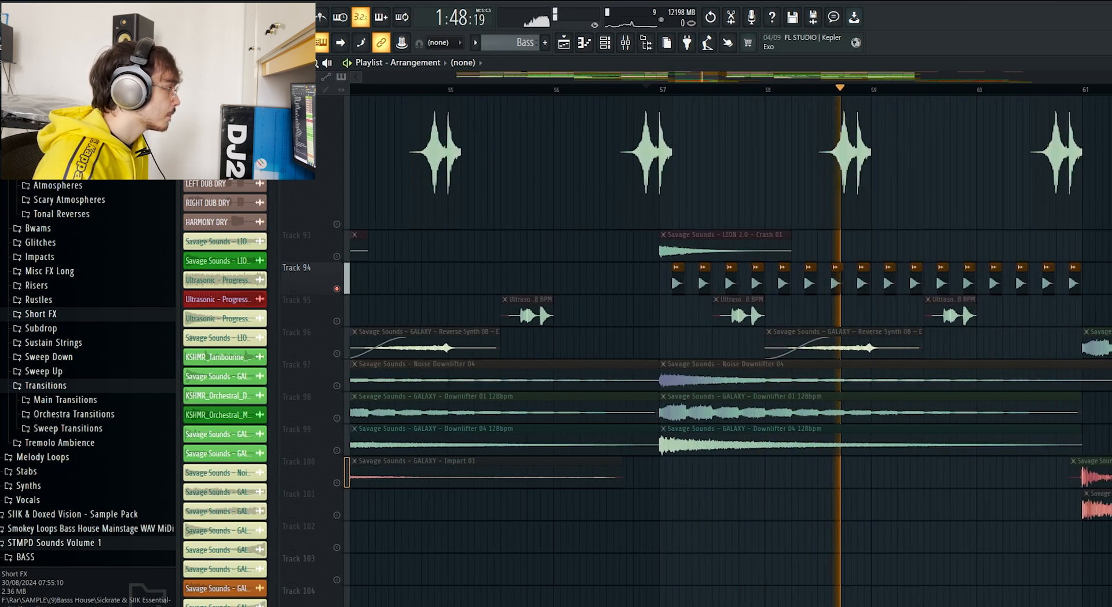
pyautogui.scroll(-3, 631, 375)
pyautogui.press('space')
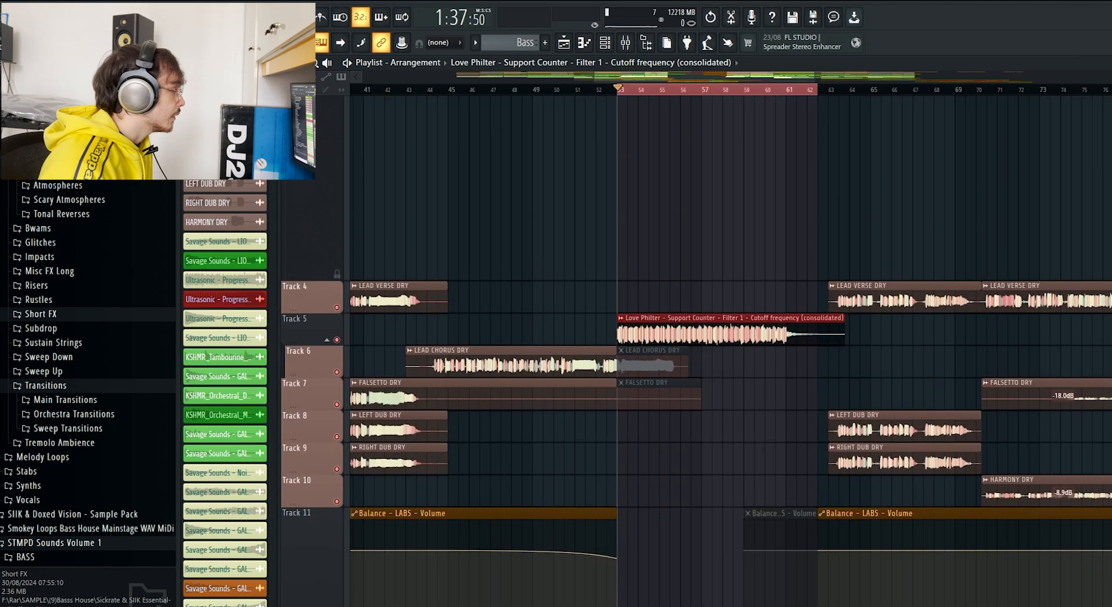
# - Play the consolidated drop audio on Track 5 from bar 53, then stop
pyautogui.press('space')
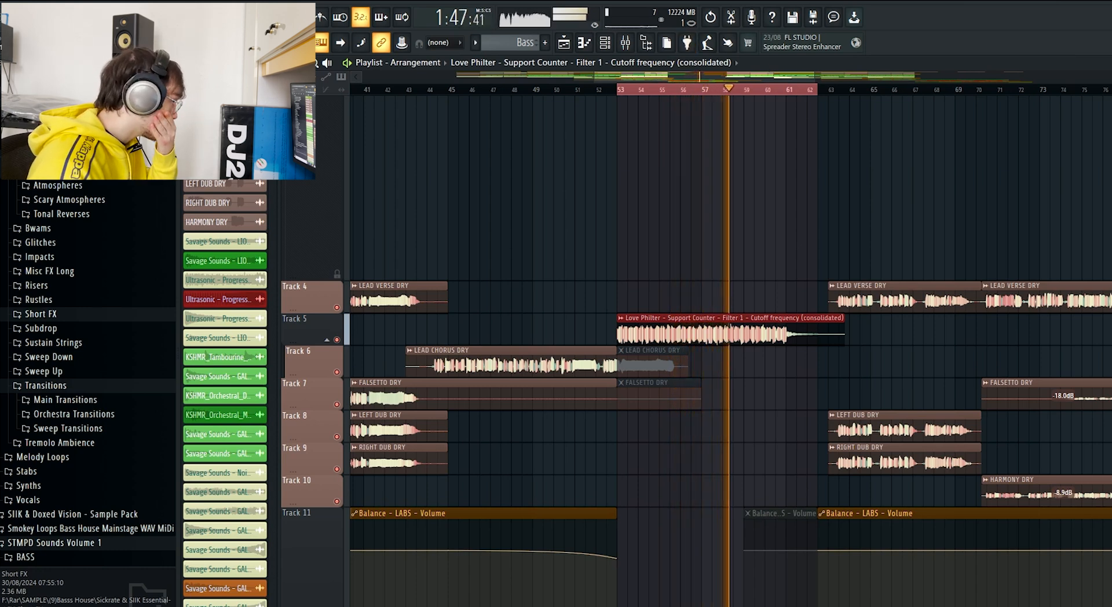
pyautogui.scroll(-3, 731, 348)
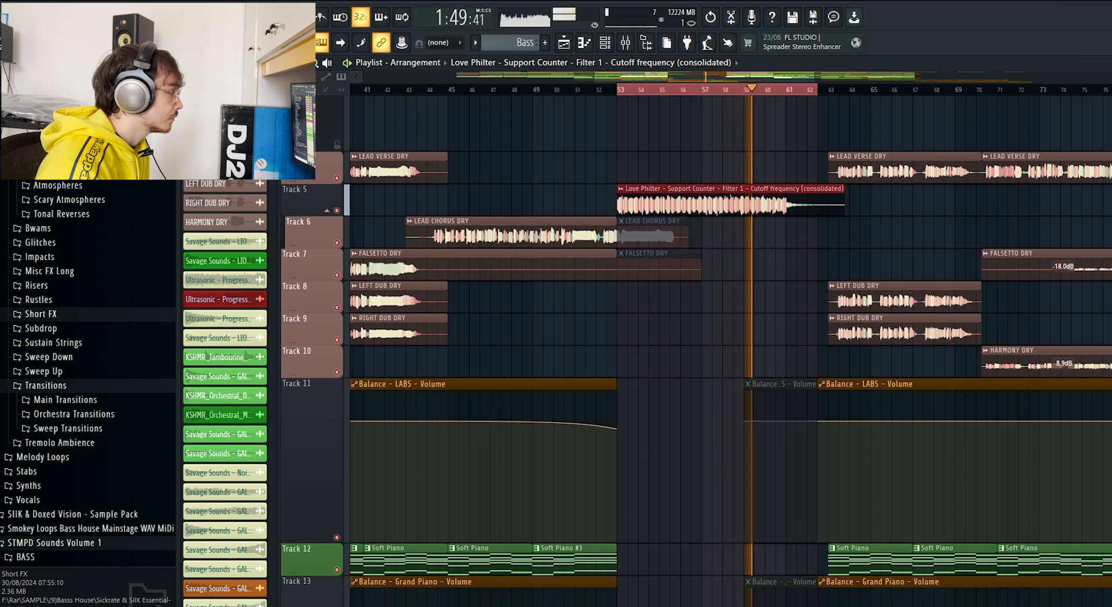
pyautogui.scroll(-2, 730, 348)
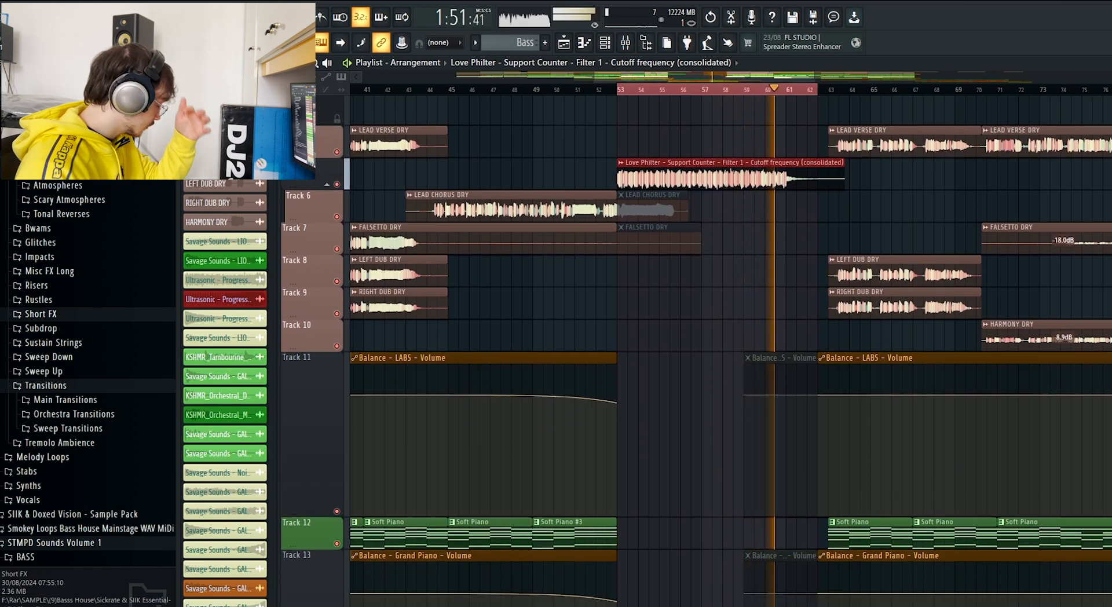
pyautogui.scroll(2, 730, 348)
pyautogui.press('space')
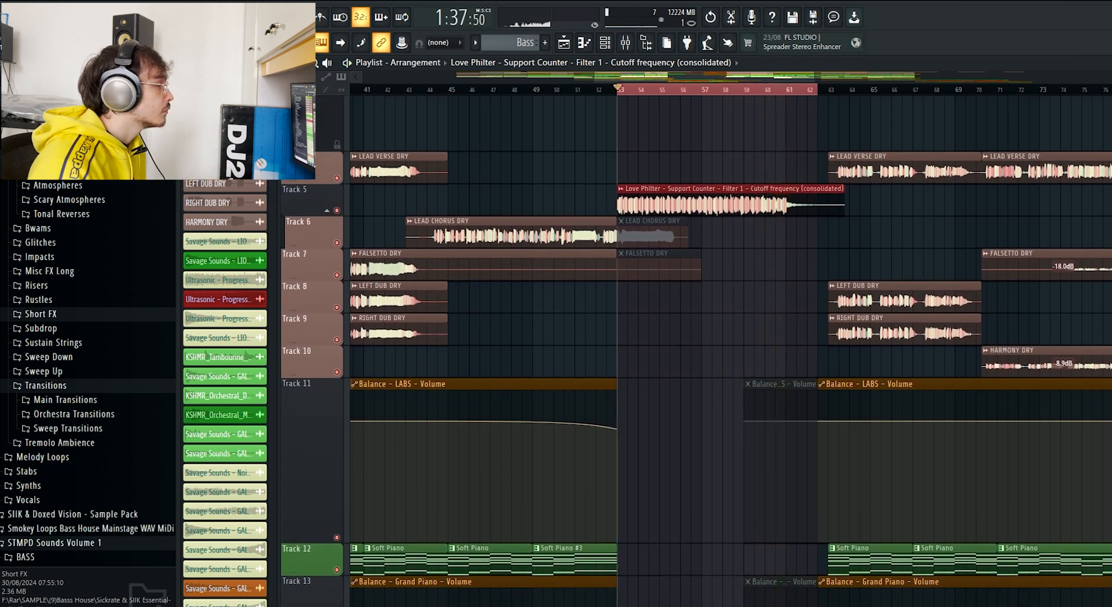
# - Undo the consolidation of the drop selection and clear the time selection
pyautogui.hotkey('ctrl', 'z')
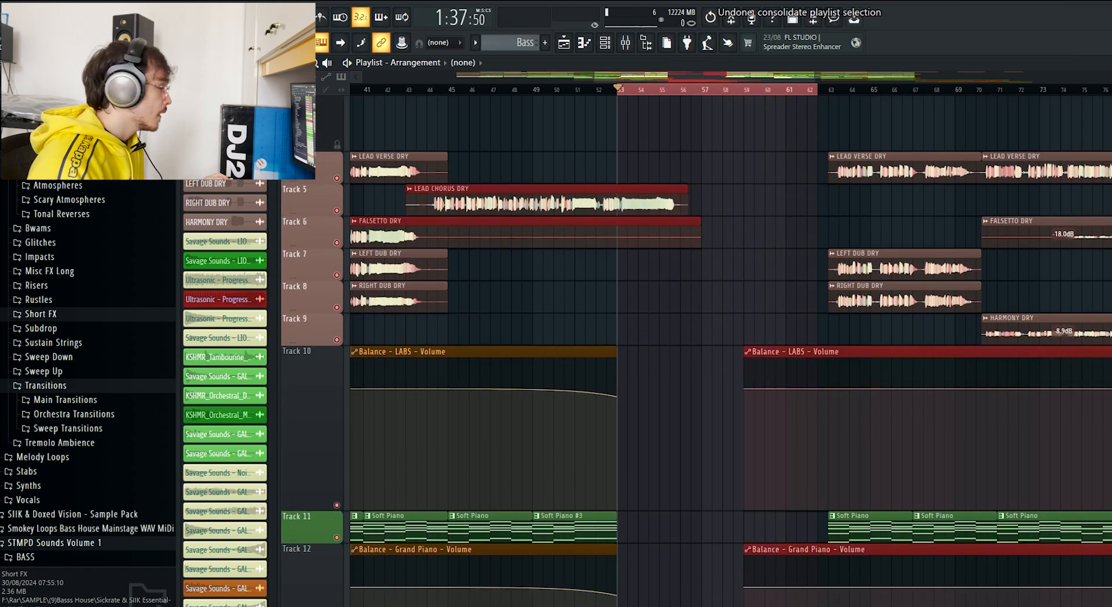
pyautogui.hotkey('ctrl', 'd')
# - Solo the Grand Piano on Track 13, play it from bar 72, then stop
pyautogui.scroll(-8, 788, 347)
pyautogui.scroll(-1, 787, 348)
pyautogui.scroll(-10, 730, 347)
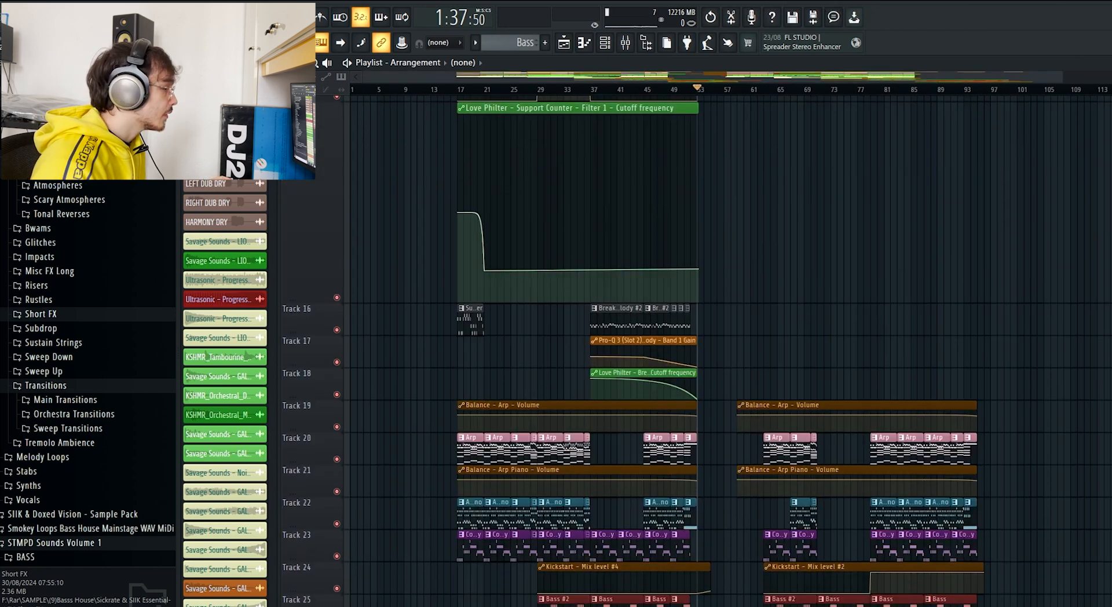
pyautogui.scroll(-5, 730, 348)
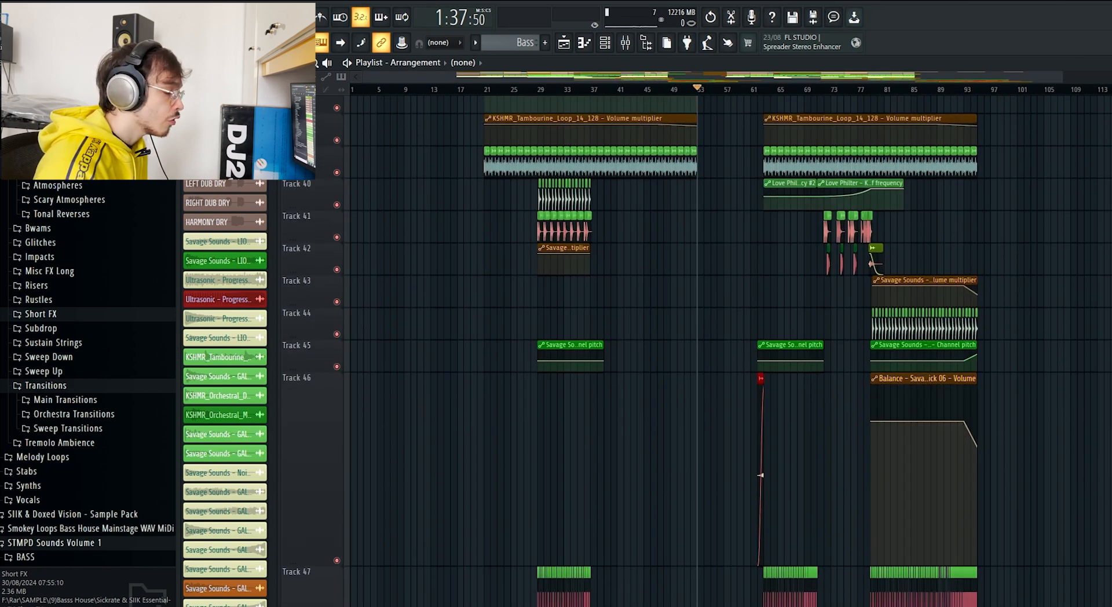
pyautogui.scroll(-6, 730, 347)
pyautogui.scroll(-8, 730, 348)
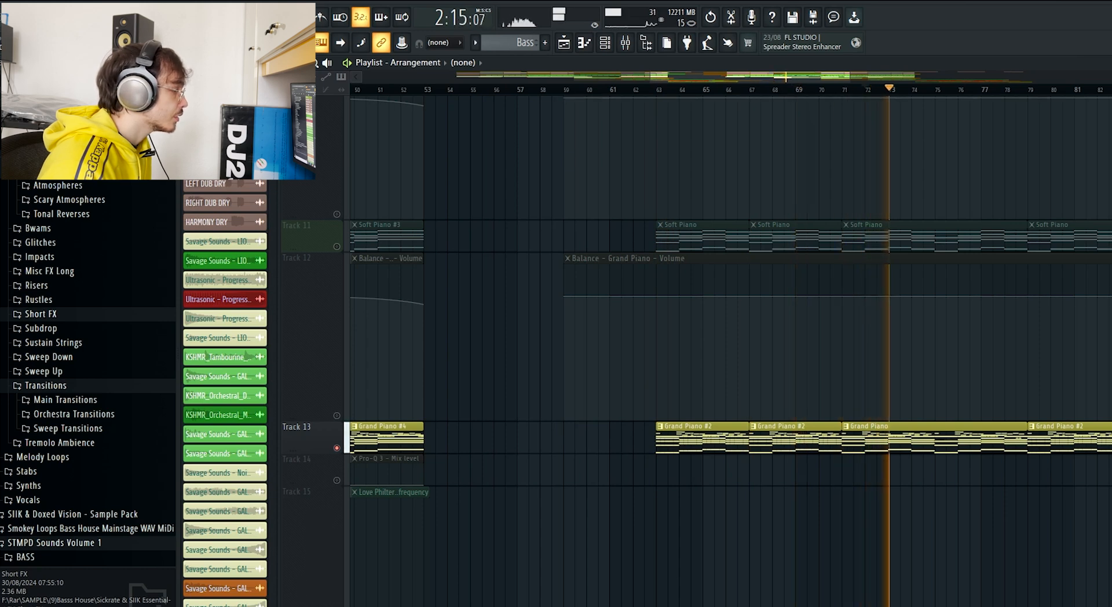
pyautogui.scroll(-7, 730, 351)
pyautogui.press('space')
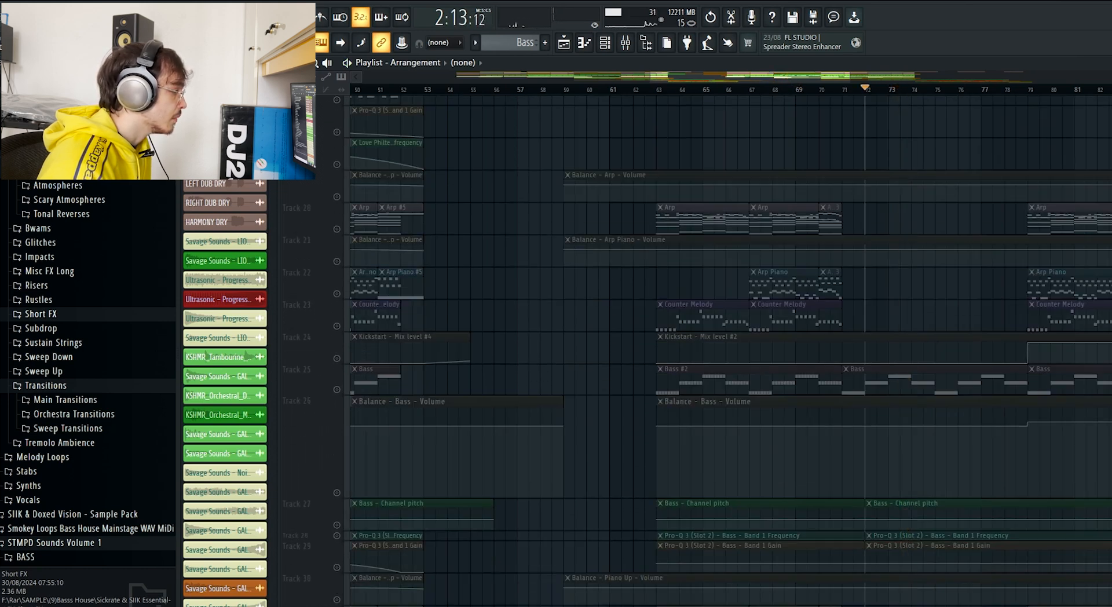
# - Solo the tambourine loop, its filter cutoff automation and the percussion hits on Tracks 39 to 42, play them from bar 72, then stop
pyautogui.scroll(-4, 730, 347)
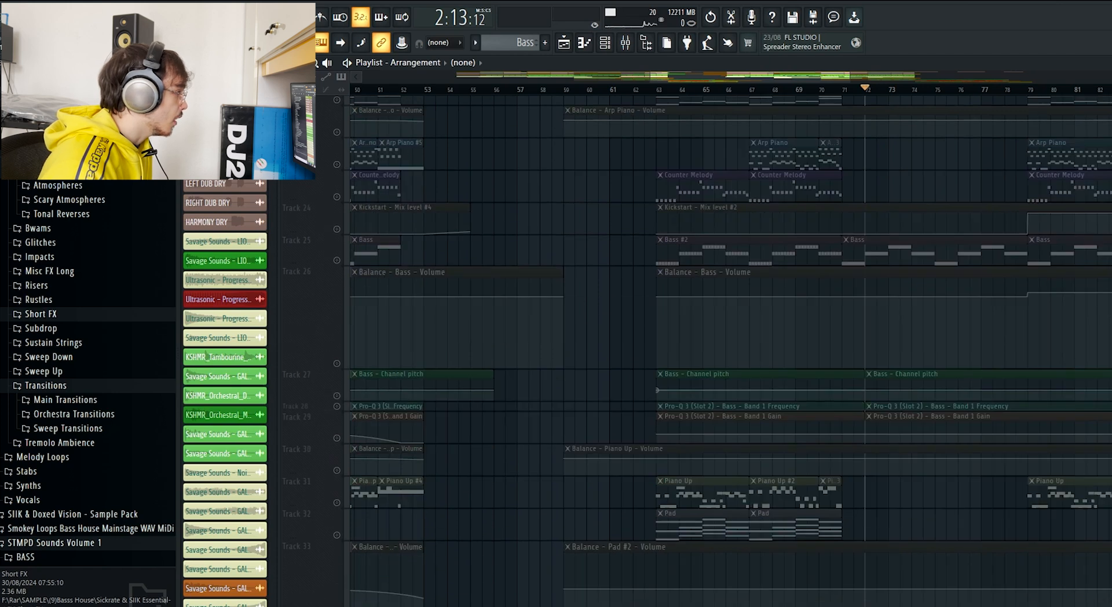
pyautogui.scroll(-13, 730, 347)
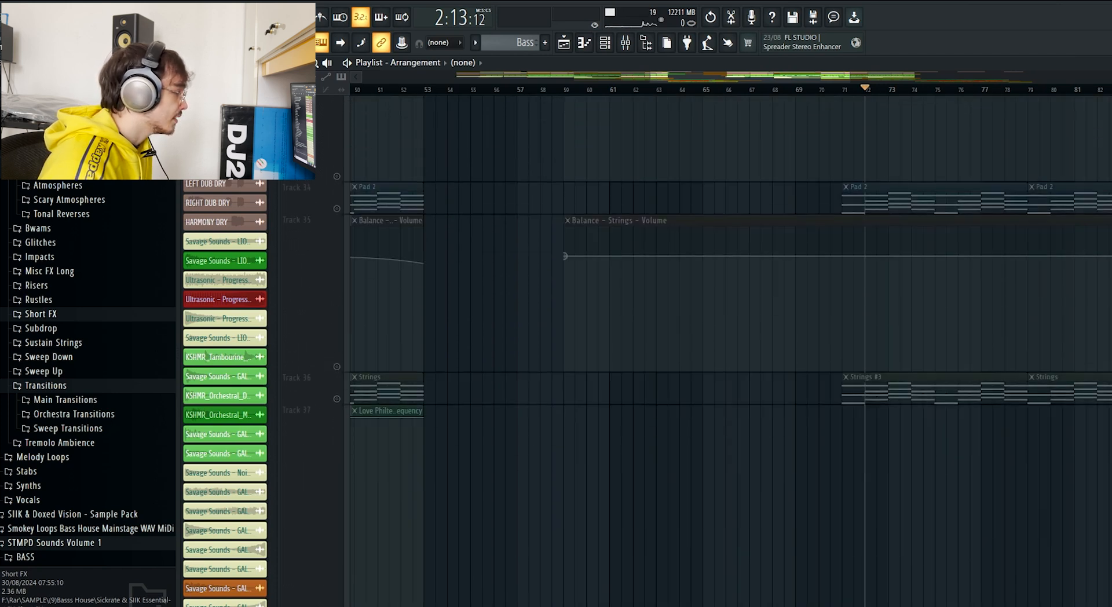
pyautogui.scroll(-7, 730, 347)
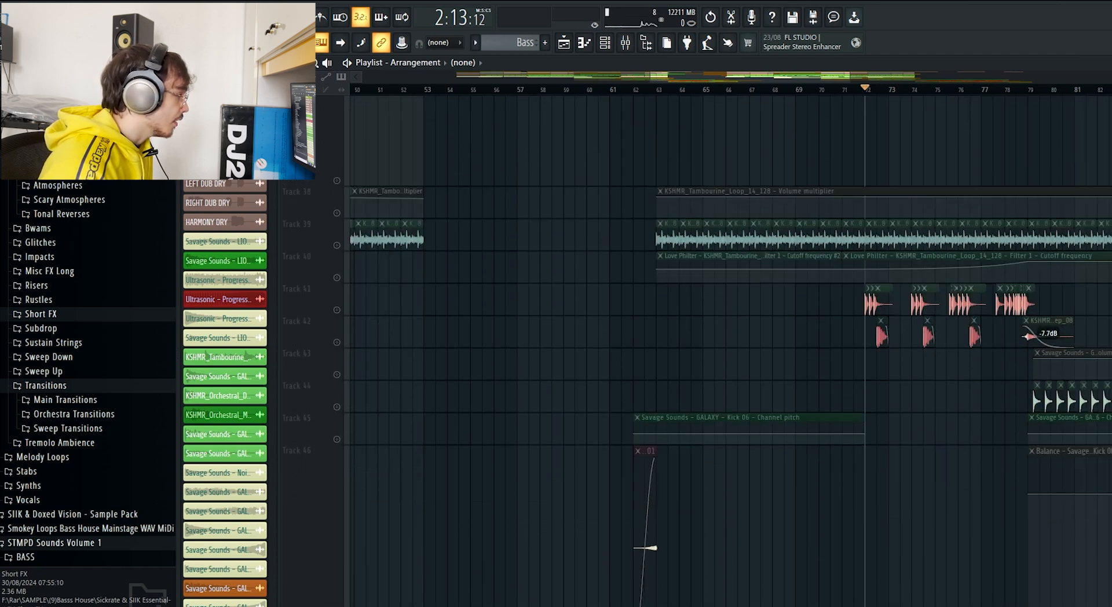
pyautogui.scroll(-5, 912, 325)
pyautogui.scroll(6, 912, 325)
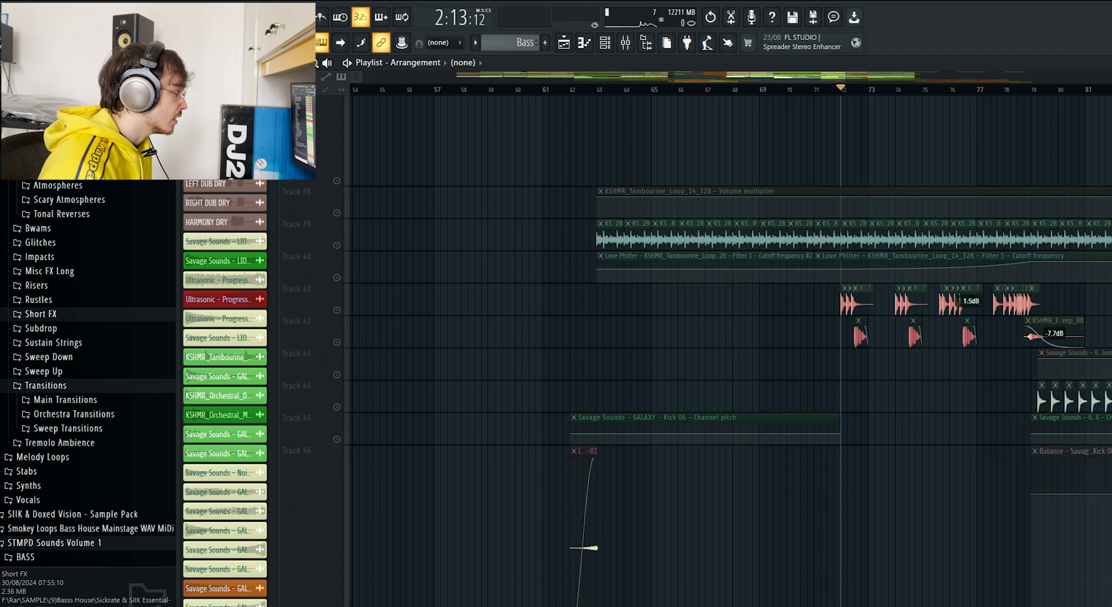
pyautogui.click(337, 278)
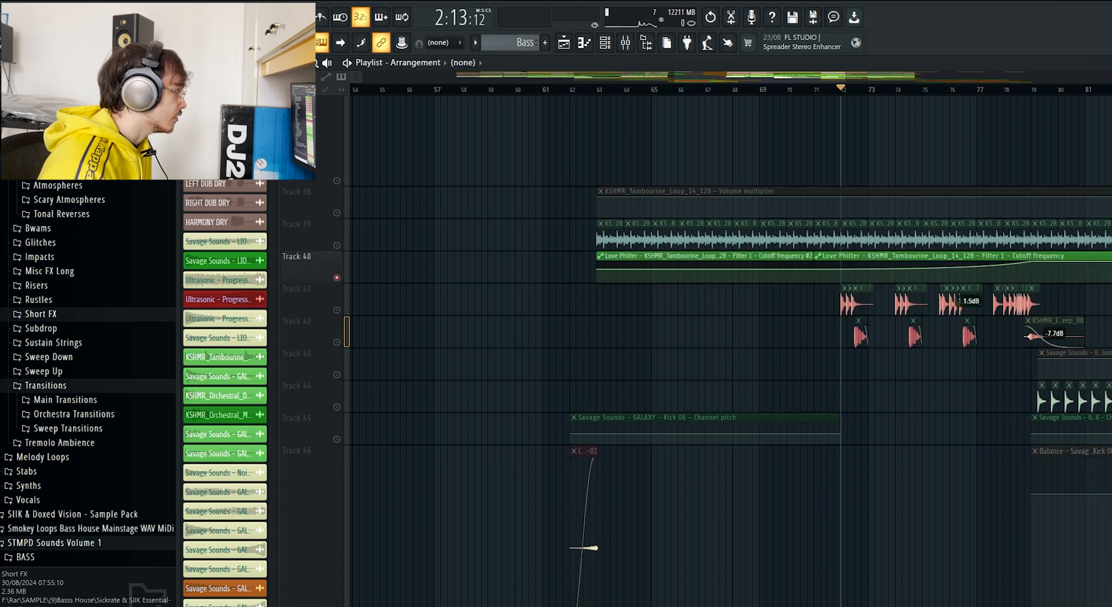
pyautogui.moveTo(336, 315); pyautogui.dragTo(336, 292)
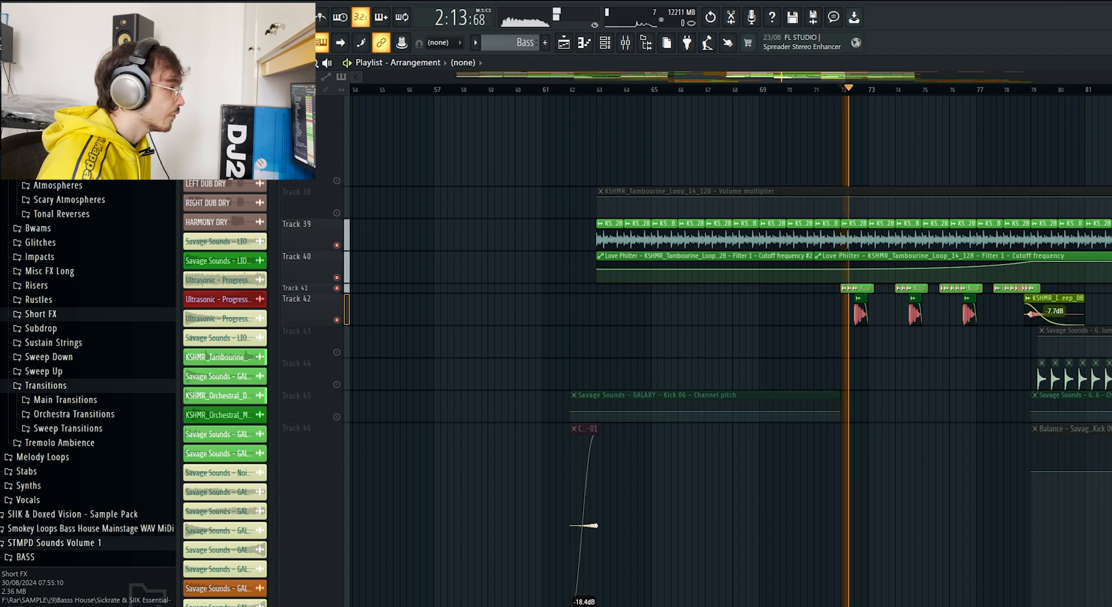
pyautogui.scroll(-5, 728, 351)
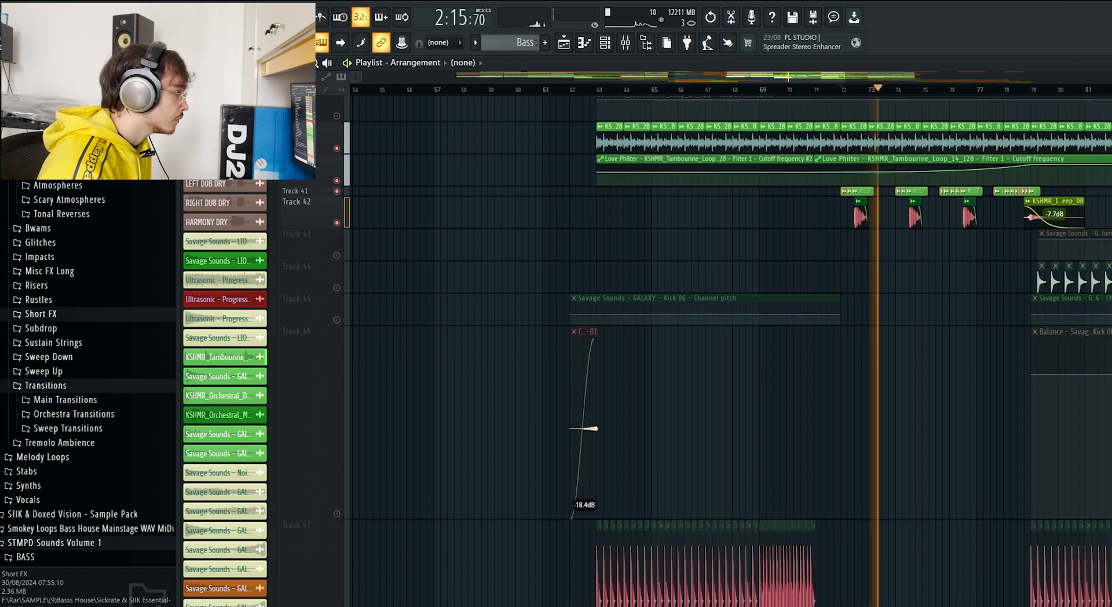
pyautogui.scroll(5, 729, 351)
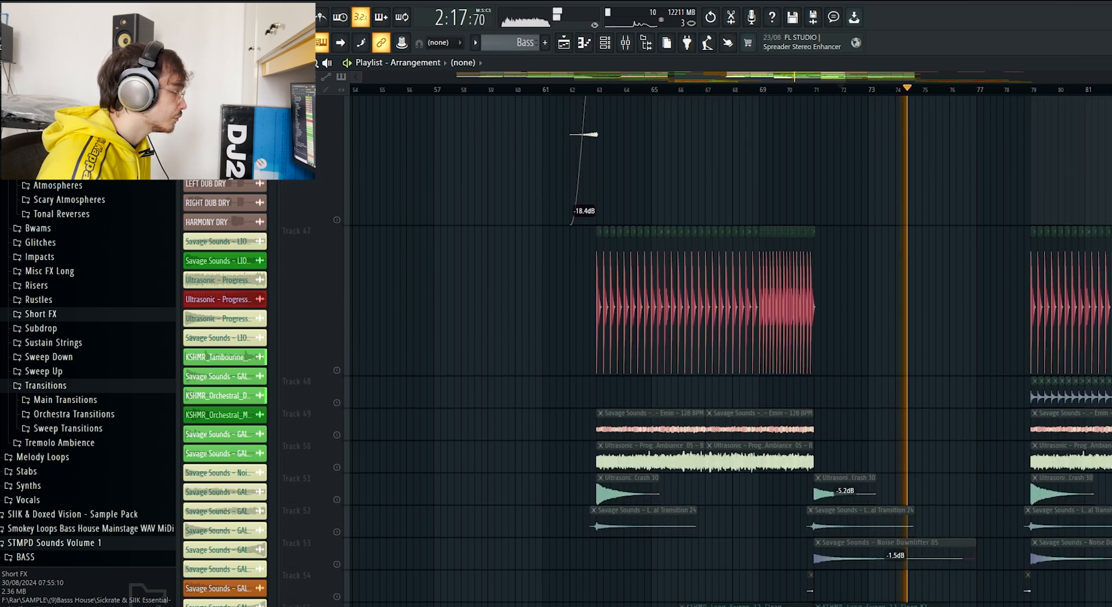
pyautogui.press('space')
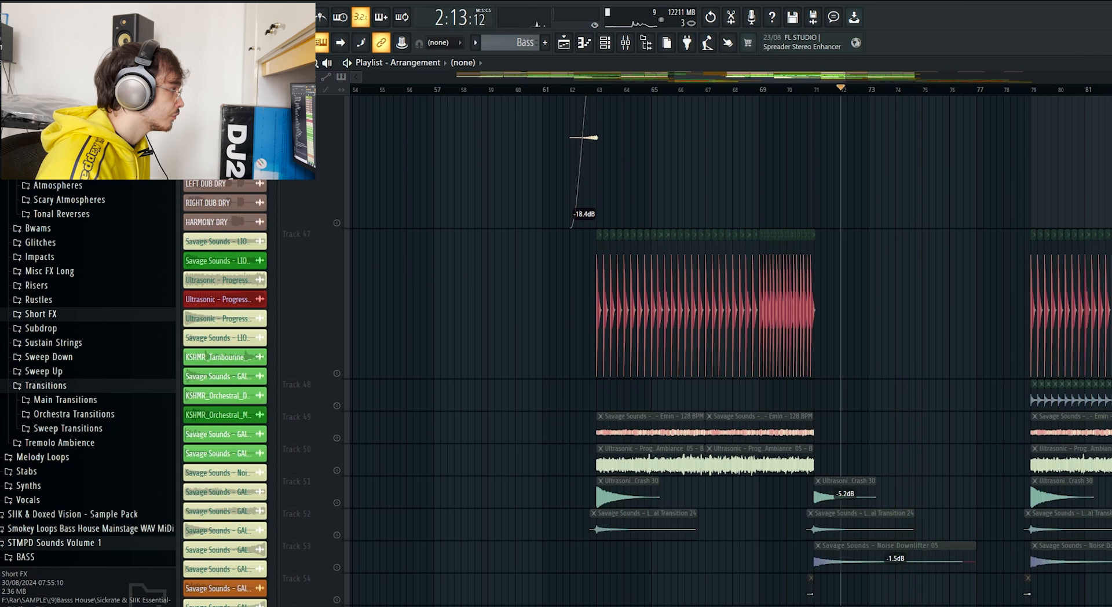
# - Solo the repeated build-up hits on Track 47, play them from about bar 70, then stop
pyautogui.click(337, 373)
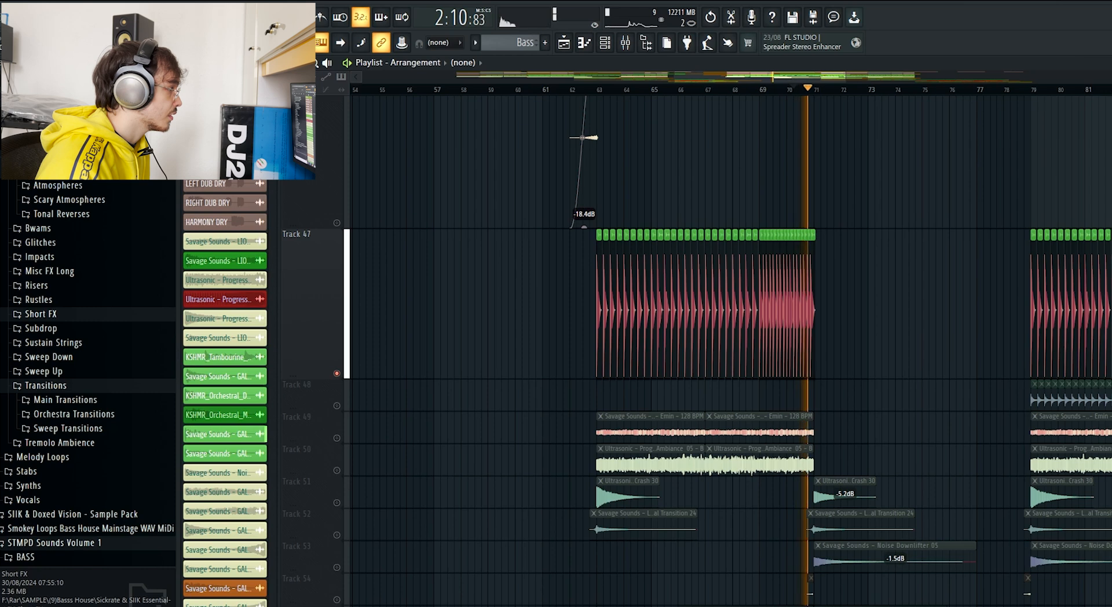
pyautogui.scroll(3, 730, 348)
pyautogui.scroll(-12, 730, 348)
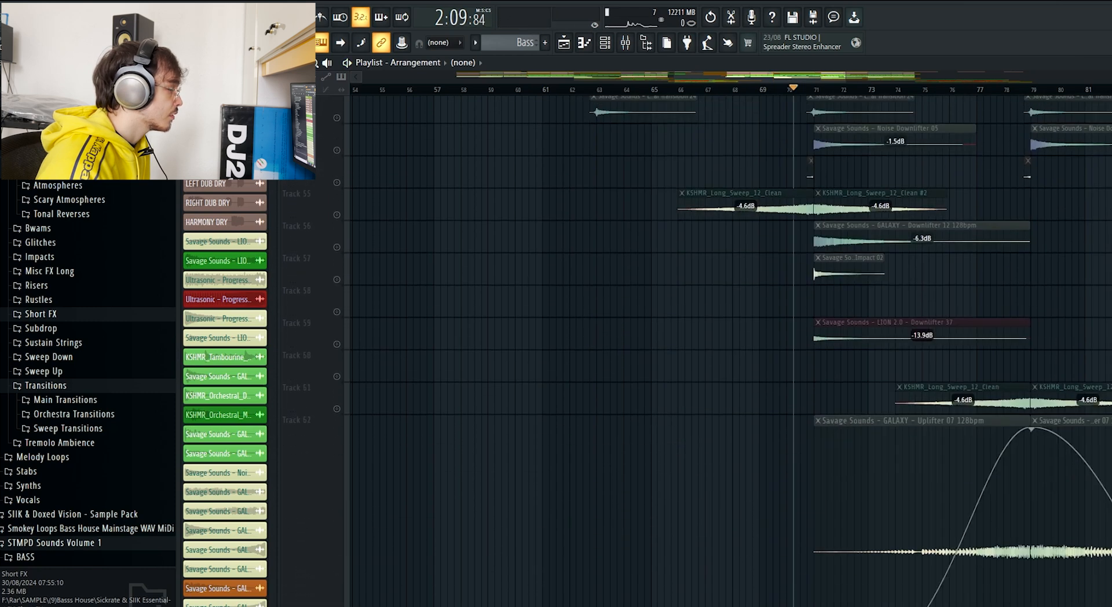
pyautogui.scroll(3, 730, 347)
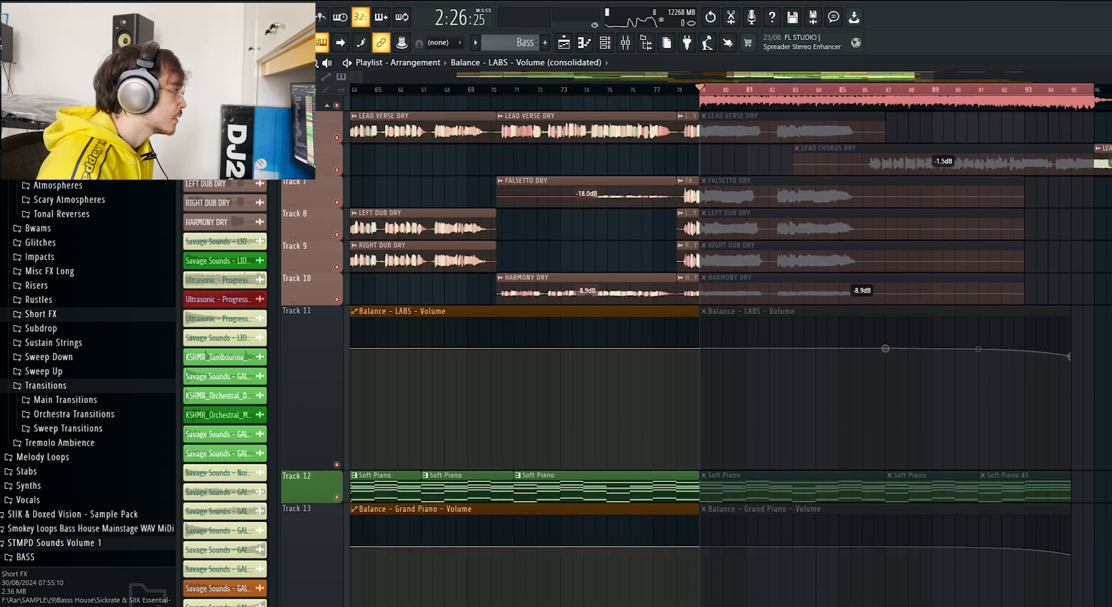
# - Enlarge Track 4 holding the consolidated build-up clip, play it from bar 79 to about bar 95, then stop
pyautogui.scroll(3, 730, 348)
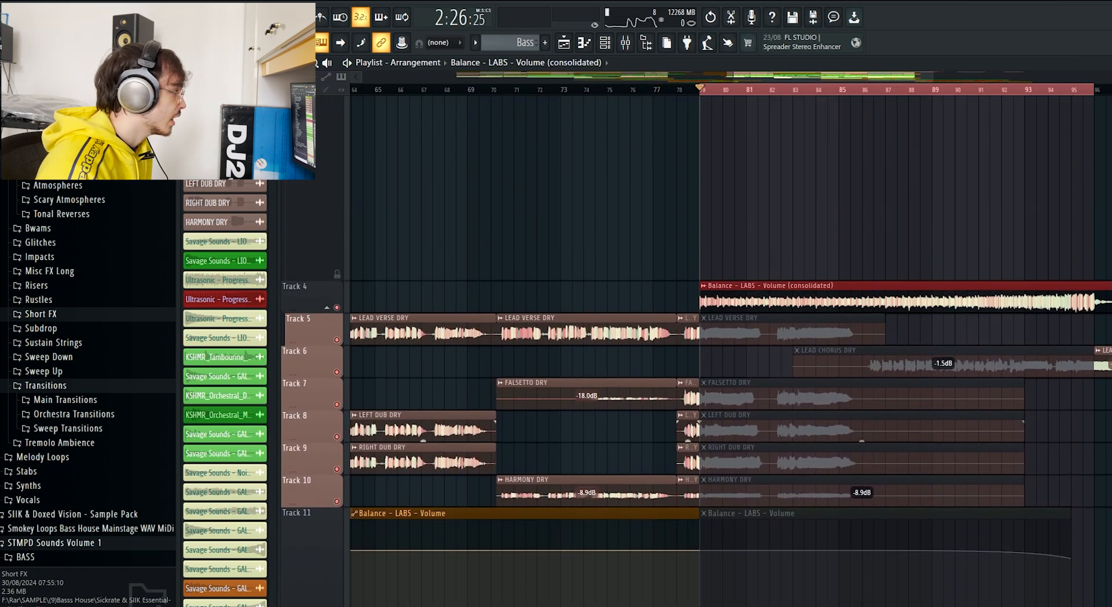
pyautogui.moveTo(293, 311); pyautogui.dragTo(293, 371)
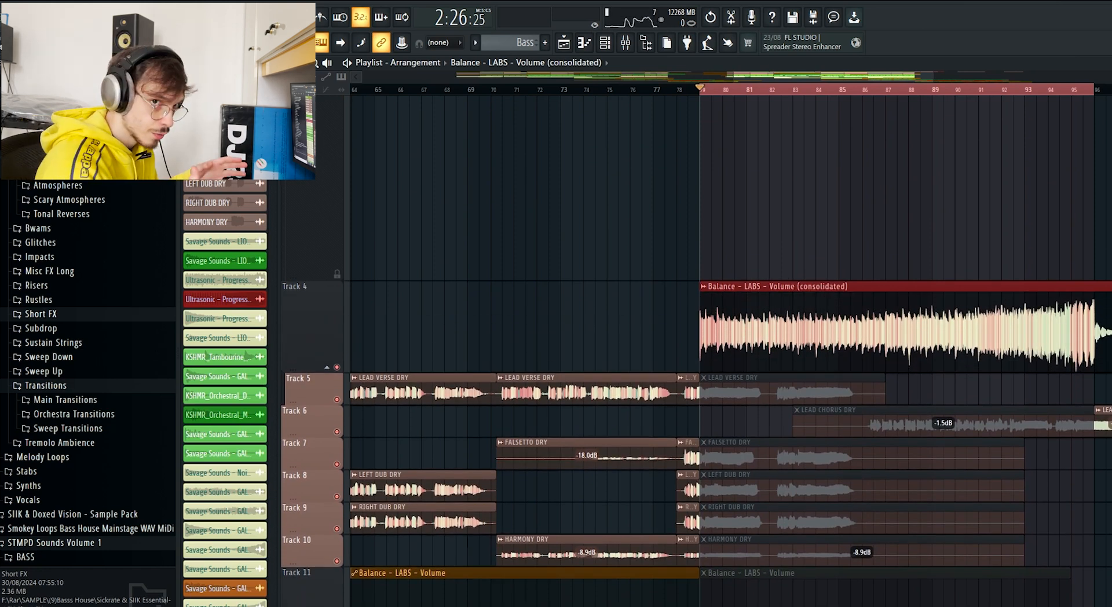
pyautogui.press('space')
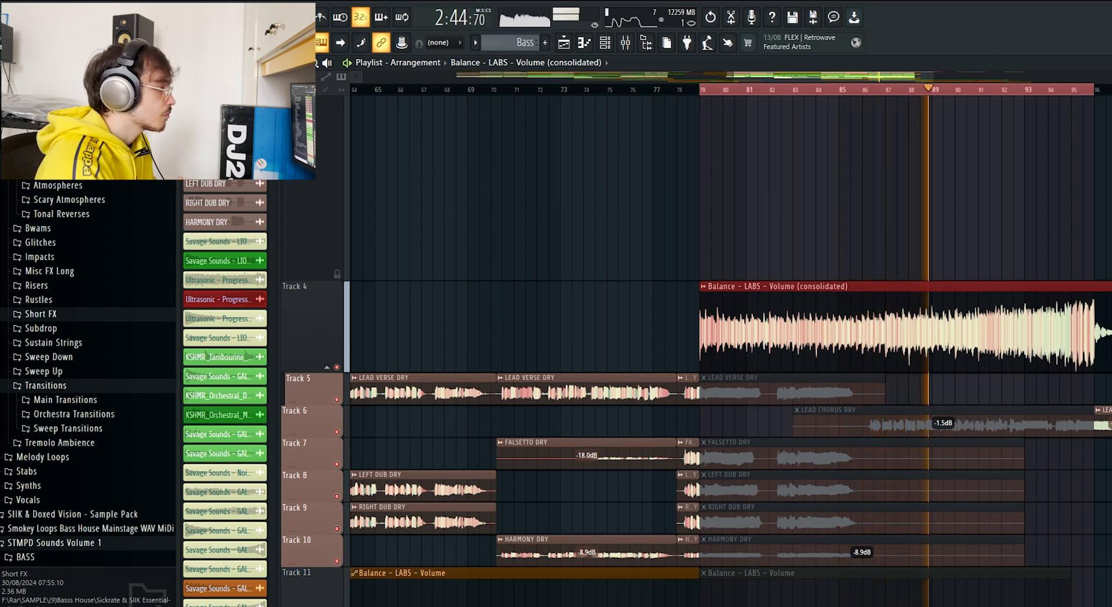
pyautogui.scroll(-3, 701, 333)
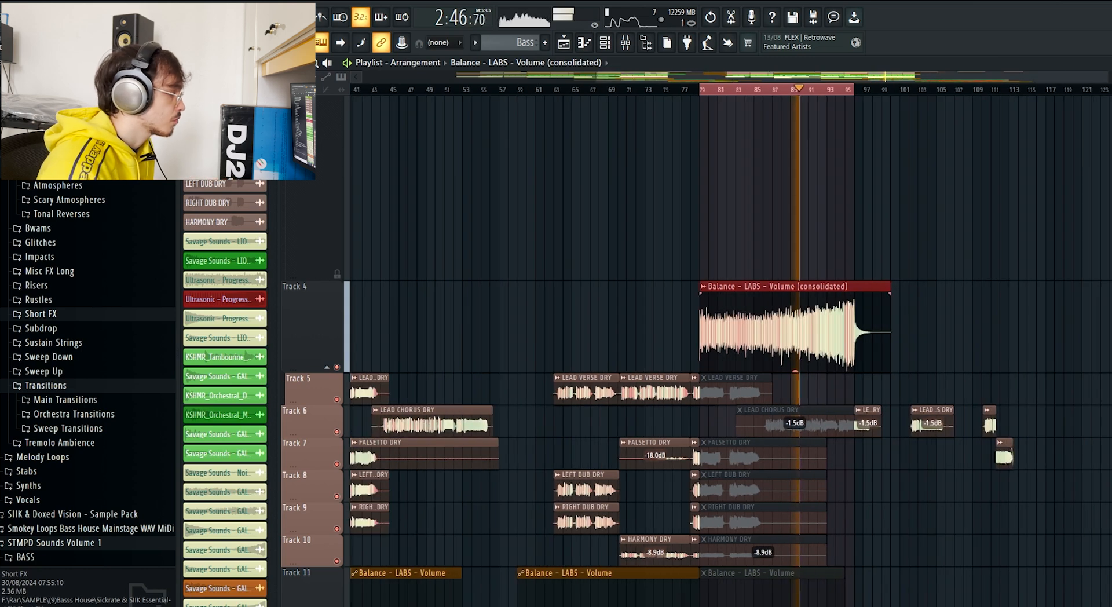
pyautogui.scroll(-5, 701, 347)
pyautogui.scroll(4, 701, 348)
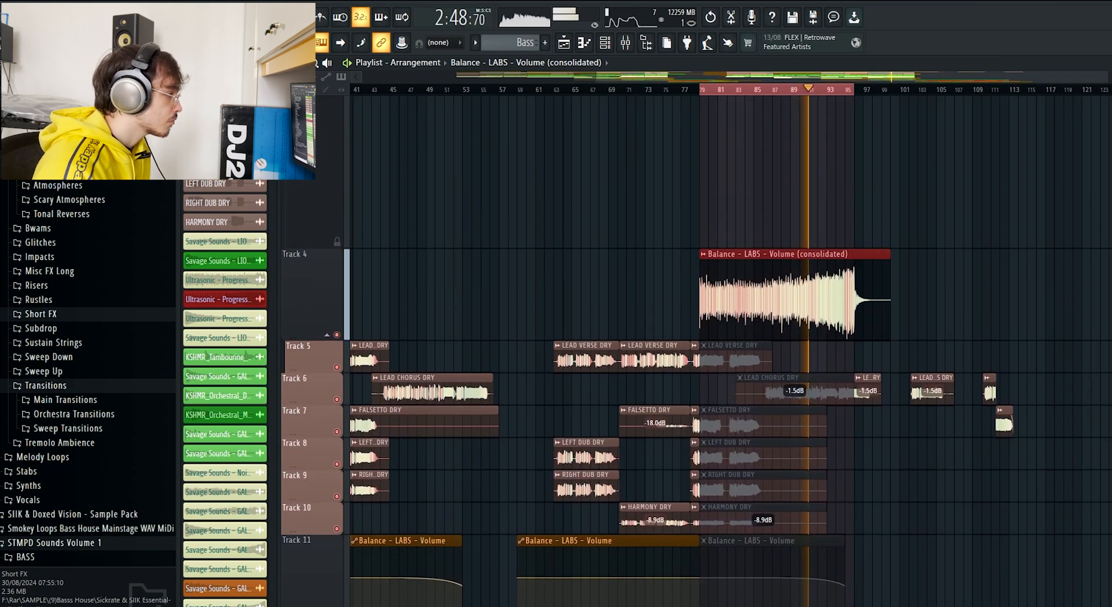
pyautogui.scroll(5, 846, 325)
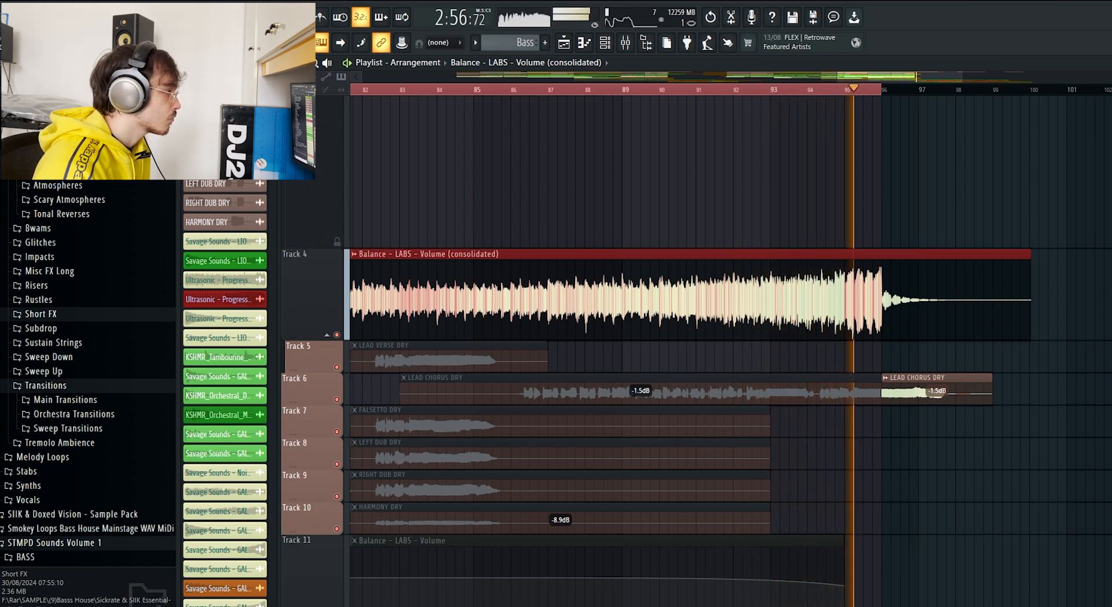
pyautogui.press('space')
# - Clear the time selection and undo the consolidation of the build-up from bar 79
pyautogui.hotkey('ctrl', 'd')
pyautogui.scroll(-3, 826, 302)
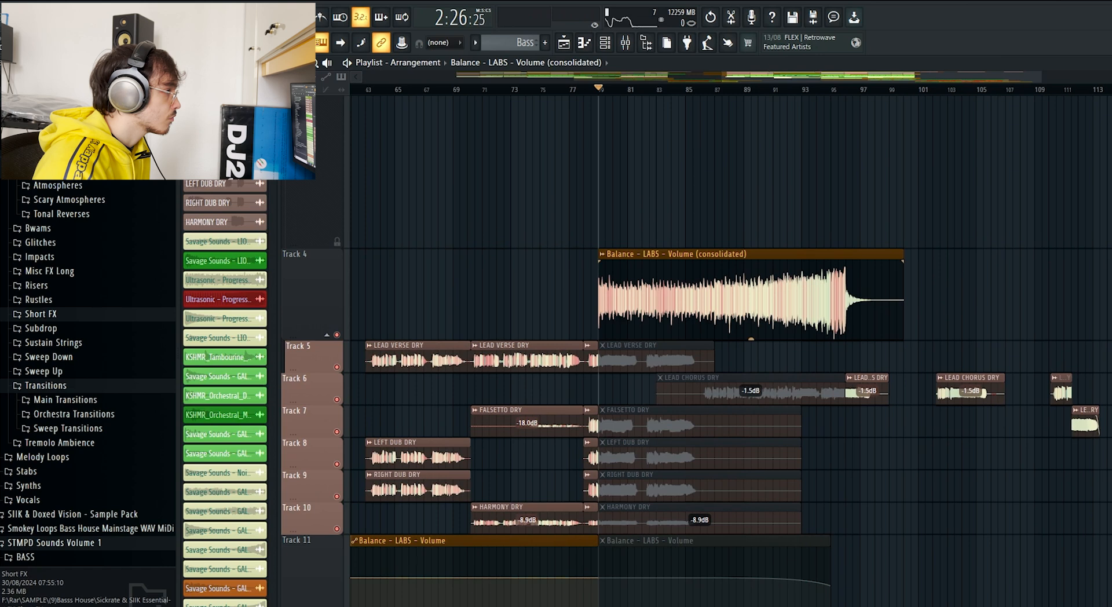
pyautogui.scroll(-3, 730, 348)
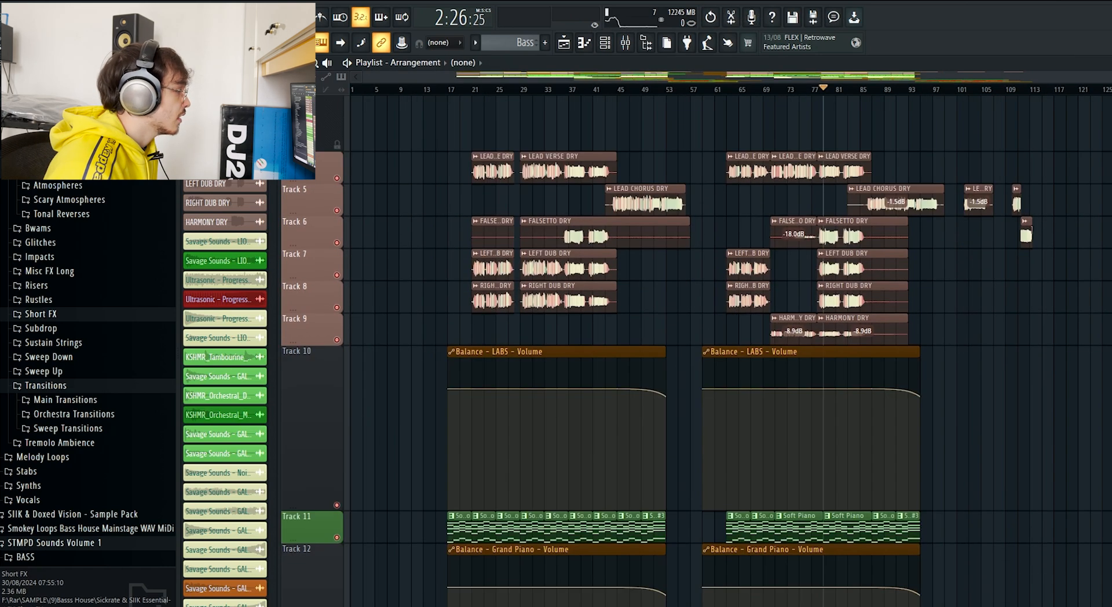
# - Examine the build-up and drop layers between bars 79 and 111, down to the impacts on Tracks 100 to 102
pyautogui.scroll(-10, 730, 347)
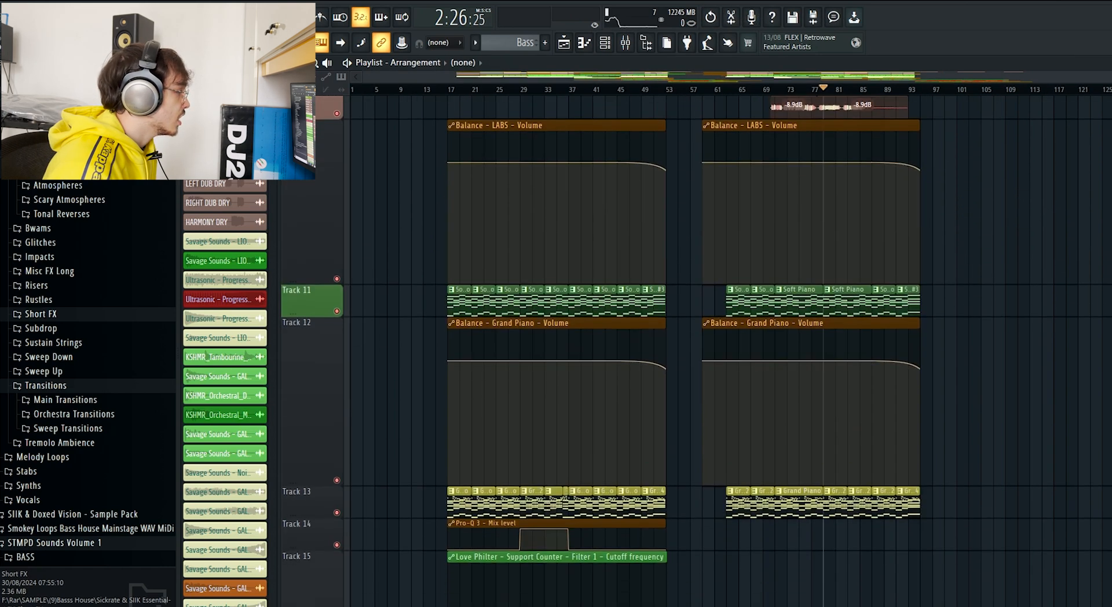
pyautogui.scroll(-6, 730, 347)
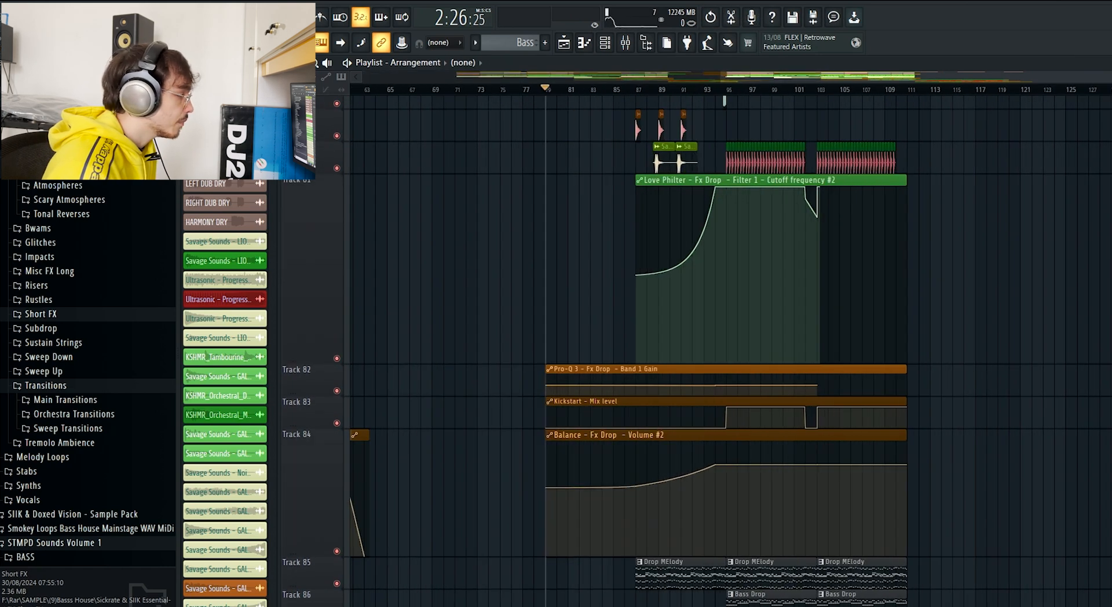
pyautogui.scroll(-6, 724, 348)
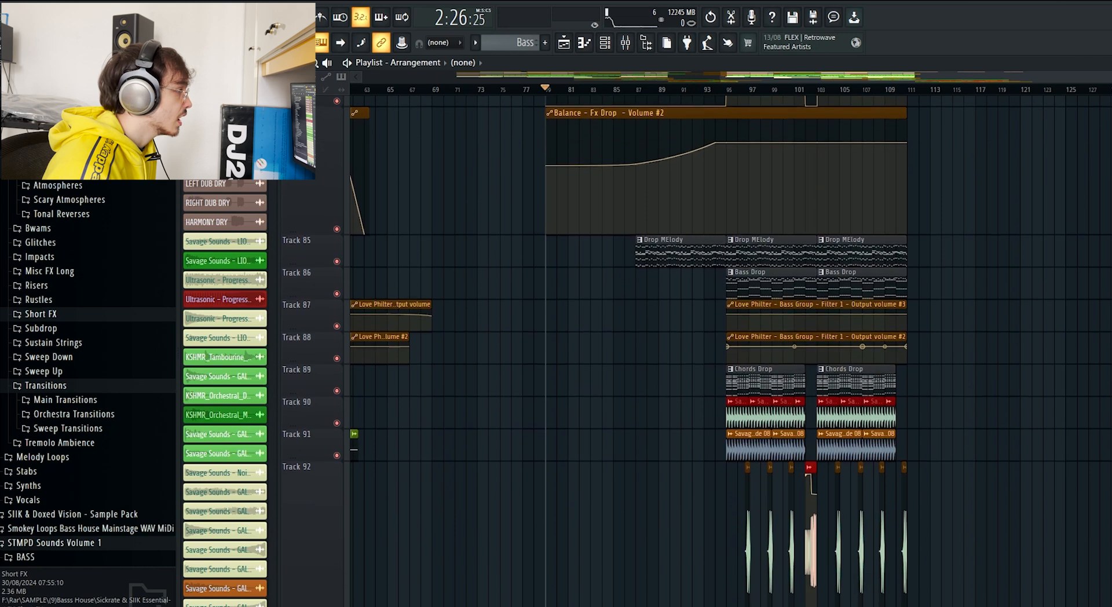
pyautogui.scroll(8, 724, 348)
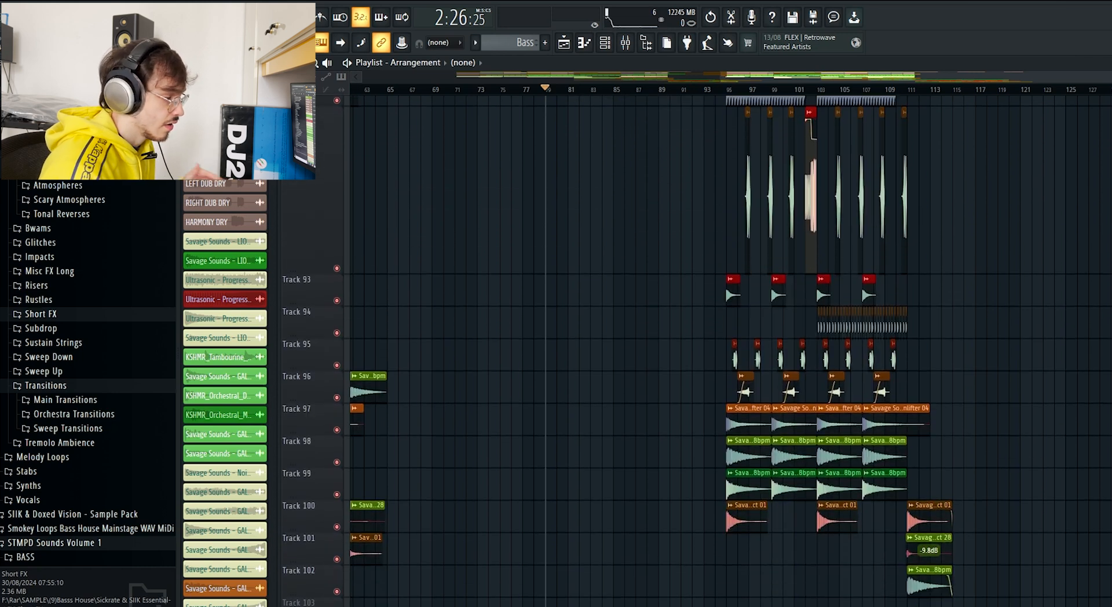
pyautogui.scroll(20, 725, 348)
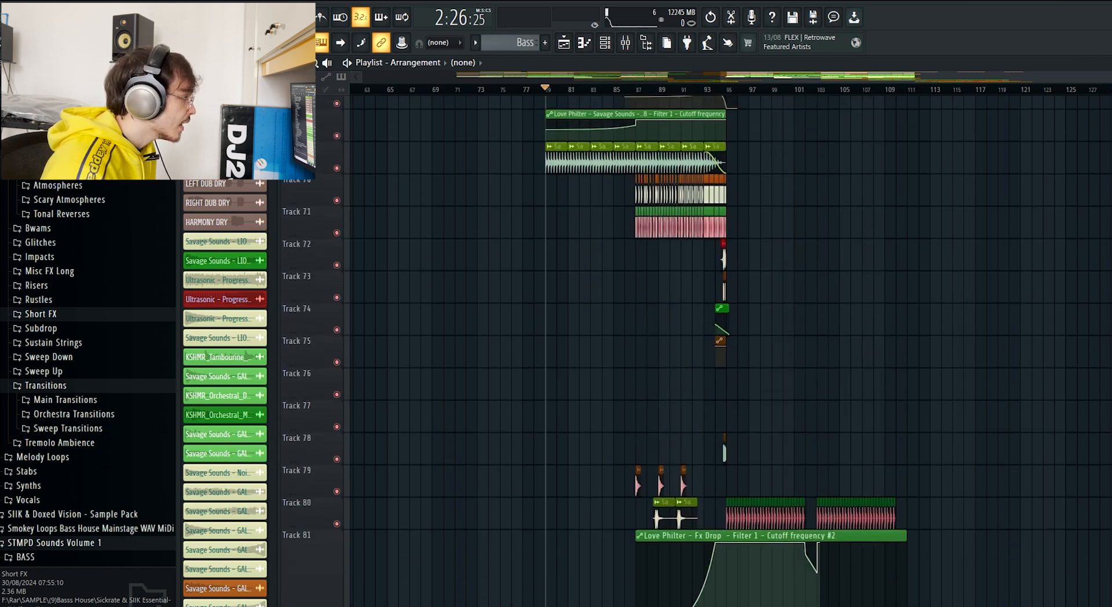